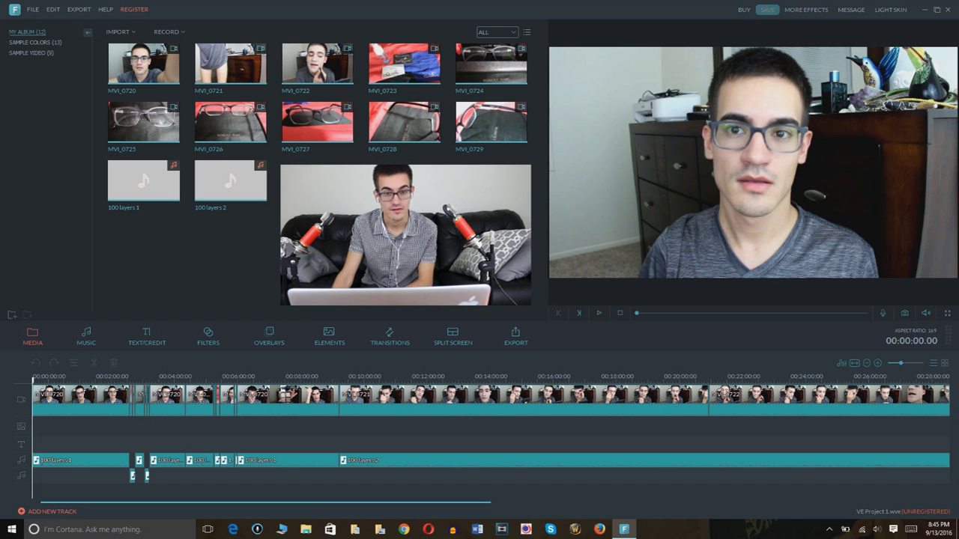
# Minimize Filmora to show the desktop, restore the vlog project, and open the File menu
pyautogui.click(923, 9)
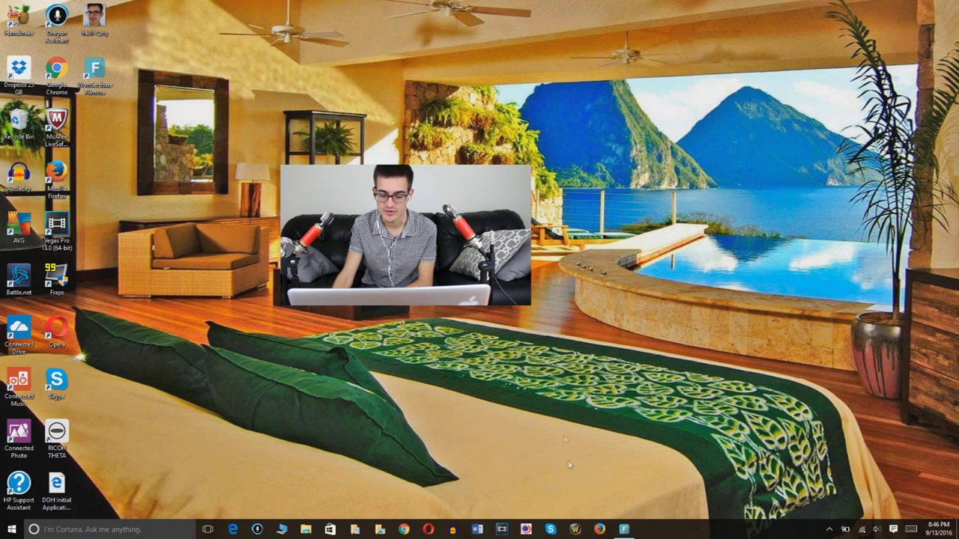
pyautogui.click(624, 530)
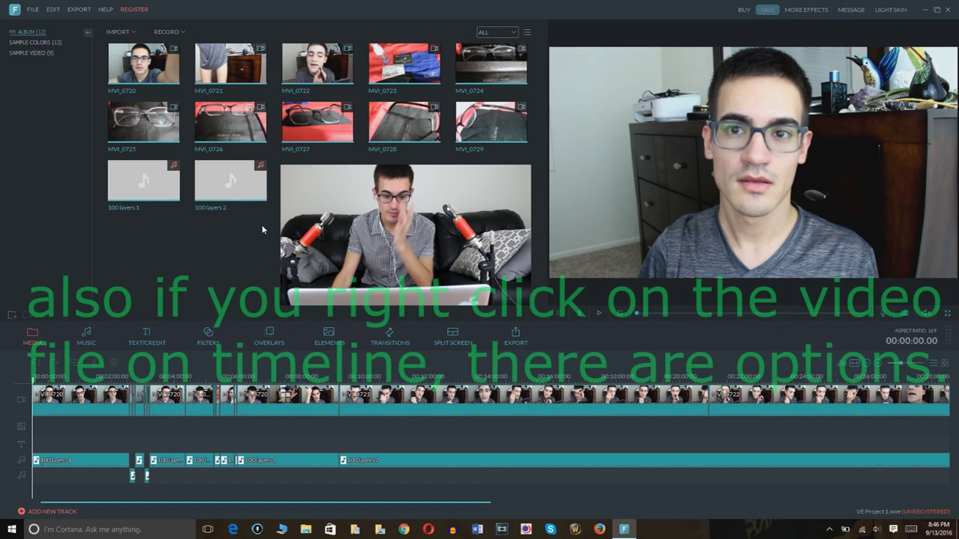
pyautogui.click(34, 10)
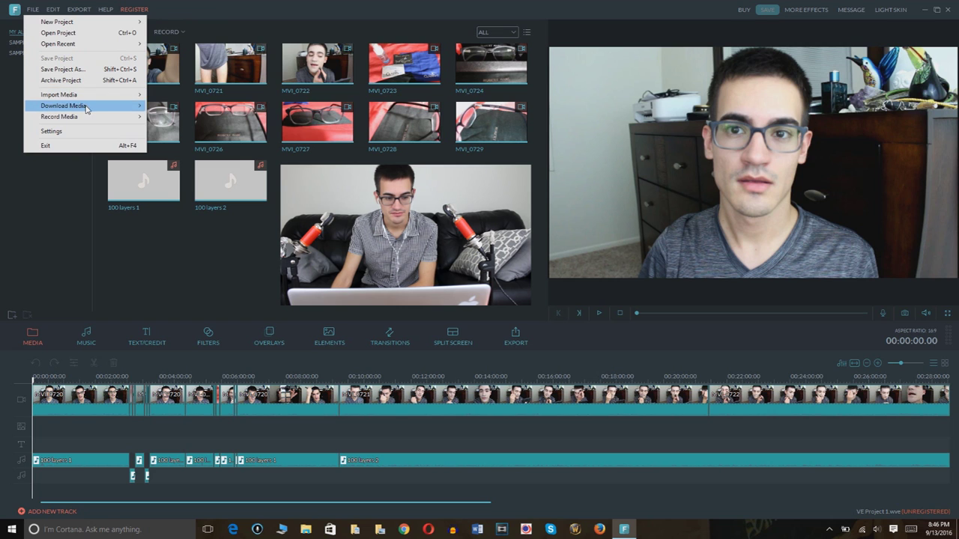
# Look through the Edit, Export and Help menu commands, then close the menus
pyautogui.moveTo(98, 105)
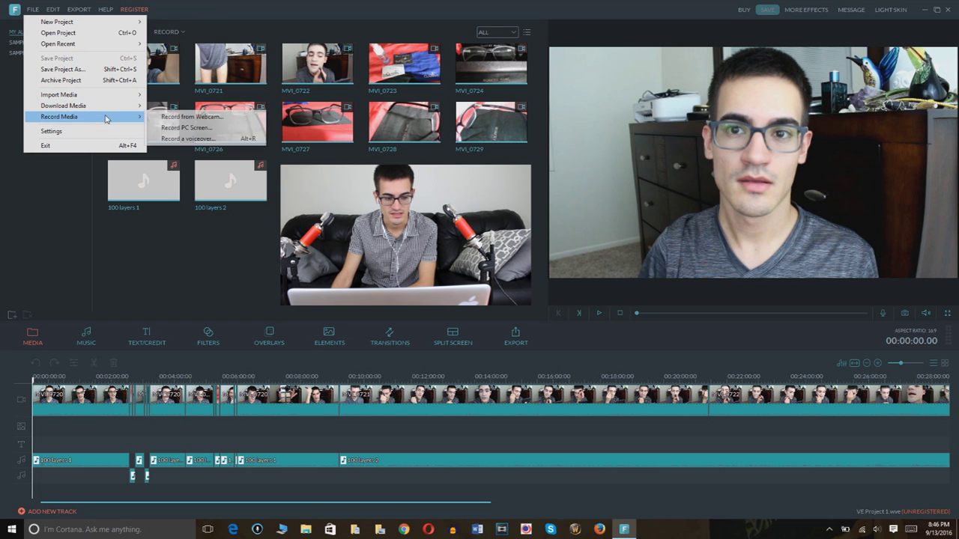
pyautogui.moveTo(49, 8)
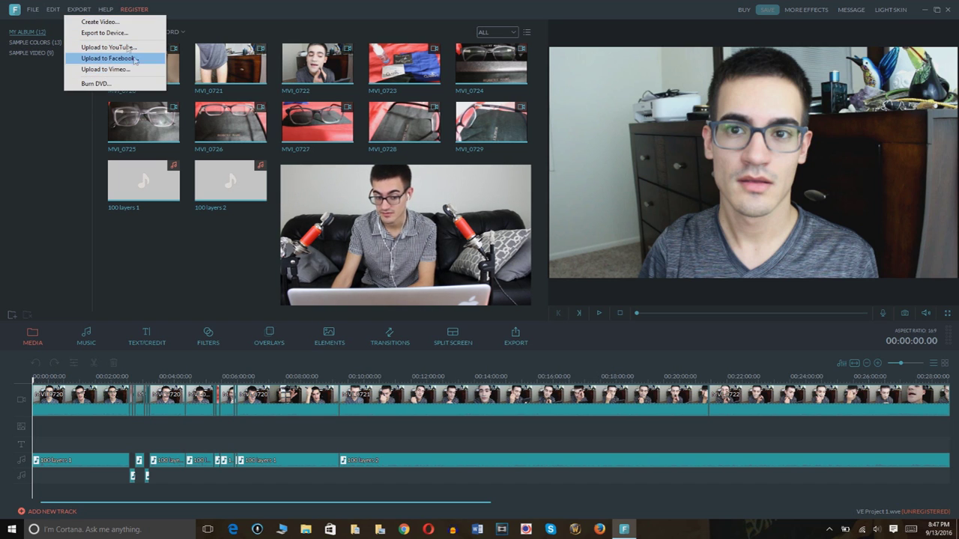
pyautogui.moveTo(104, 12)
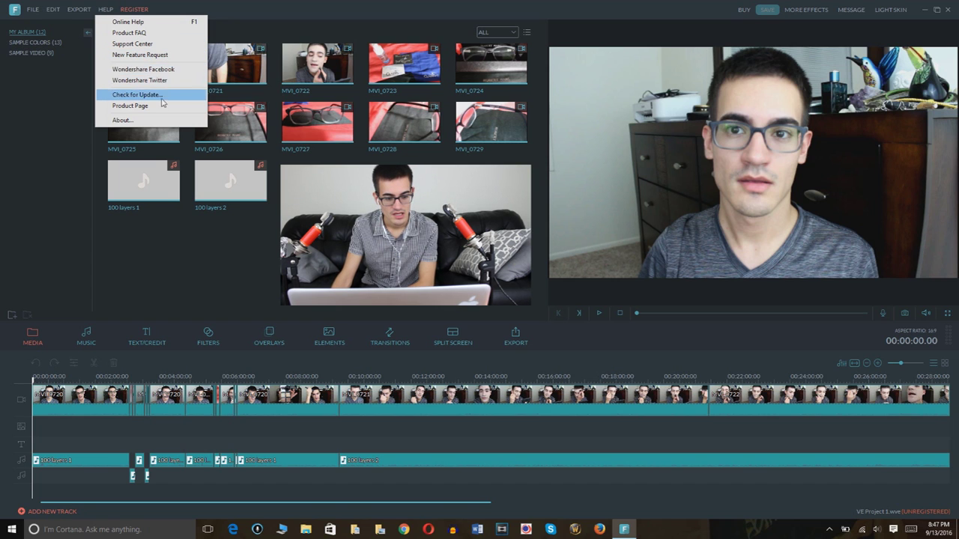
pyautogui.click(285, 13)
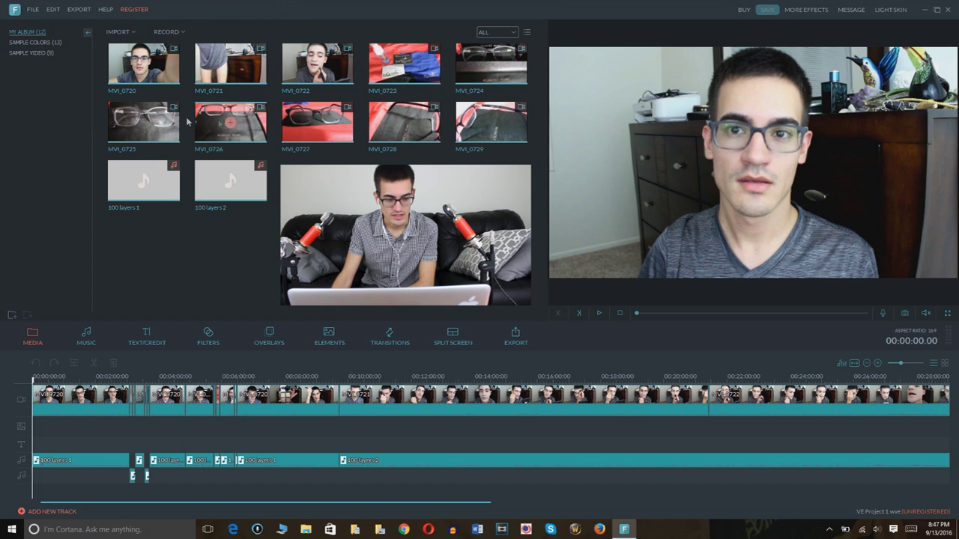
# Show the Sample Colors backgrounds in the library, then select the first timeline clip
pyautogui.click(30, 42)
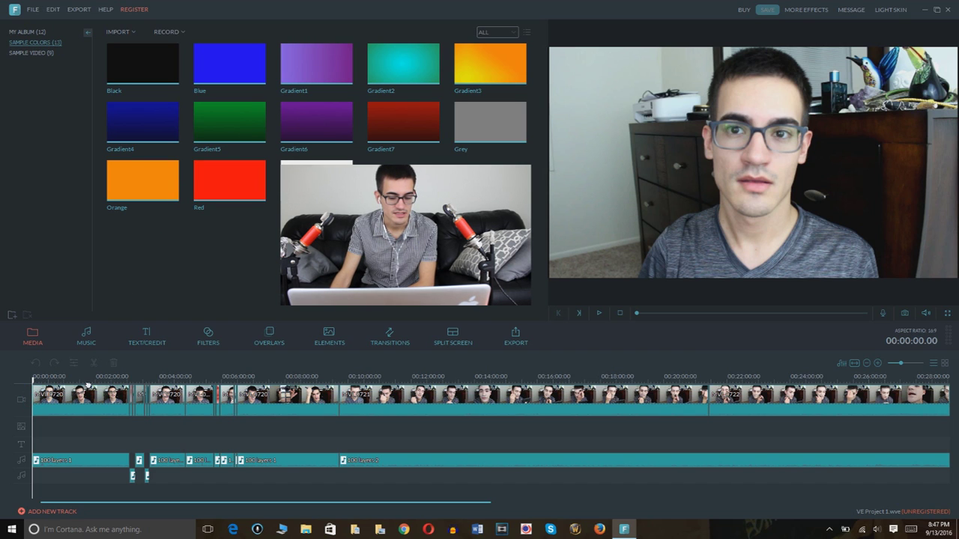
pyautogui.click(80, 391)
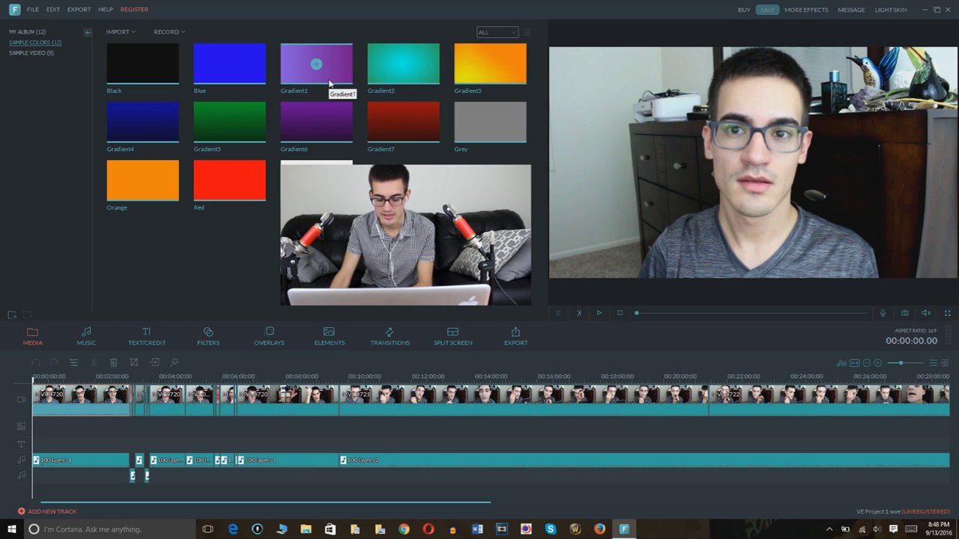
pyautogui.press('XF86AudioLowerVolume')
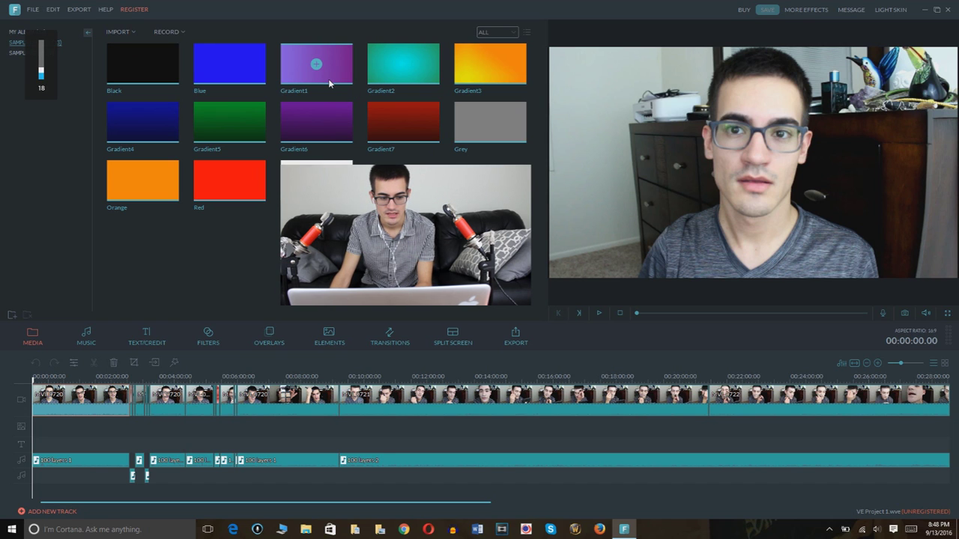
pyautogui.click(330, 74)
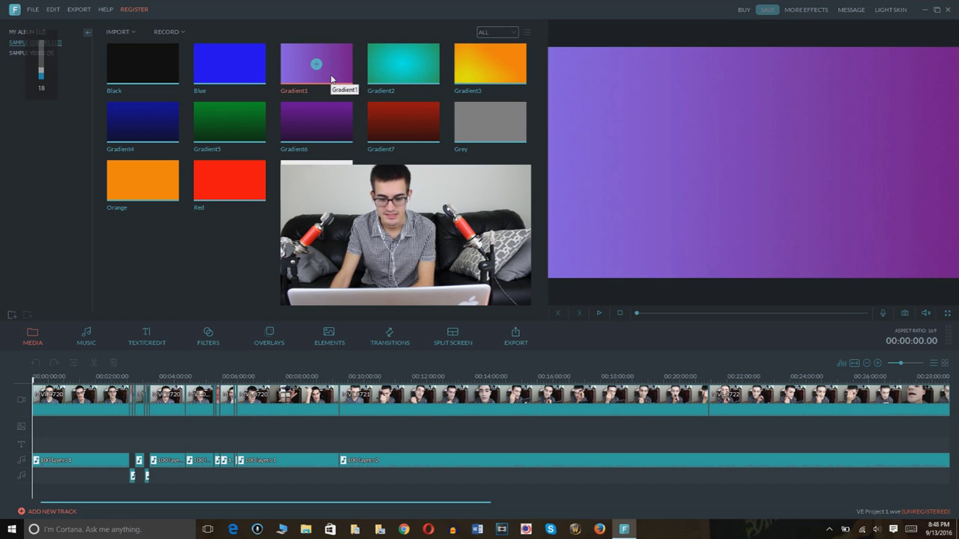
pyautogui.click(598, 313)
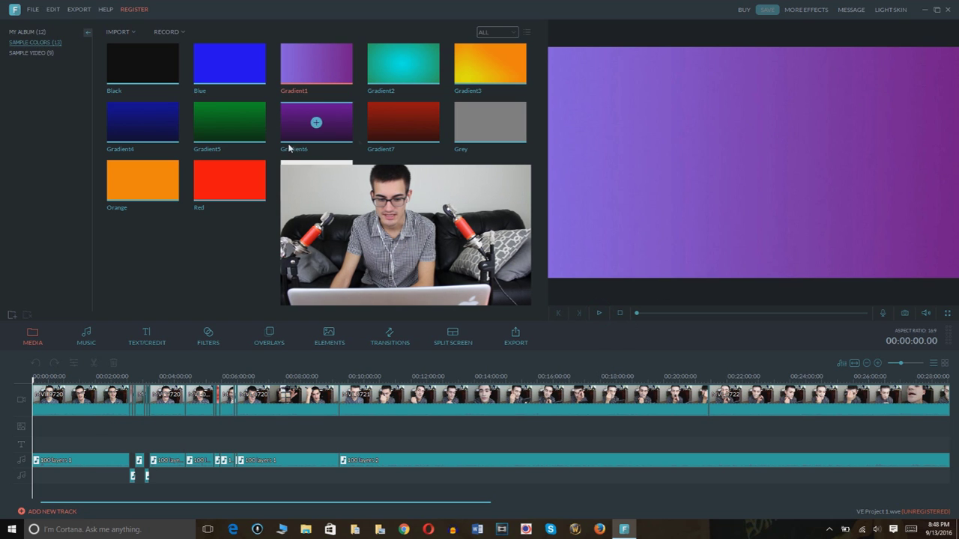
pyautogui.click(316, 65)
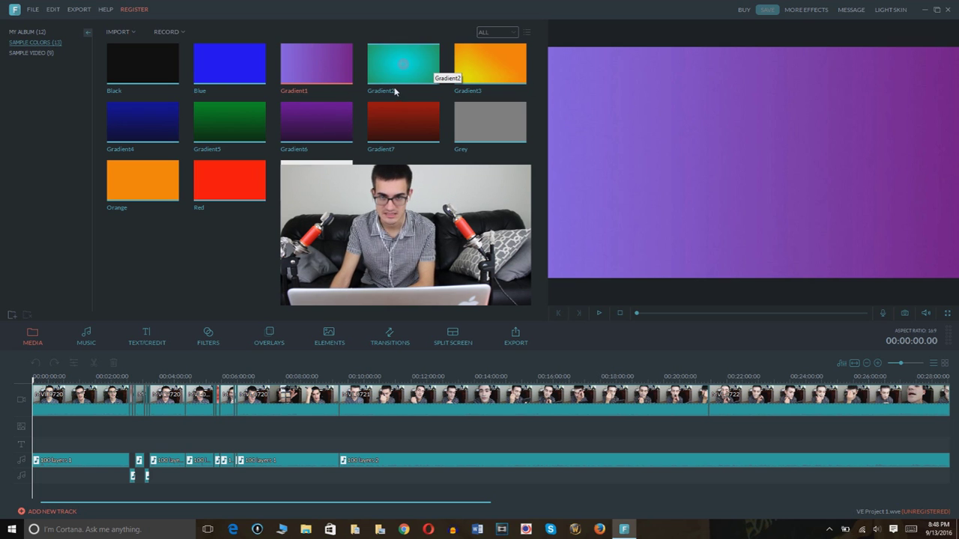
pyautogui.click(54, 9)
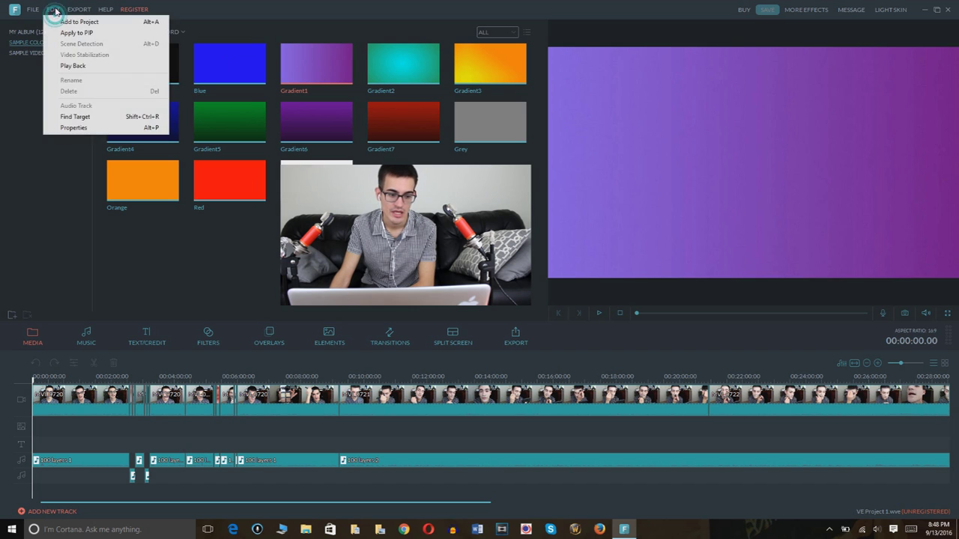
pyautogui.click(357, 12)
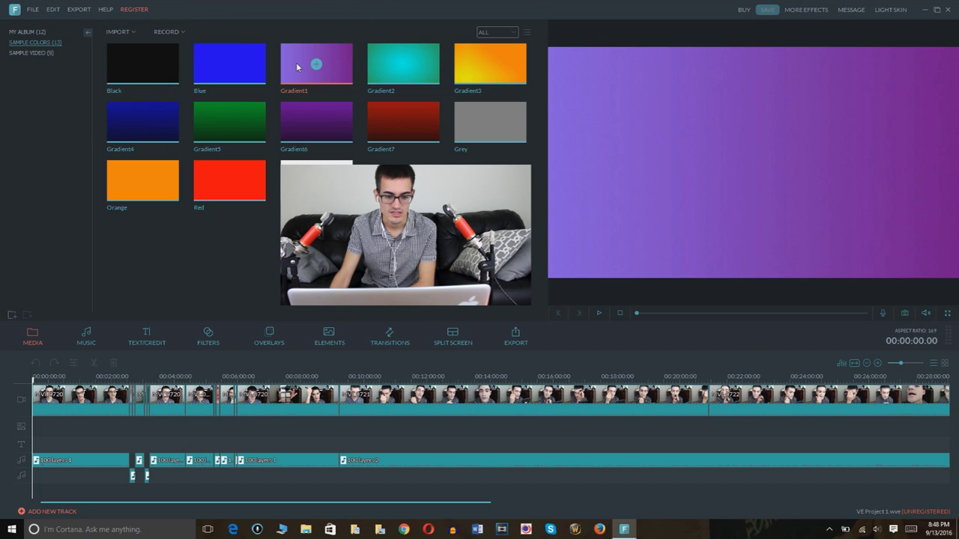
pyautogui.click(53, 9)
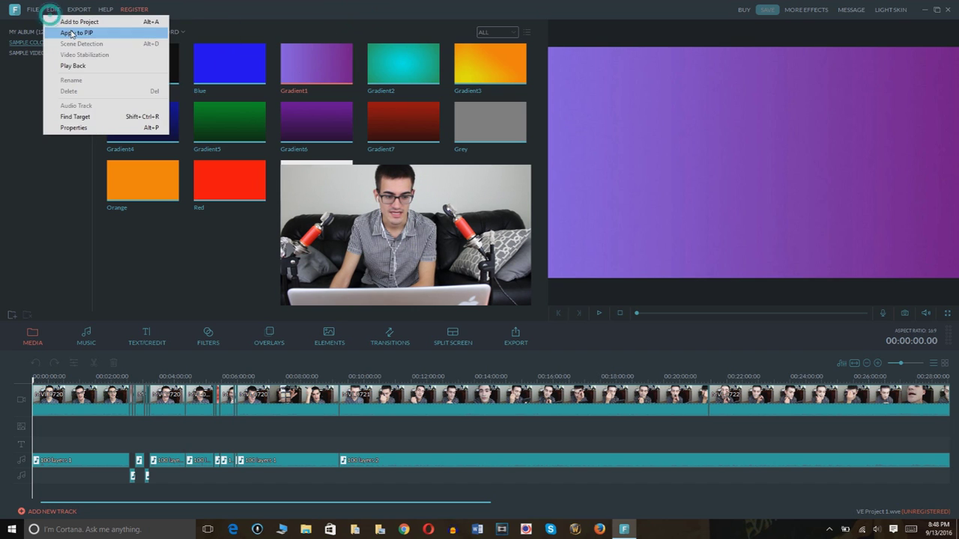
pyautogui.click(343, 12)
pyautogui.moveTo(317, 68)
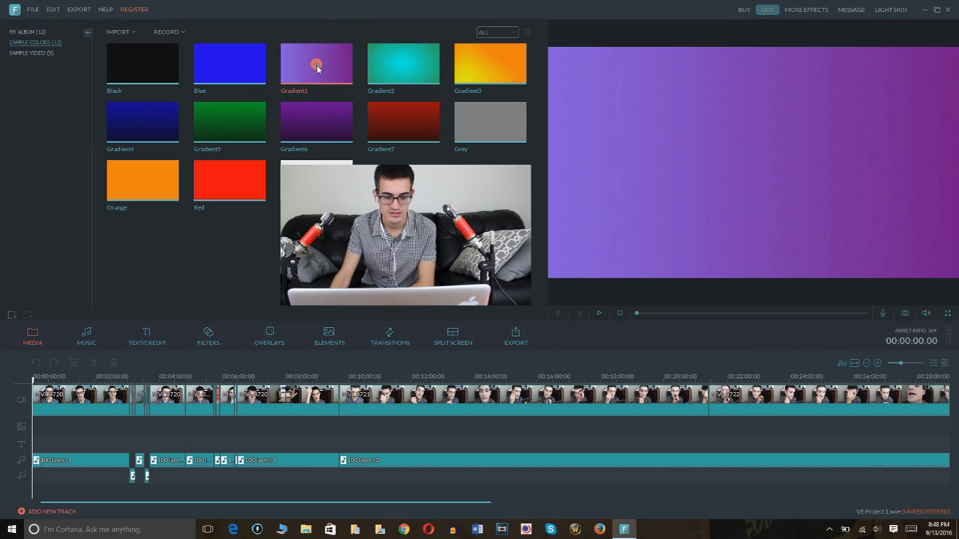
pyautogui.click(317, 65)
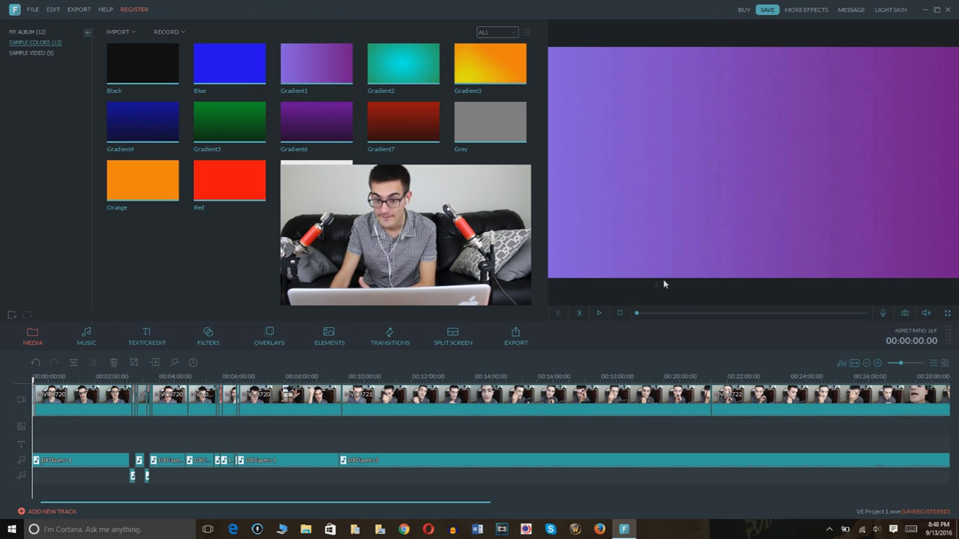
pyautogui.click(598, 313)
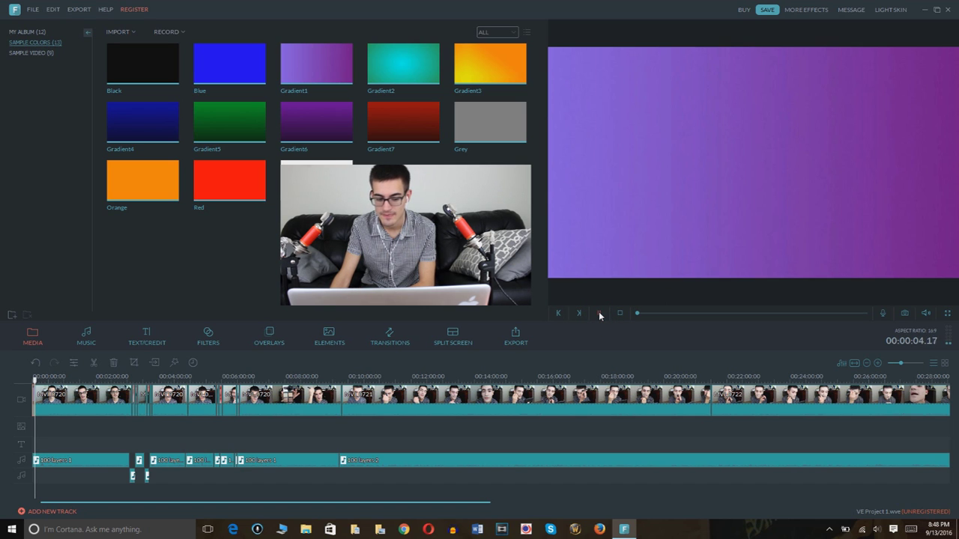
pyautogui.click(599, 313)
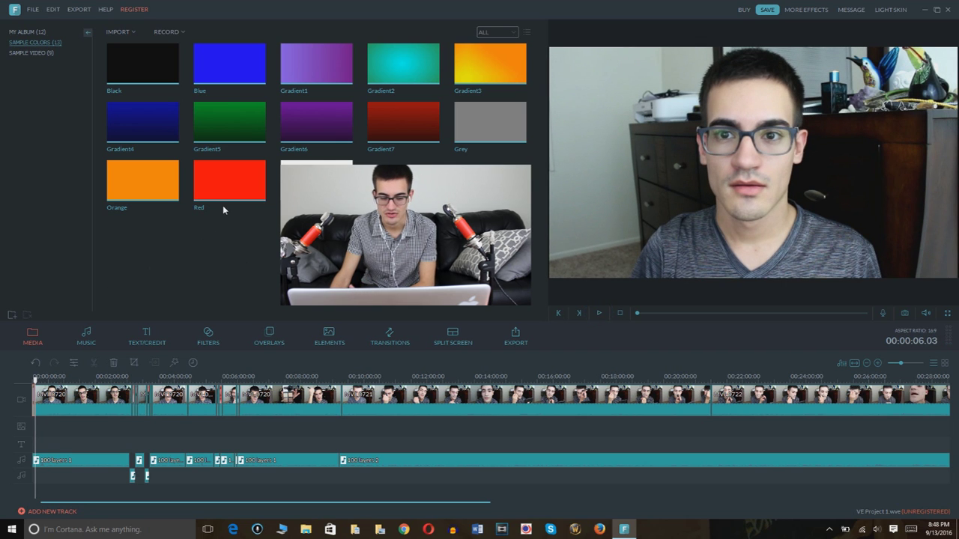
pyautogui.click(51, 11)
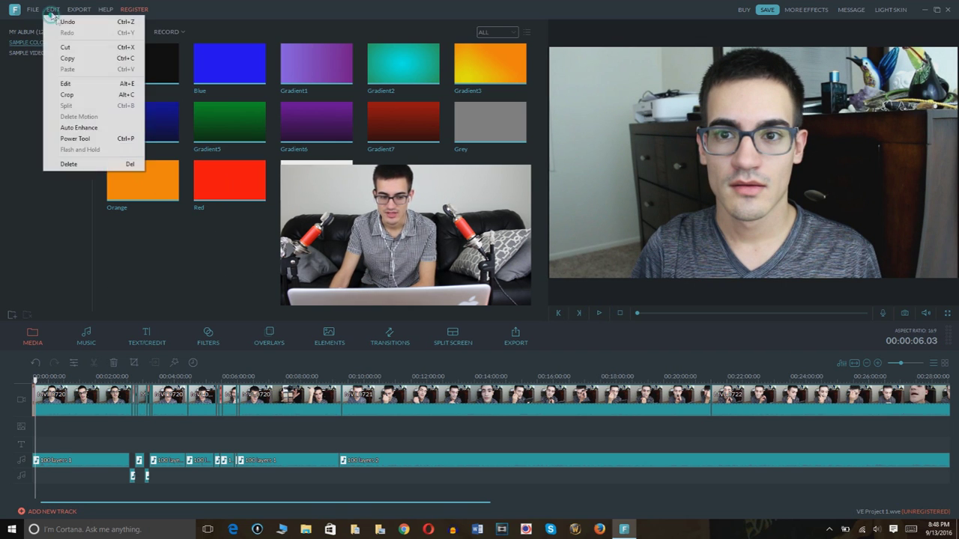
pyautogui.click(65, 21)
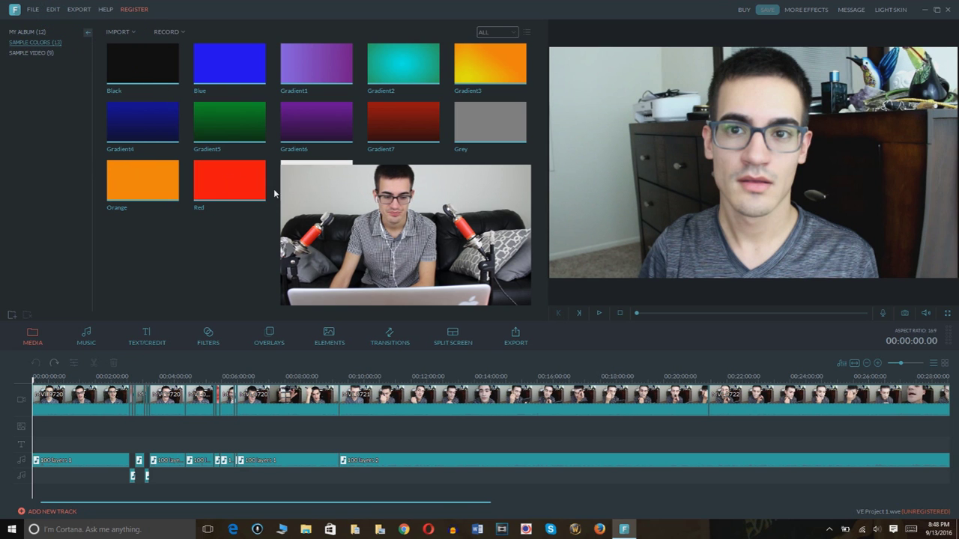
# Open the Sample Video album and preview the Countdown4, Countdown3 and Countdown8 clips
pyautogui.click(30, 57)
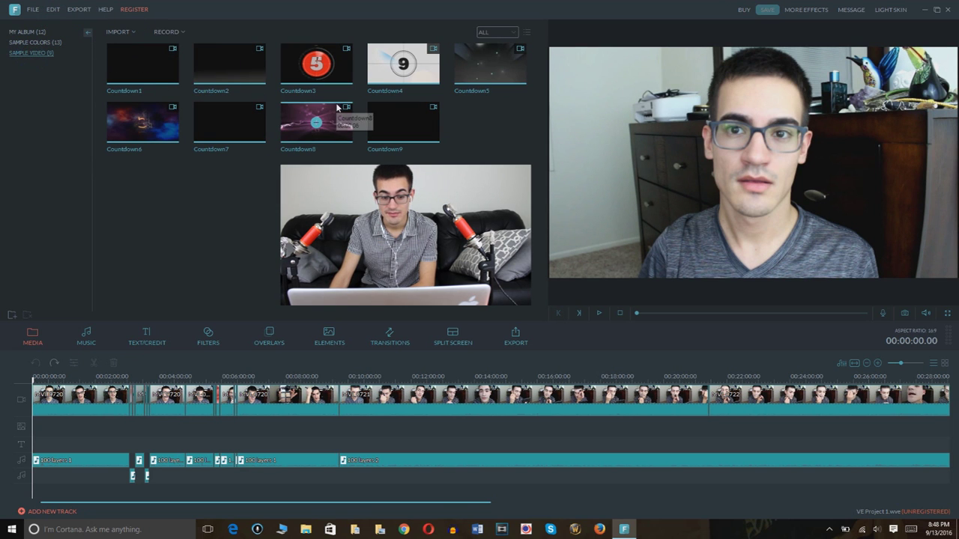
pyautogui.click(387, 77)
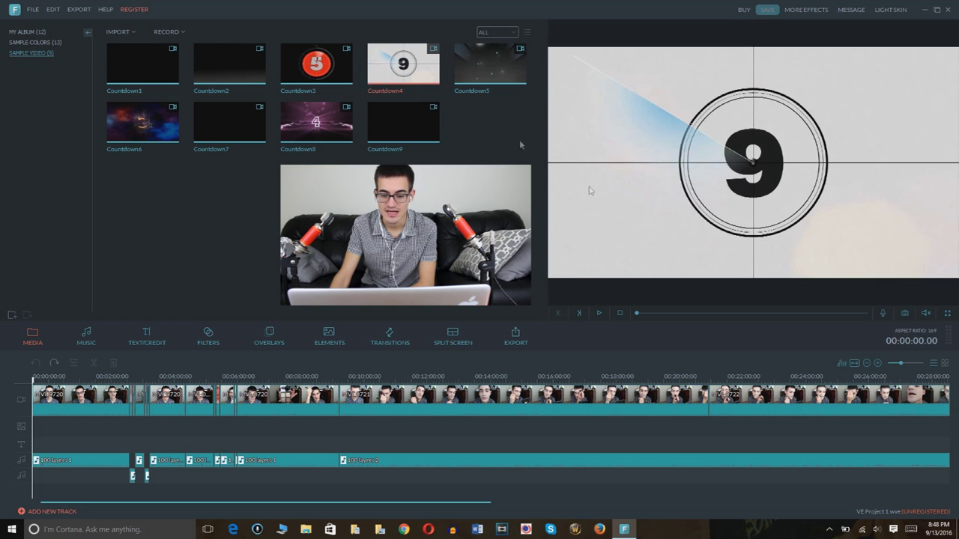
pyautogui.click(598, 313)
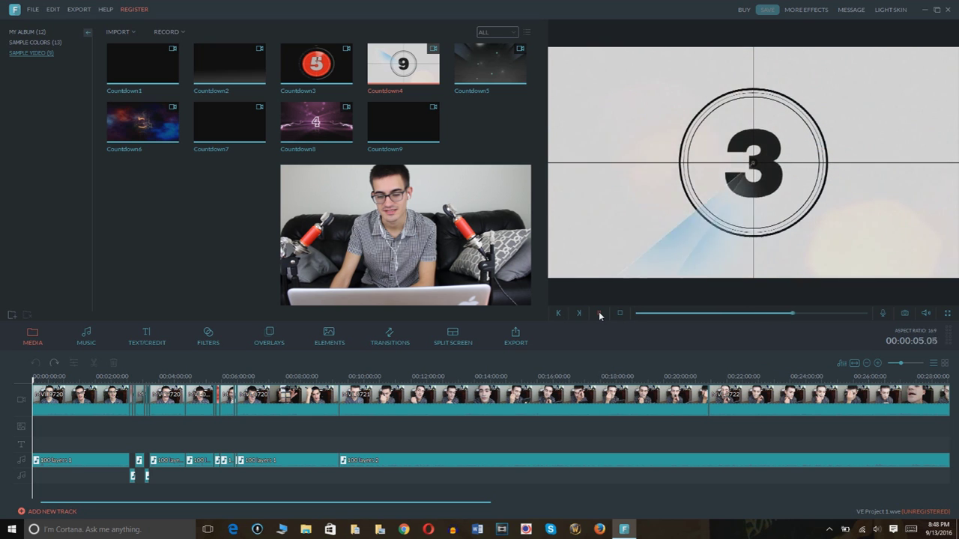
pyautogui.press('Left')
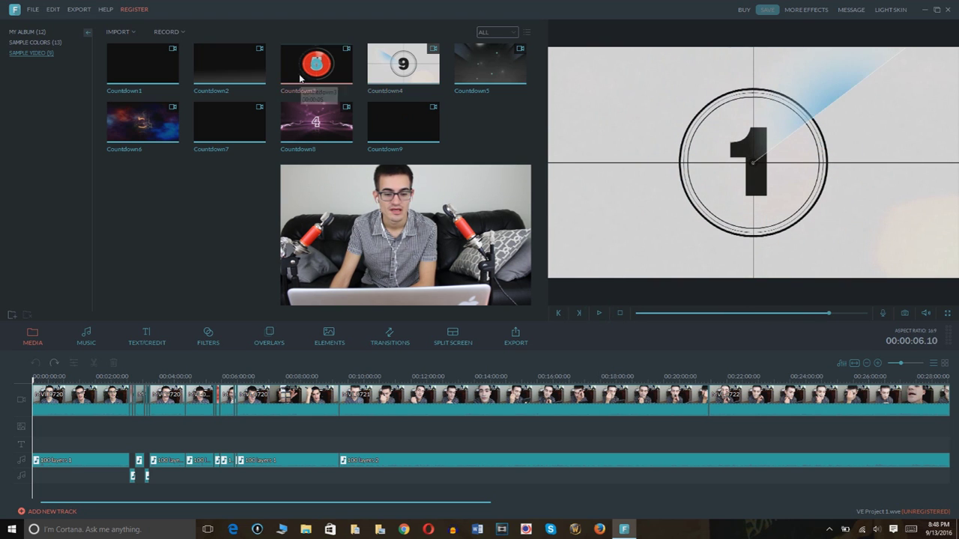
pyautogui.click(598, 314)
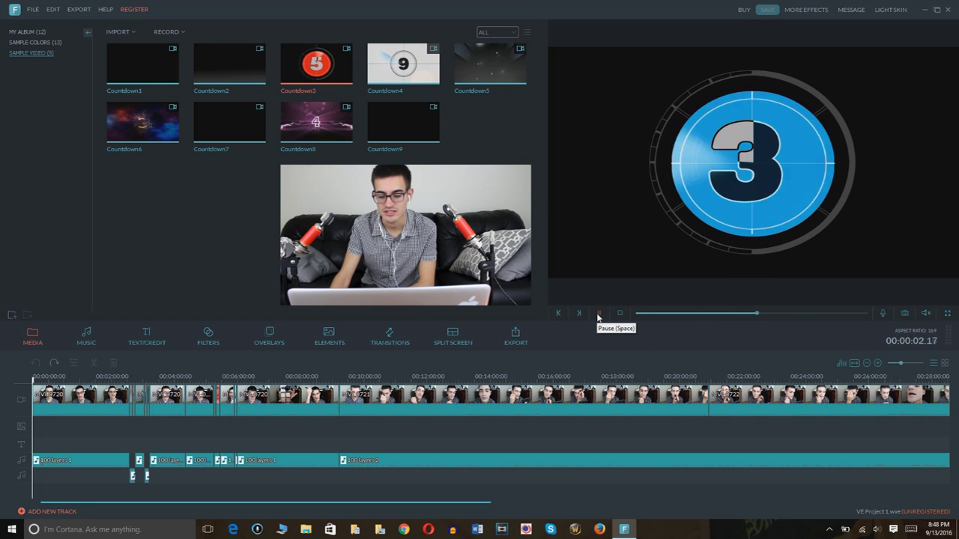
pyautogui.click(598, 314)
pyautogui.click(298, 121)
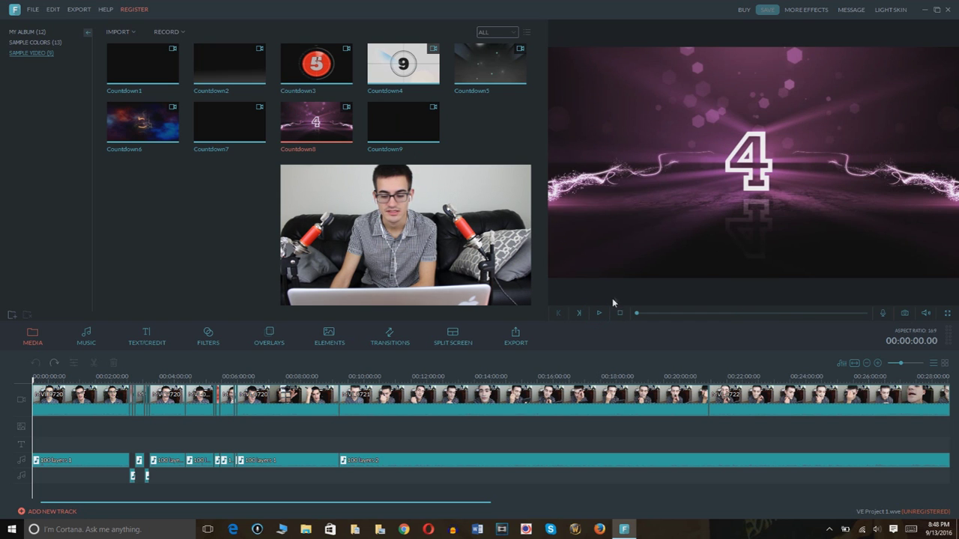
pyautogui.click(600, 313)
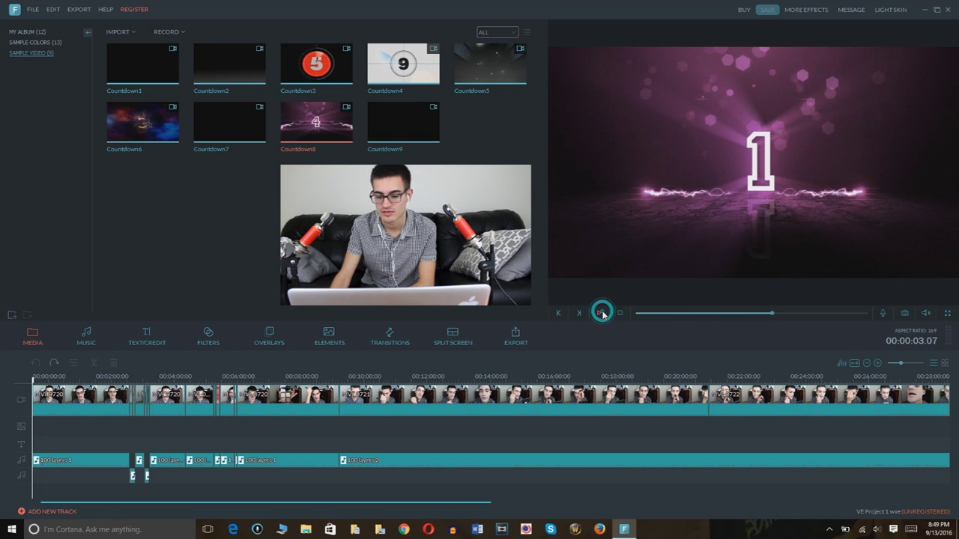
# Back on My Album, view the Import and Record options, then add the empty album My Album 2
pyautogui.click(30, 32)
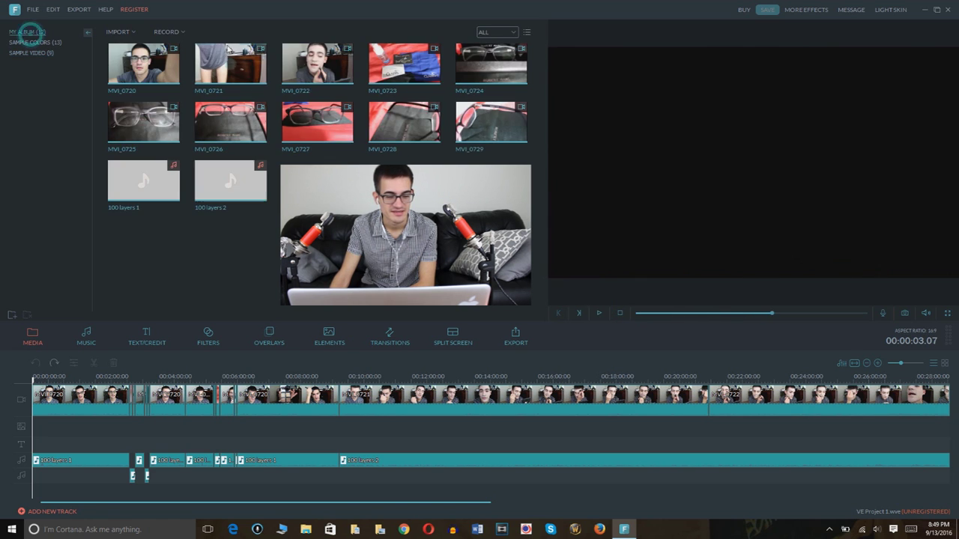
pyautogui.click(130, 33)
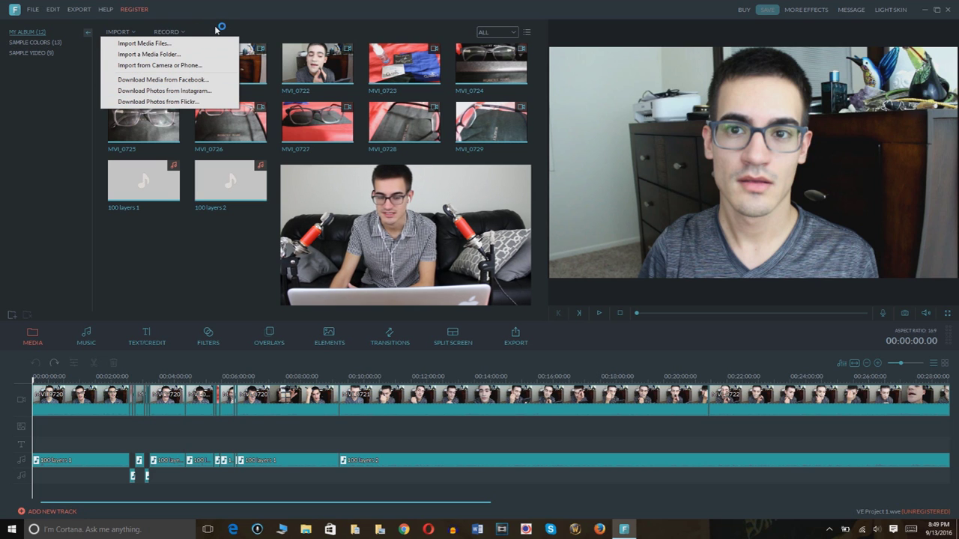
pyautogui.click(183, 32)
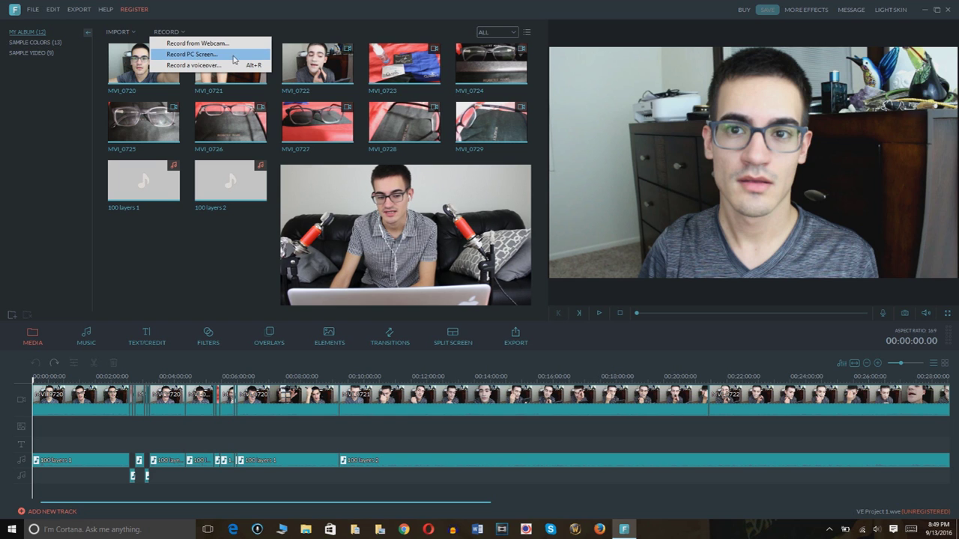
pyautogui.click(341, 36)
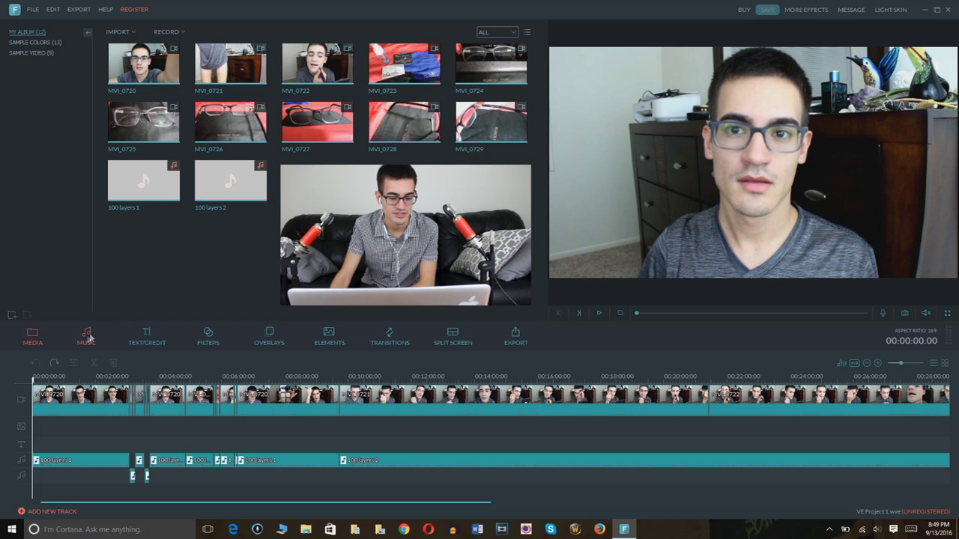
pyautogui.click(13, 315)
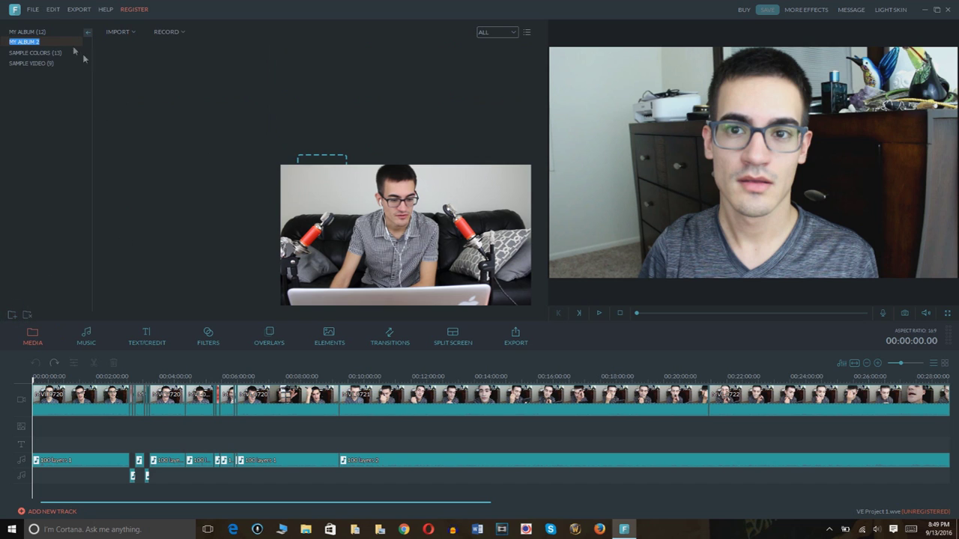
# Switch back to My Album to show its 12 MVI_0720–0729 clips and audio files
pyautogui.click(31, 33)
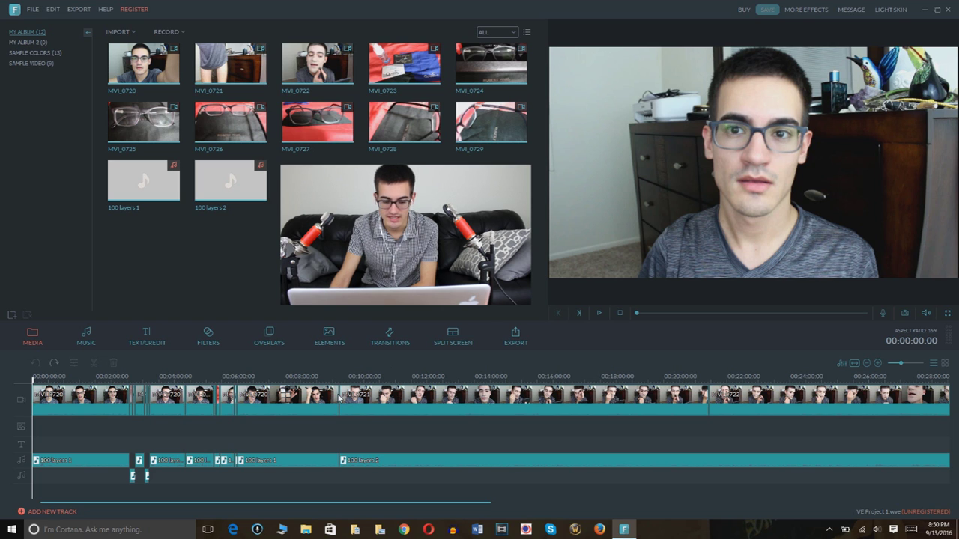
# Skim the timeline clips and park the playhead on the glasses close-up near 00:03:38
pyautogui.click(132, 397)
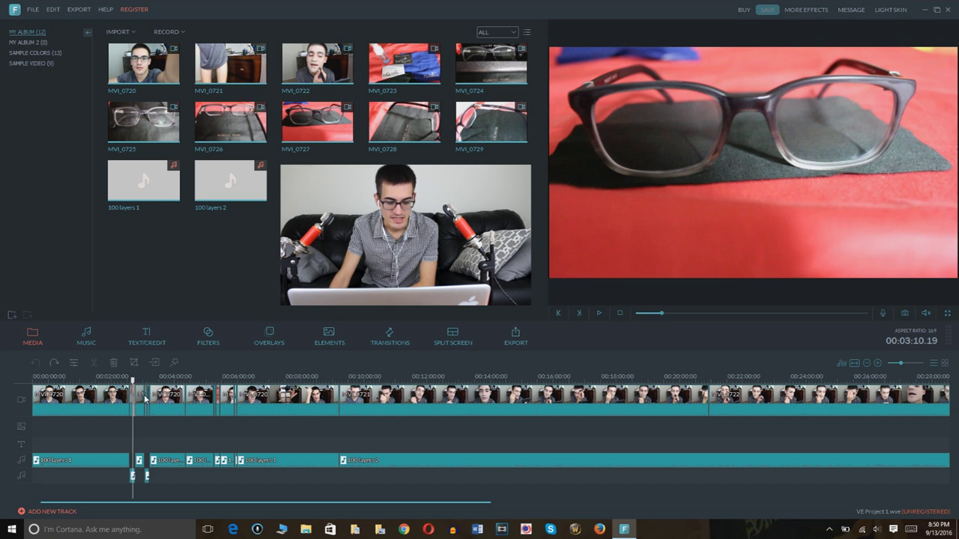
pyautogui.click(146, 396)
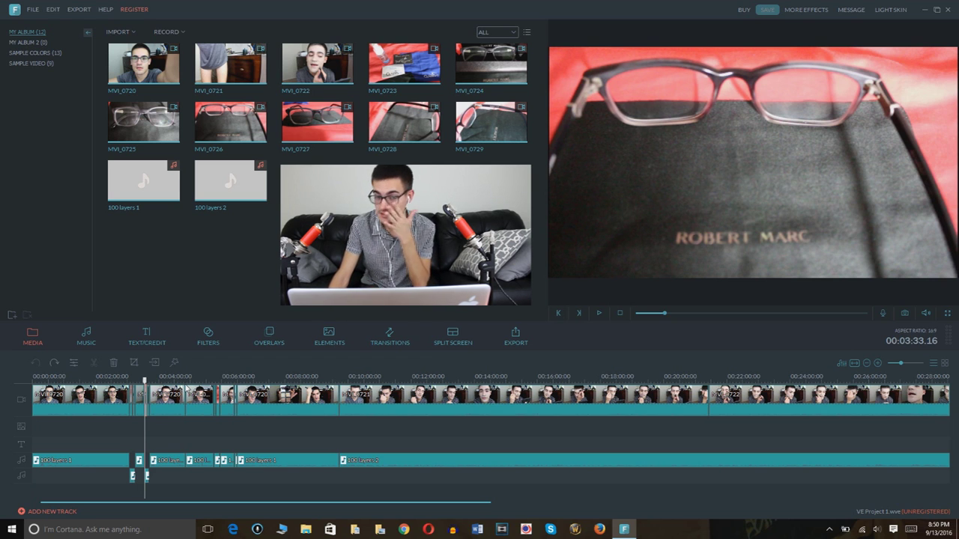
pyautogui.click(304, 396)
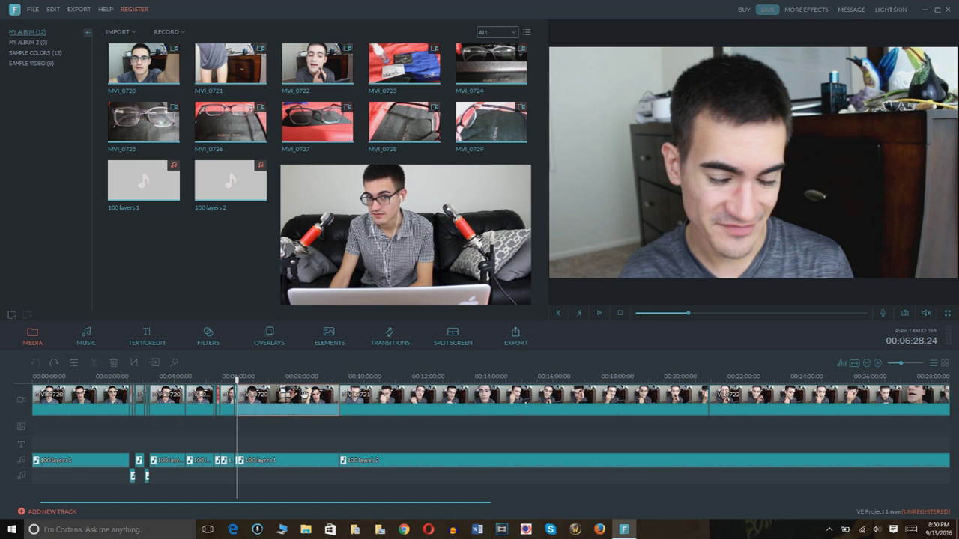
pyautogui.click(342, 396)
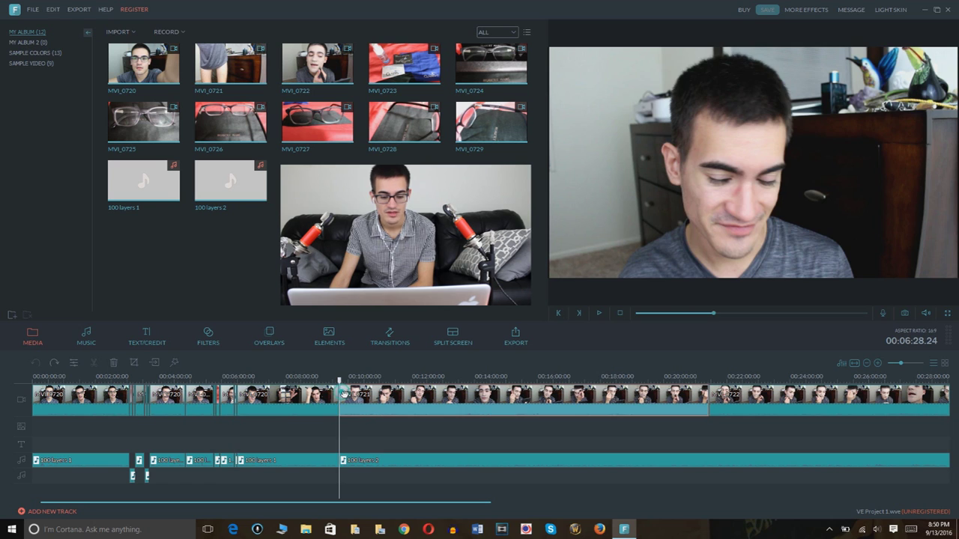
pyautogui.click(712, 397)
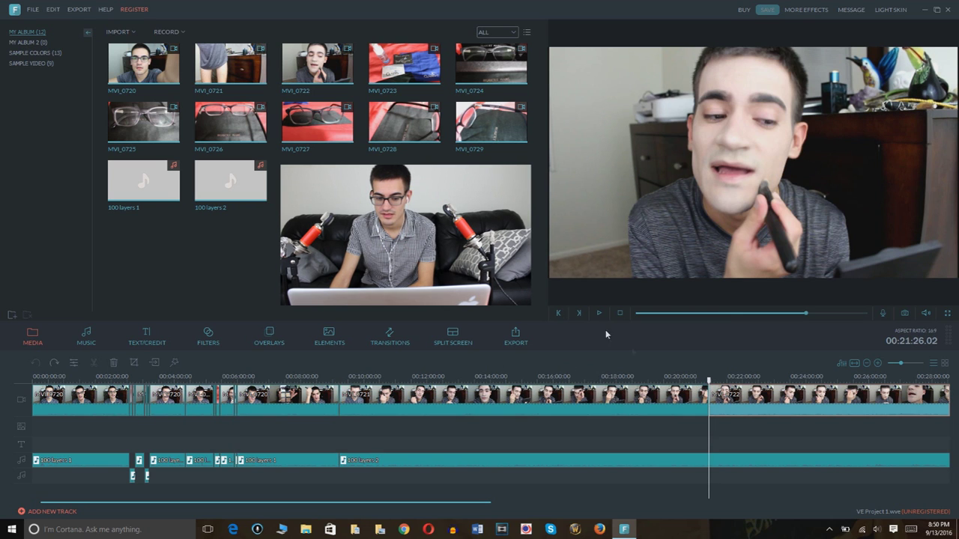
pyautogui.click(147, 395)
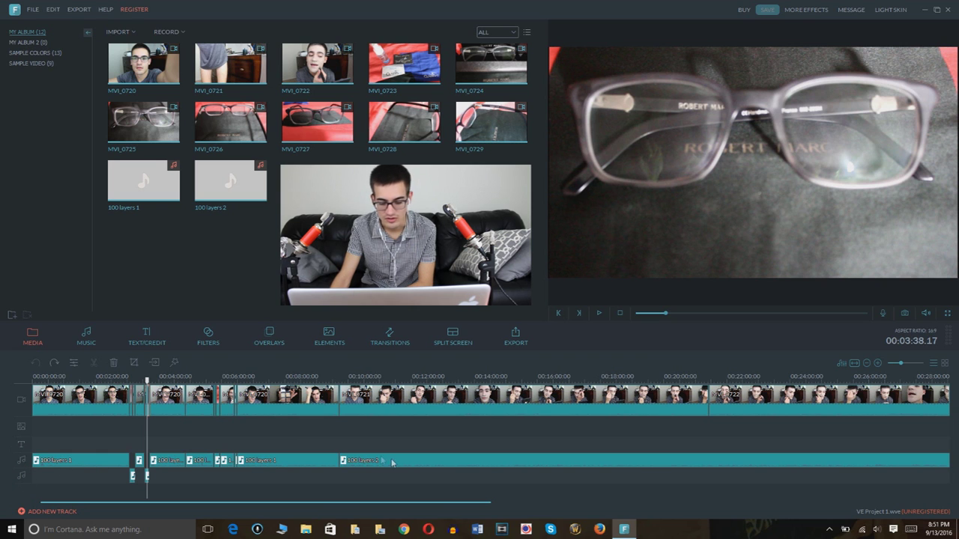
pyautogui.click(90, 341)
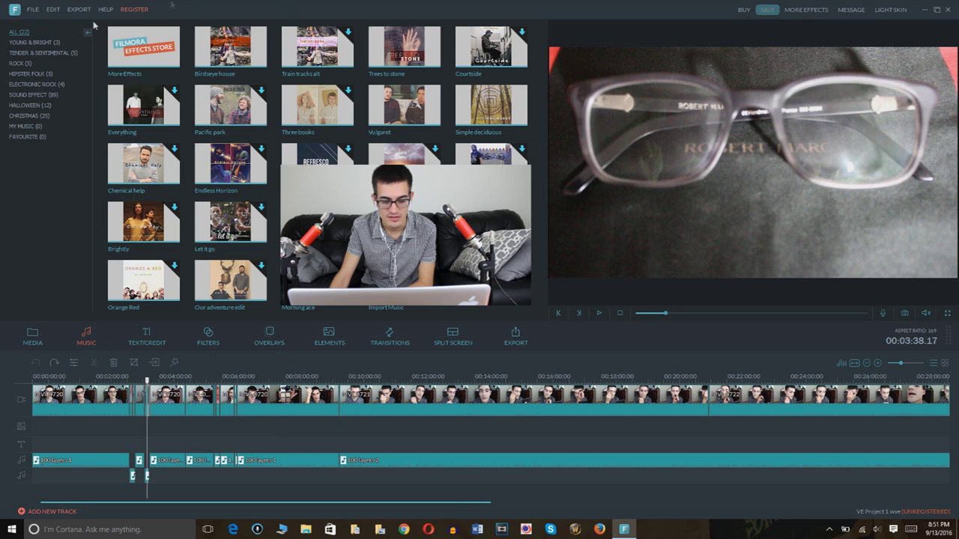
# Browse the Young & Bright, Tender & Sentimental, Rock, Hipster Folk, Electronic Rock and Favourite music categories
pyautogui.click(32, 42)
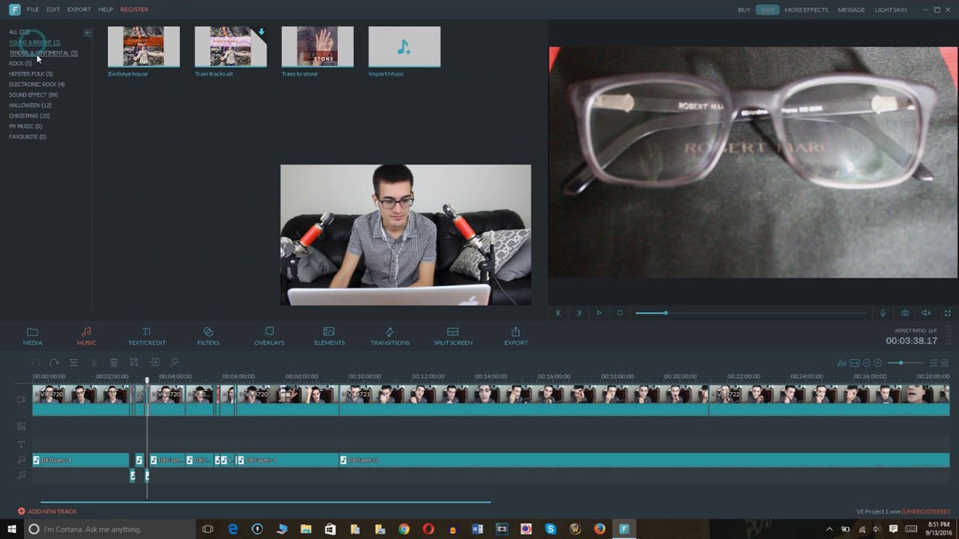
pyautogui.click(45, 54)
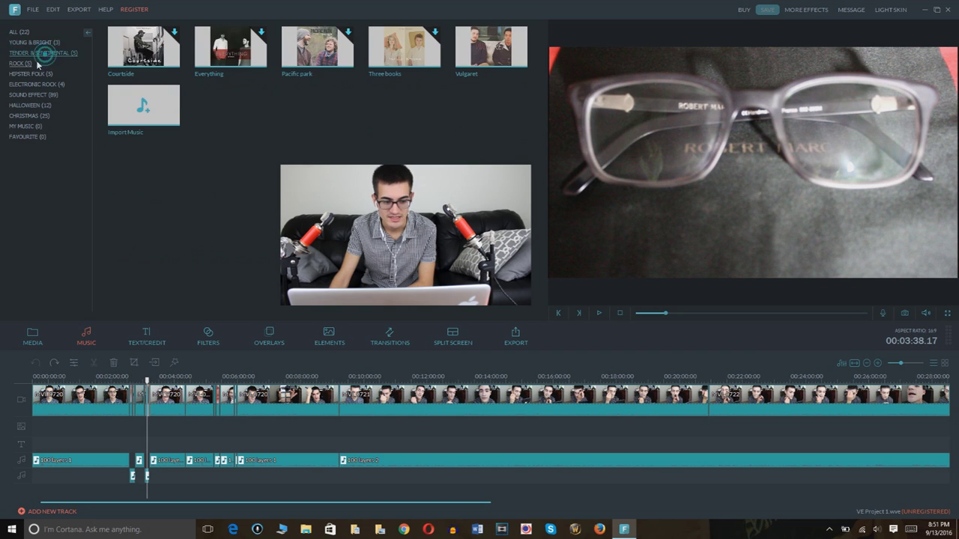
pyautogui.click(21, 63)
pyautogui.click(26, 73)
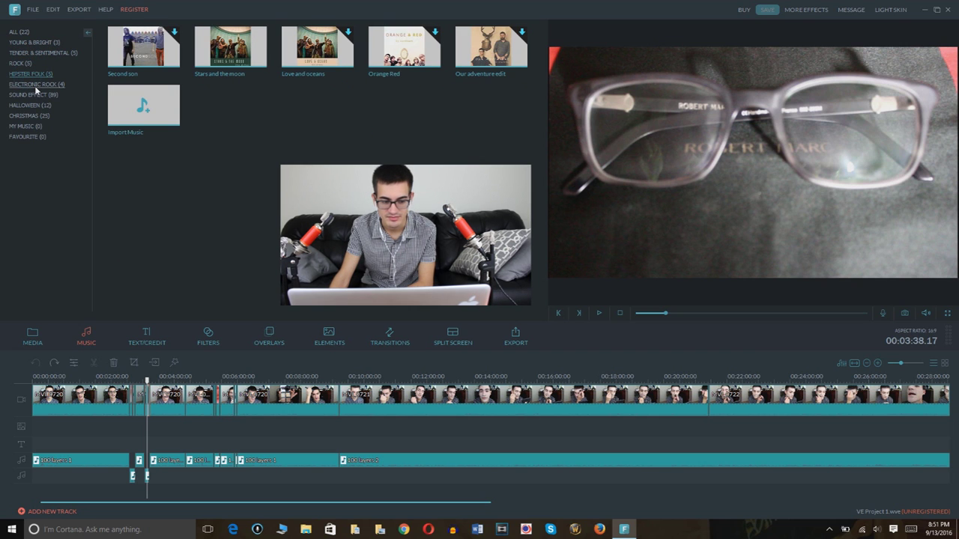
pyautogui.click(35, 86)
pyautogui.click(31, 137)
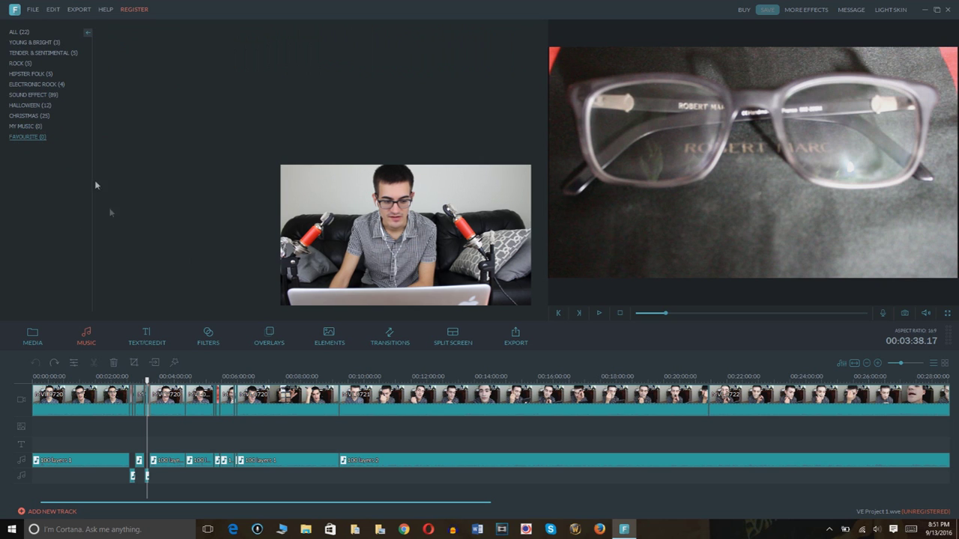
pyautogui.click(147, 336)
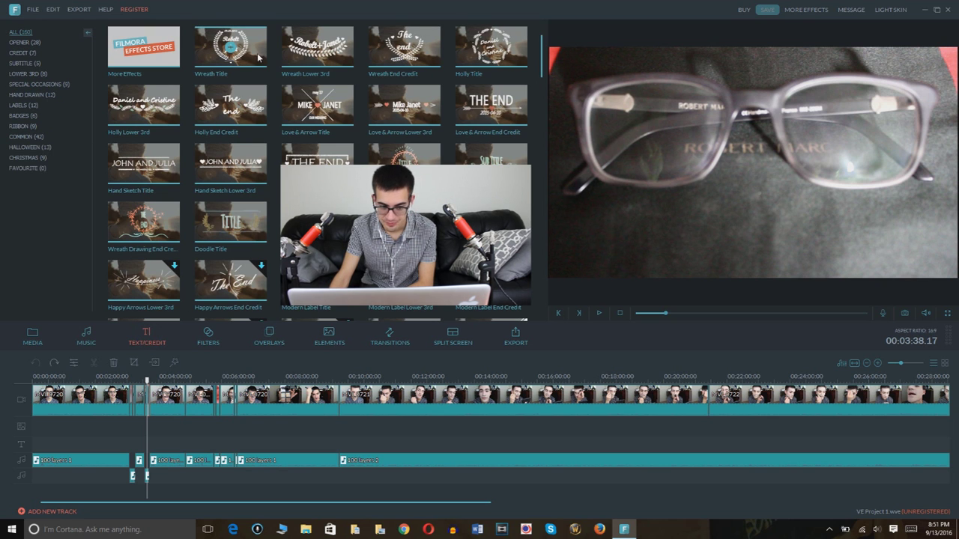
# Preview the Love & Arrow End Credit animation and download the Modern Label Title template
pyautogui.click(516, 119)
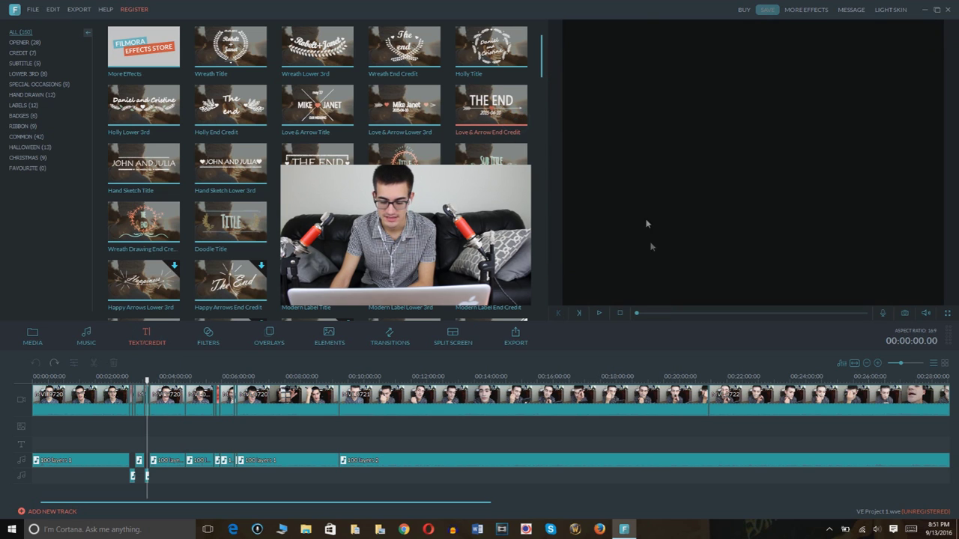
pyautogui.click(598, 314)
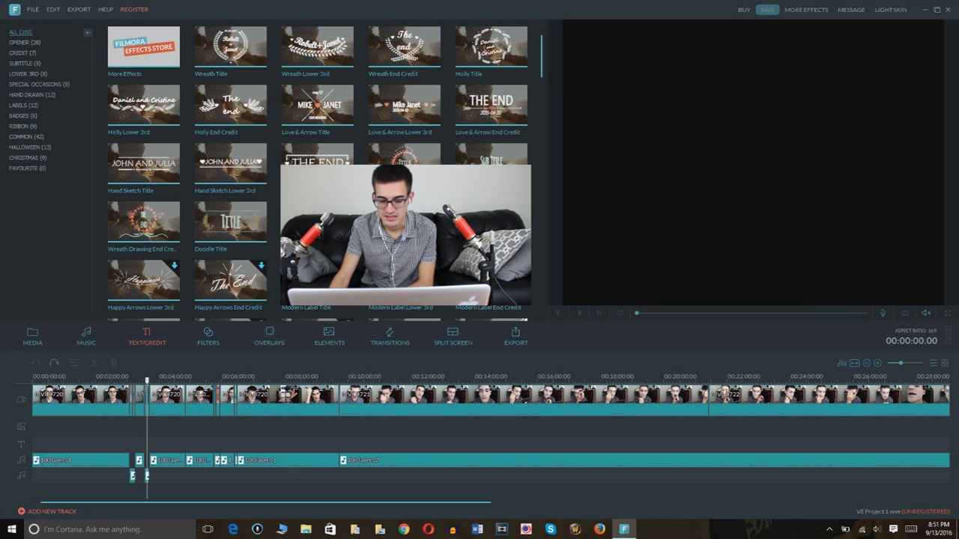
pyautogui.click(318, 159)
pyautogui.click(599, 313)
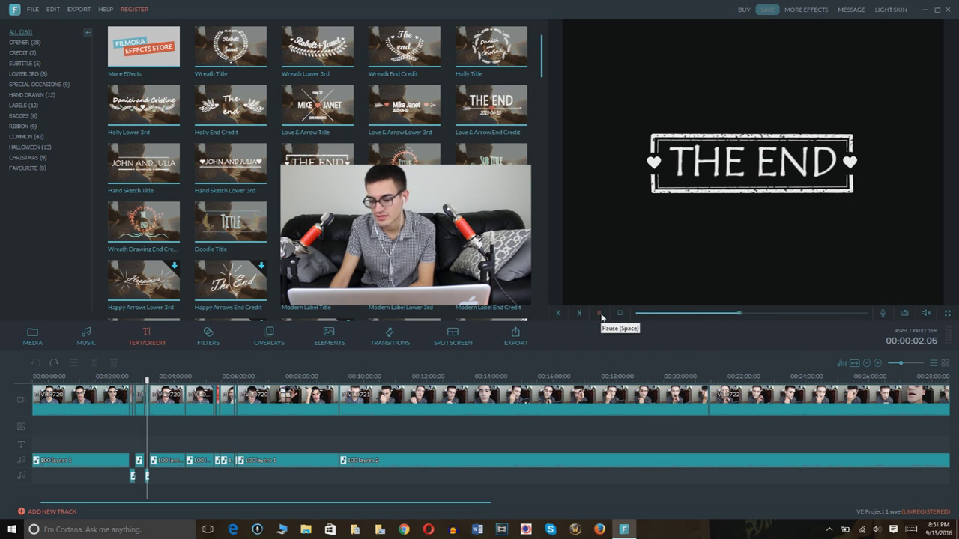
pyautogui.click(599, 313)
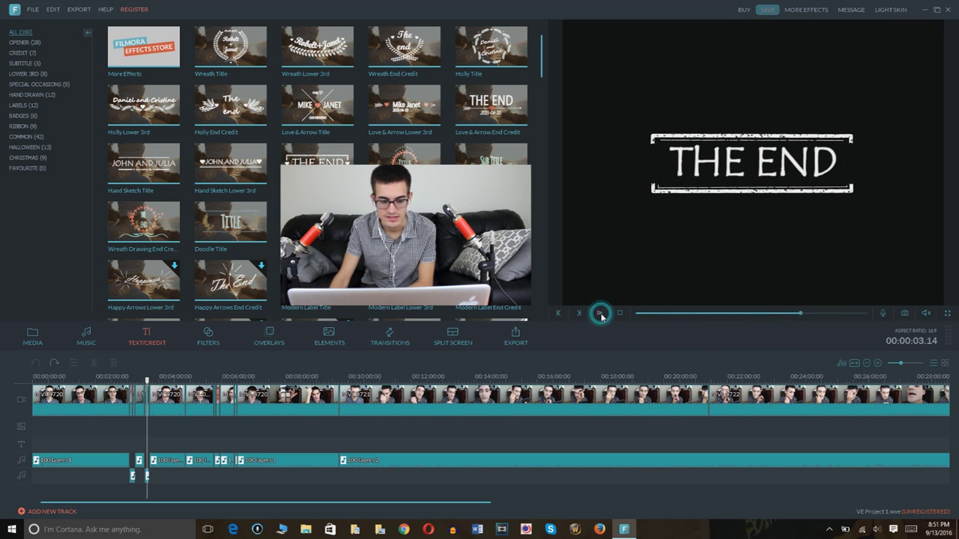
# Browse the Christmas, Halloween, Common, Ribbon and Badges title categories, then return to All
pyautogui.click(24, 157)
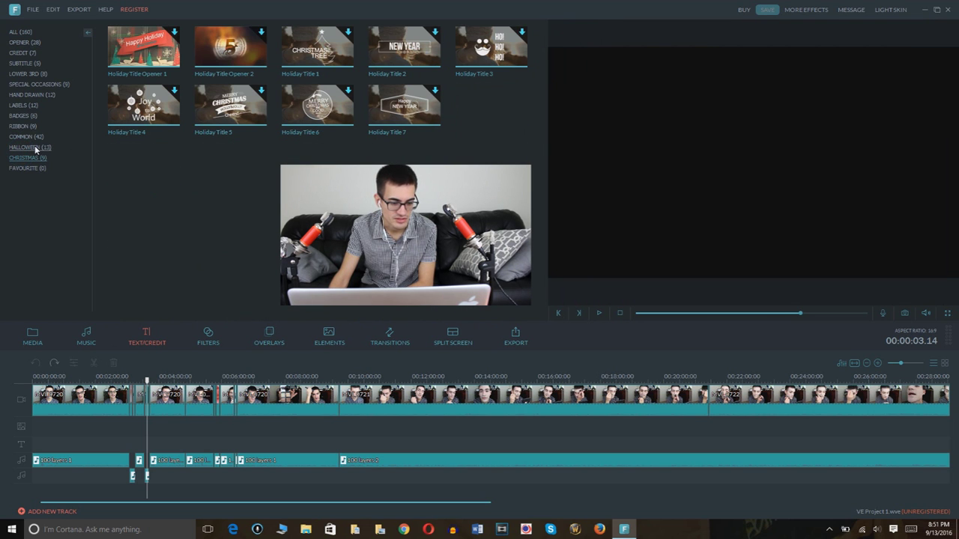
pyautogui.click(35, 147)
pyautogui.click(24, 137)
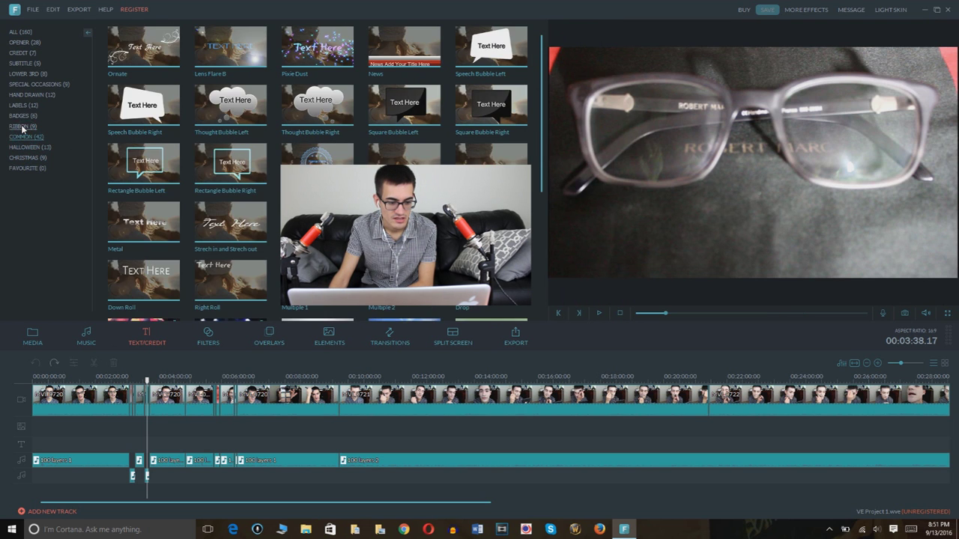
pyautogui.click(21, 127)
pyautogui.click(20, 116)
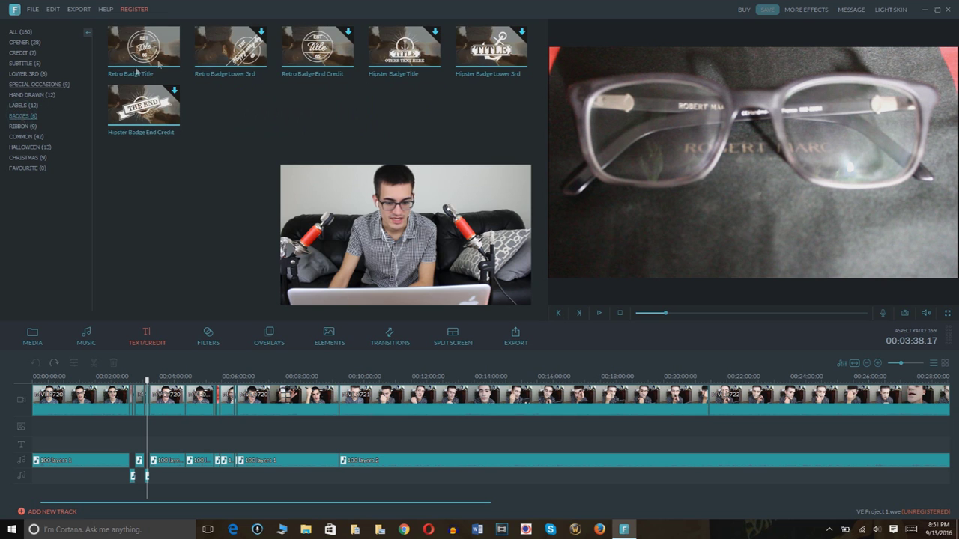
pyautogui.click(20, 32)
pyautogui.click(208, 339)
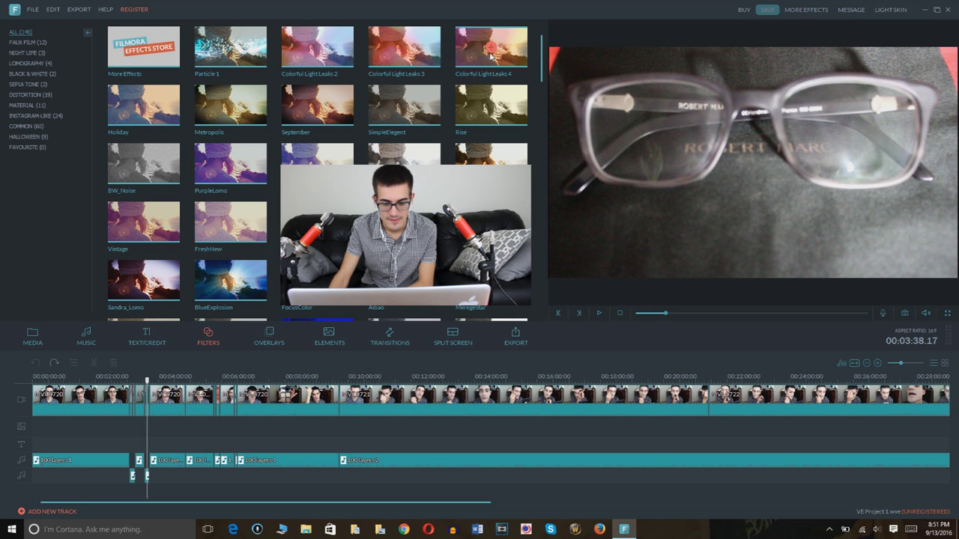
# Preview the Colorful Light Leaks 4 and BlueExplosion filters on the sample clip
pyautogui.click(489, 57)
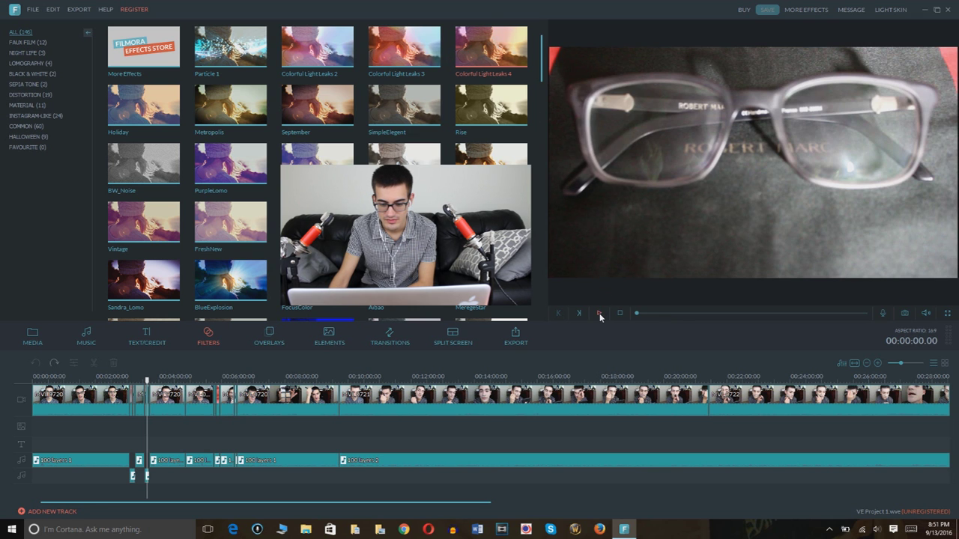
pyautogui.click(599, 313)
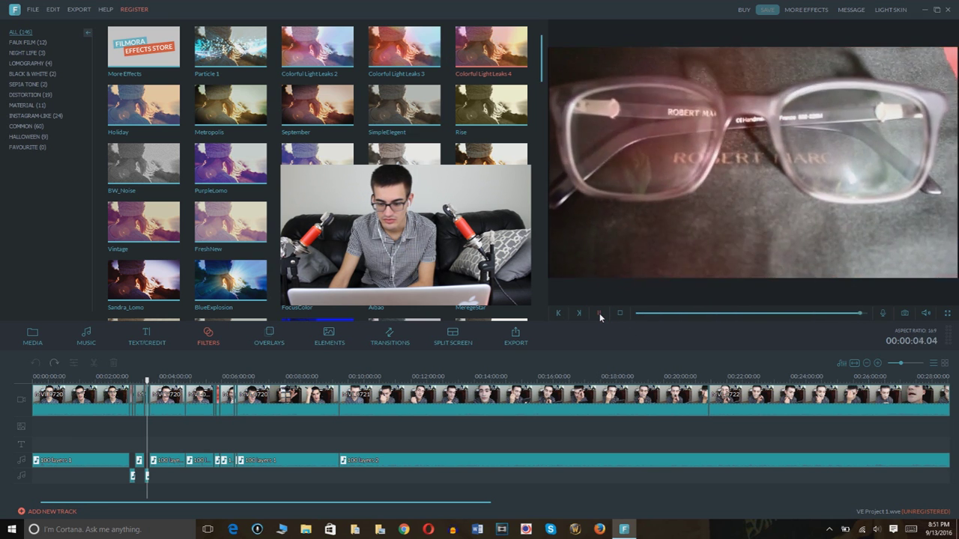
pyautogui.click(599, 313)
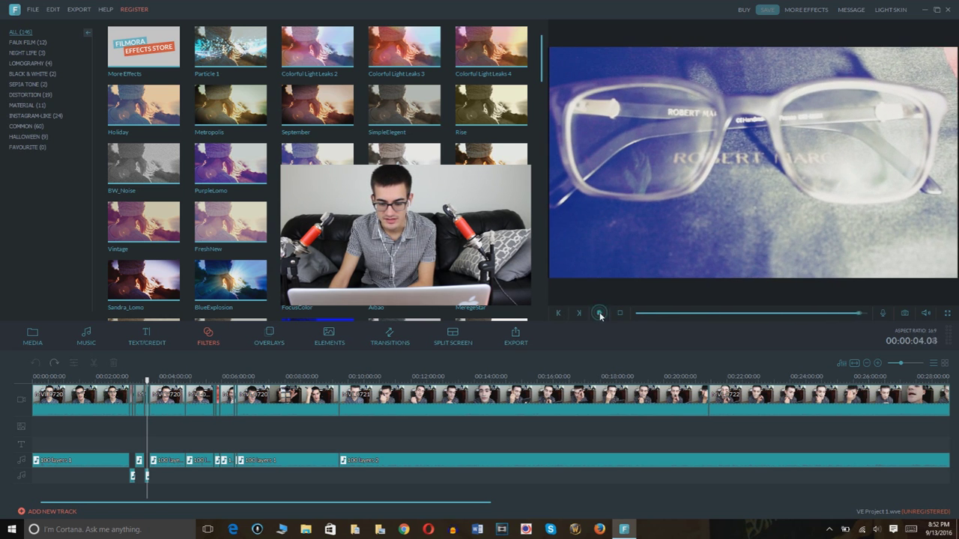
pyautogui.click(253, 282)
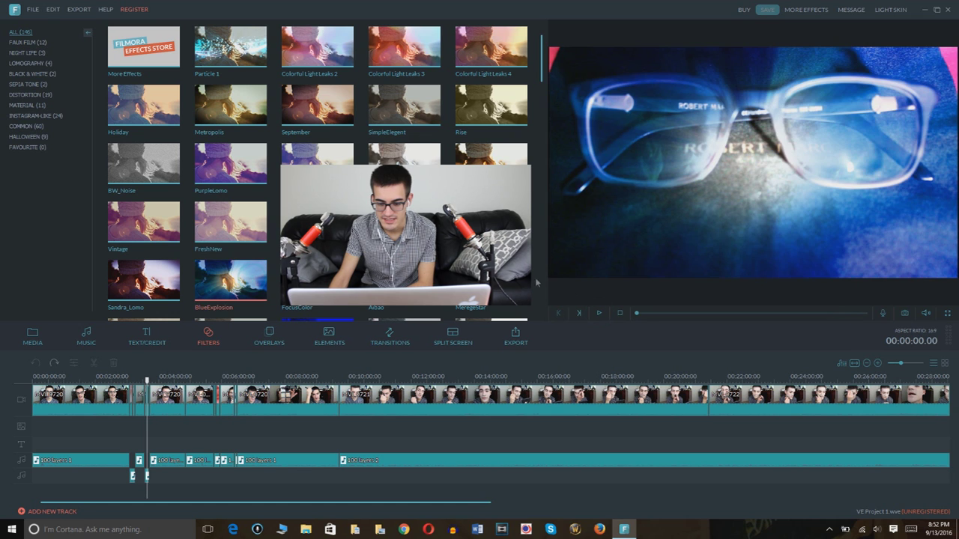
pyautogui.click(600, 314)
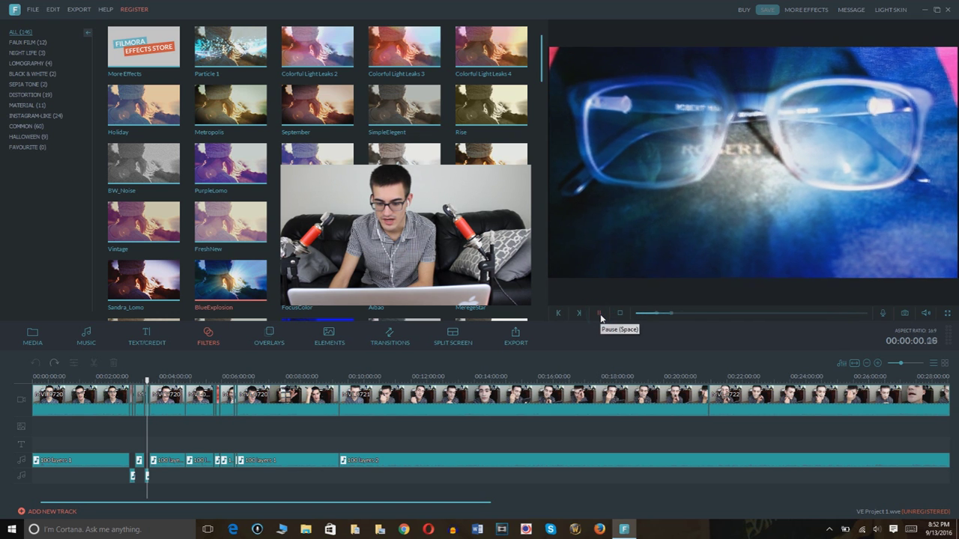
pyautogui.click(600, 313)
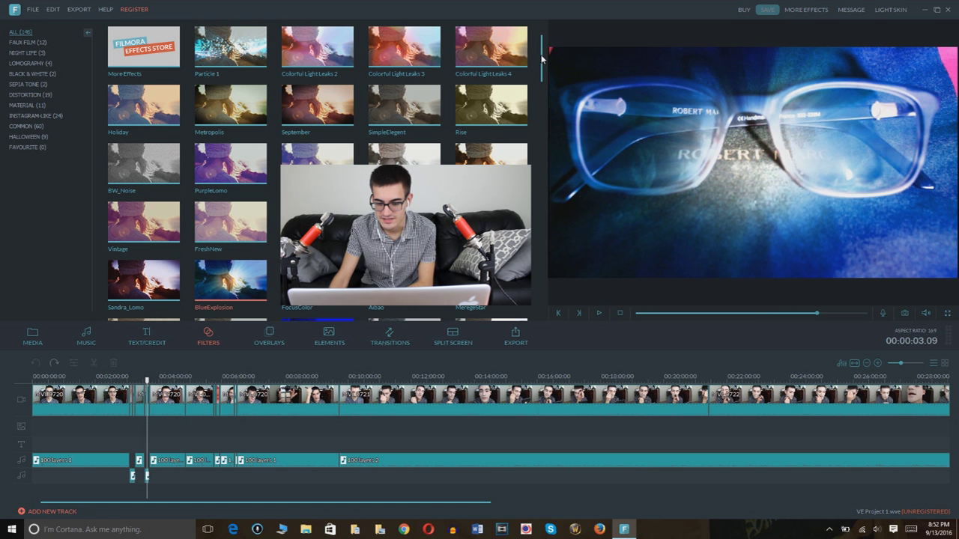
# Preview the LordKelvin filter's warm sepia look, then scroll the filter list back to the top
pyautogui.moveTo(542, 59); pyautogui.dragTo(535, 263)
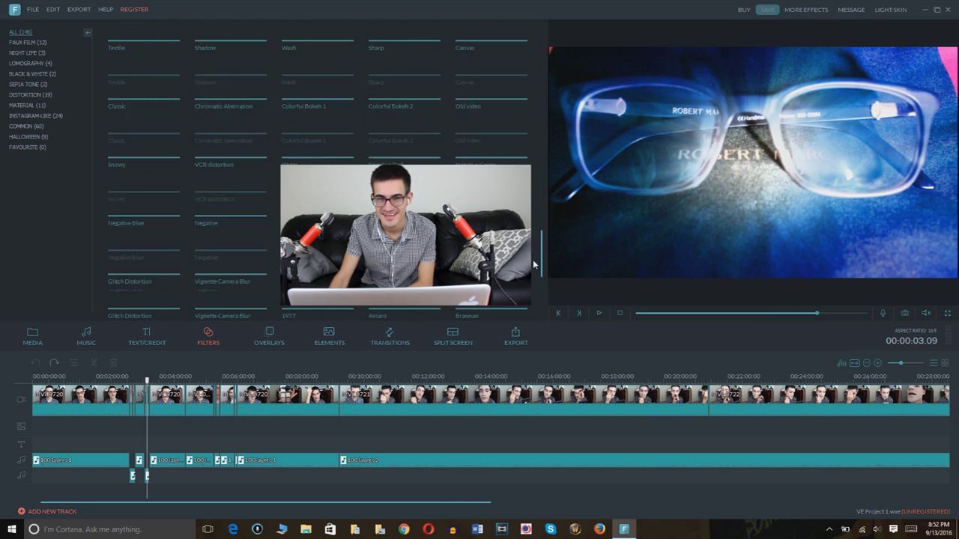
pyautogui.scroll(-3, 535, 259)
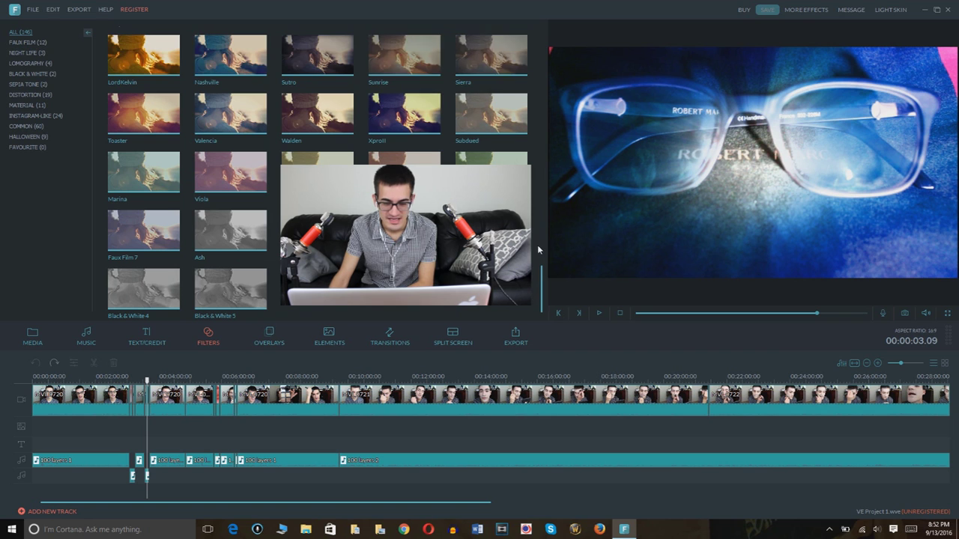
pyautogui.click(144, 114)
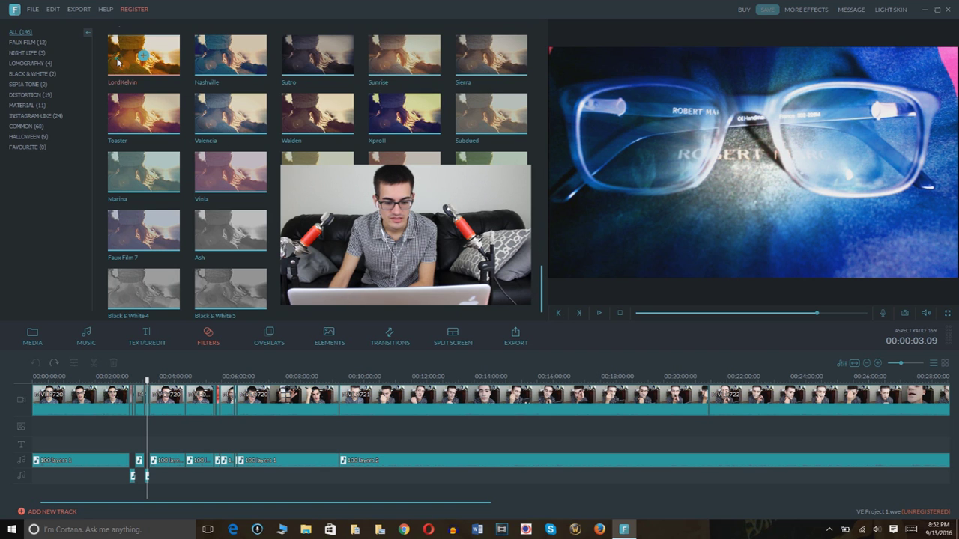
pyautogui.click(598, 313)
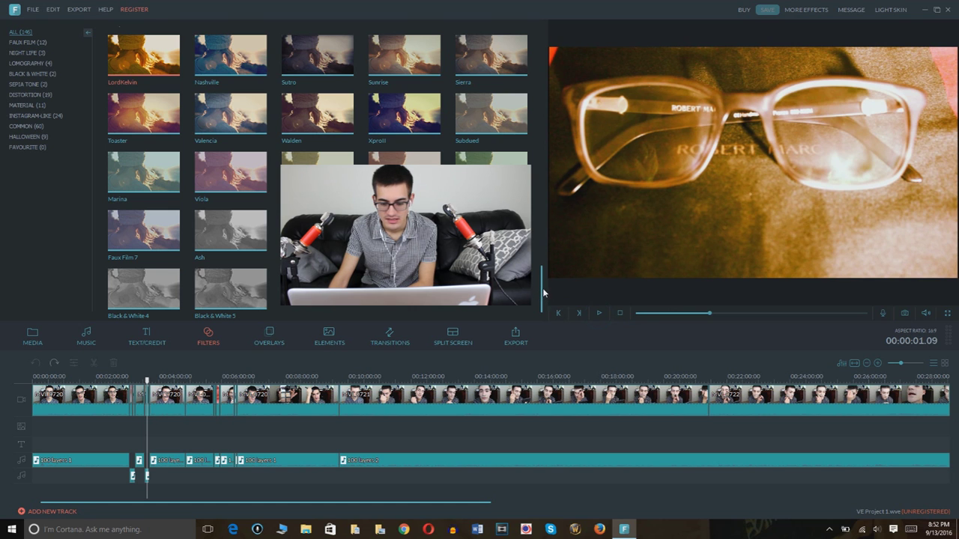
pyautogui.moveTo(542, 290); pyautogui.dragTo(547, 30)
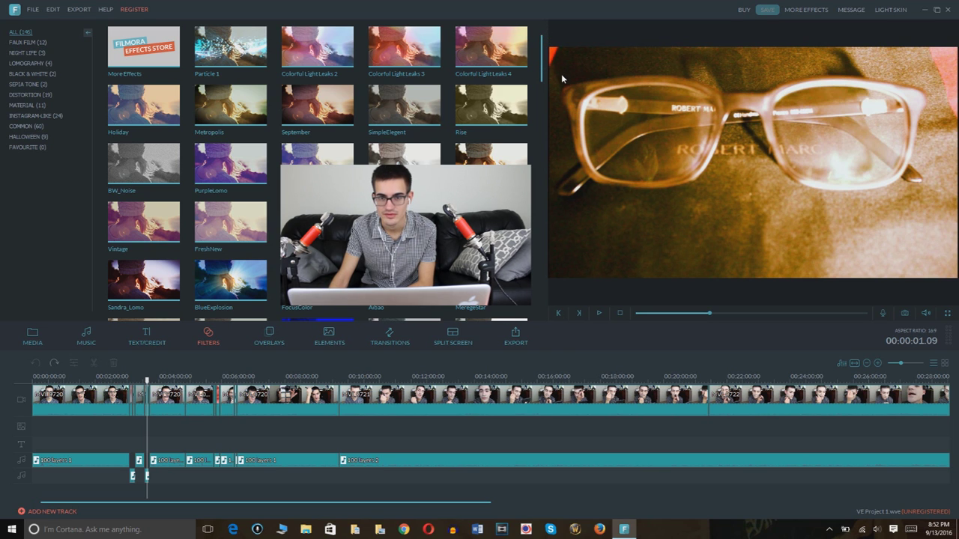
pyautogui.click(270, 342)
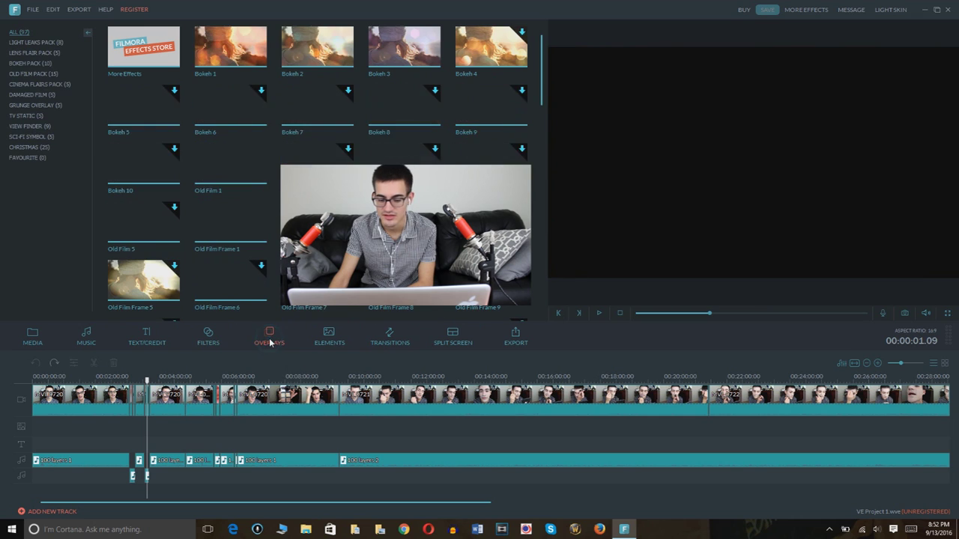
# Preview the Bokeh 8, Bokeh 2 and Bokeh 1 overlays, playing Bokeh 2 and Bokeh 1
pyautogui.click(382, 132)
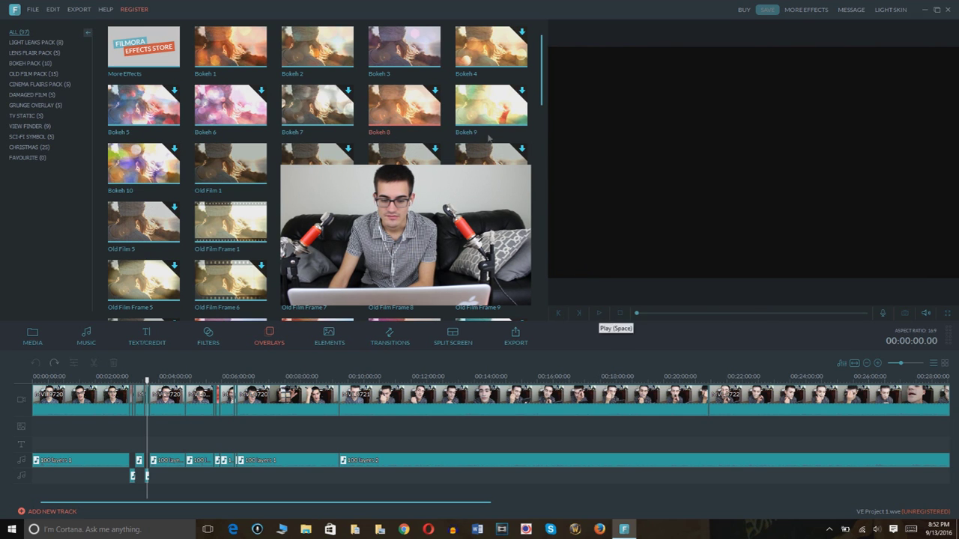
pyautogui.click(292, 50)
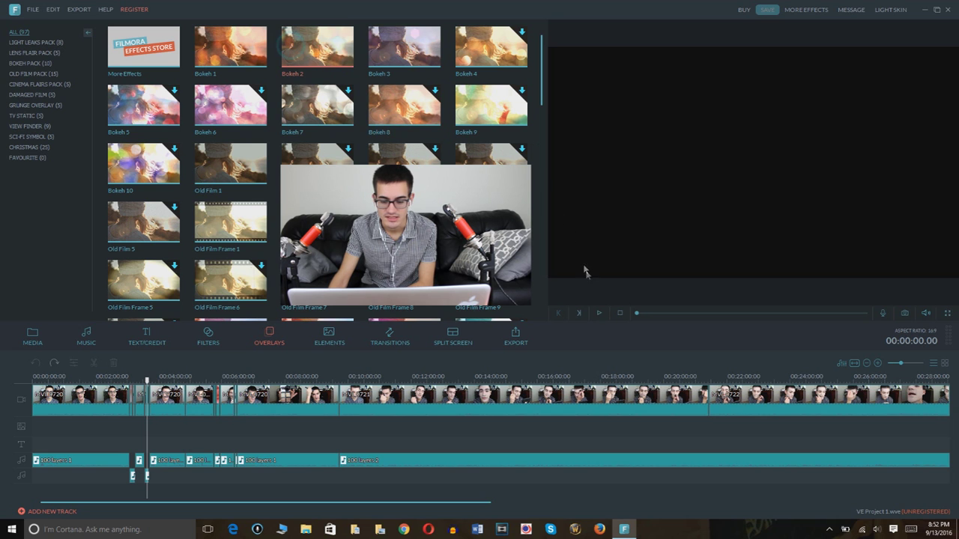
pyautogui.click(598, 313)
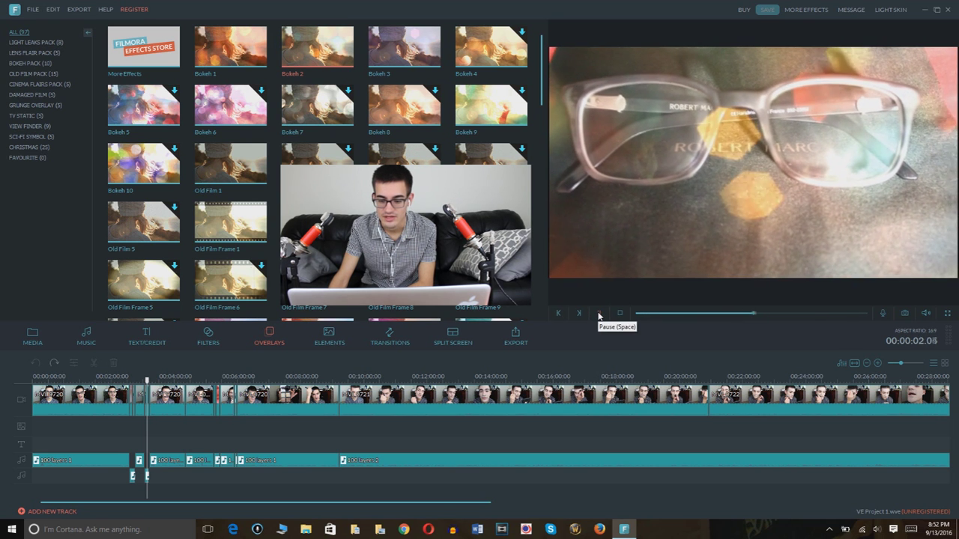
pyautogui.click(598, 313)
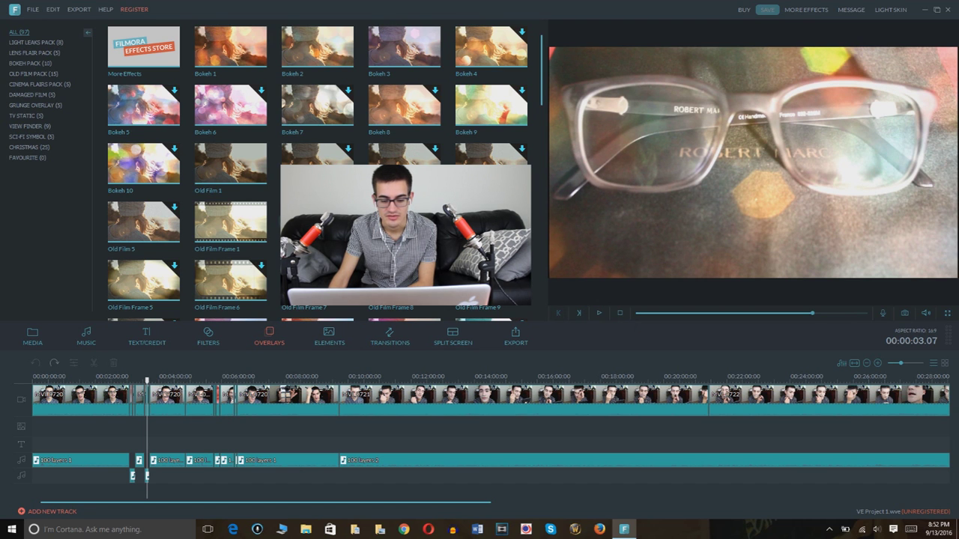
pyautogui.click(599, 313)
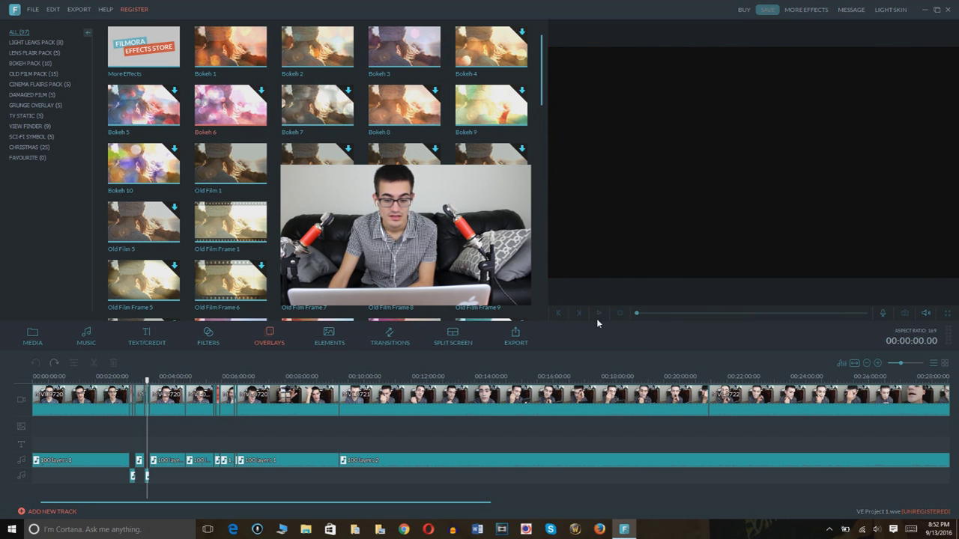
pyautogui.click(227, 46)
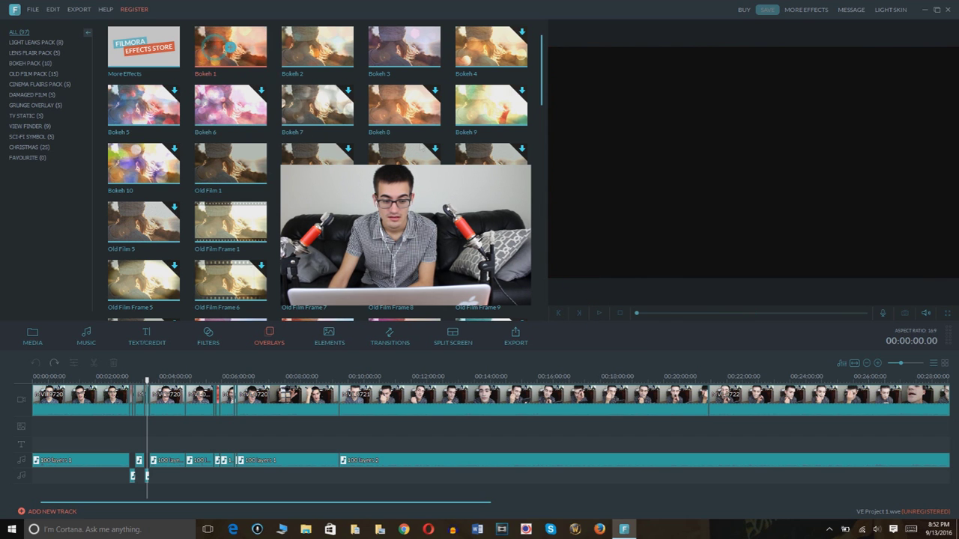
pyautogui.click(601, 313)
pyautogui.click(601, 314)
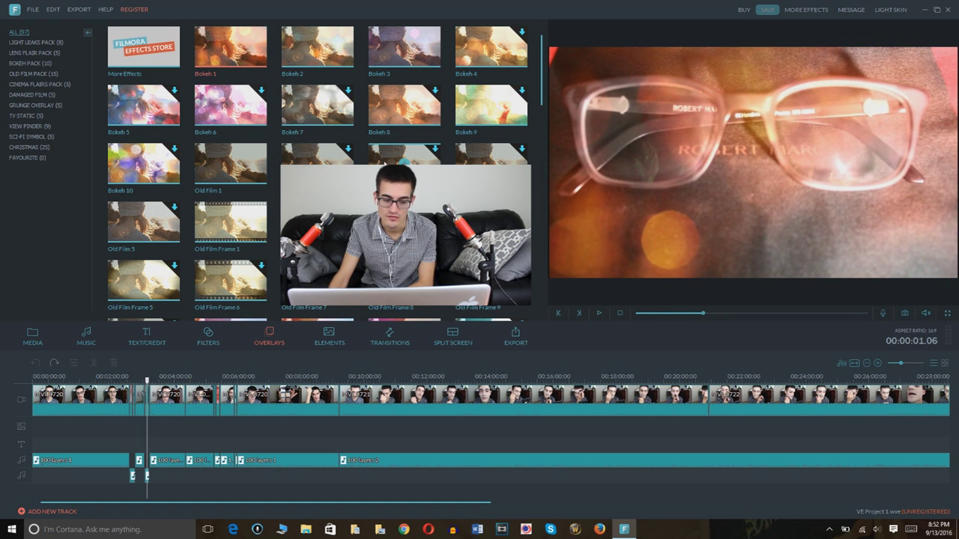
# Play the Old Film 1 overlay preview, scroll the overlay grid, then switch to the Elements library
pyautogui.click(210, 337)
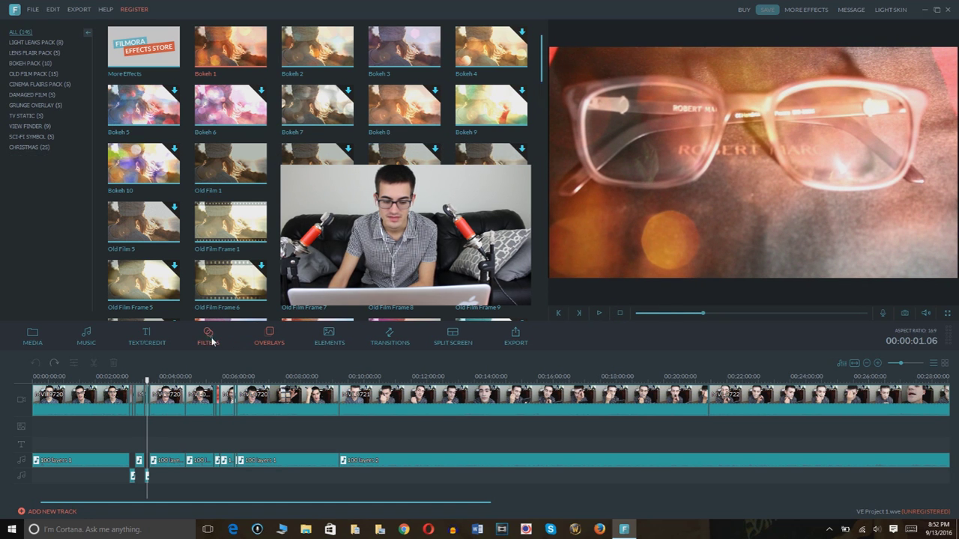
pyautogui.click(271, 342)
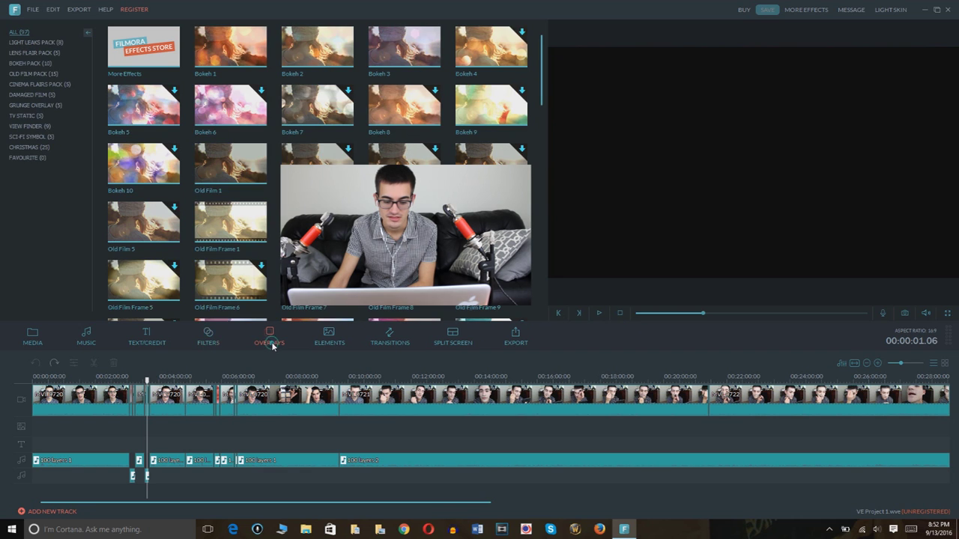
pyautogui.click(208, 165)
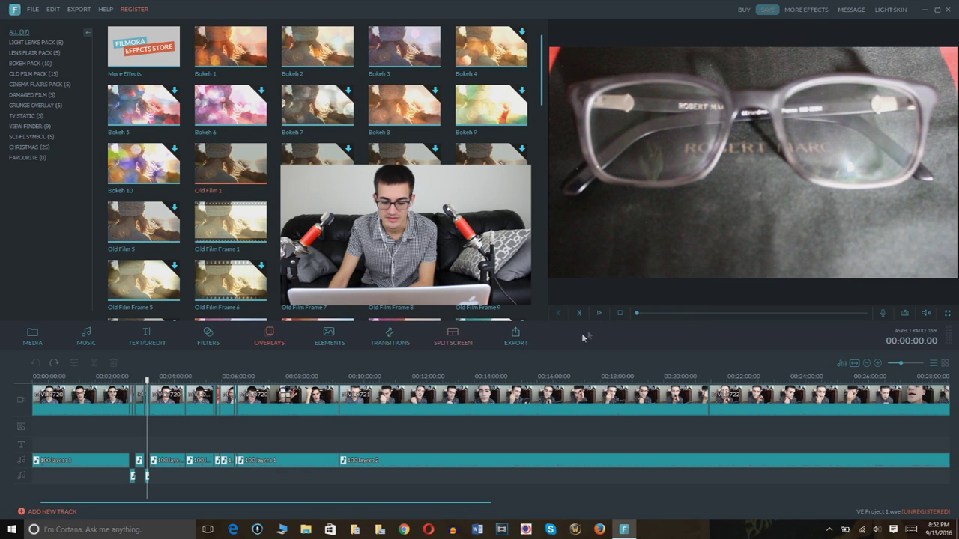
pyautogui.click(600, 313)
pyautogui.click(599, 313)
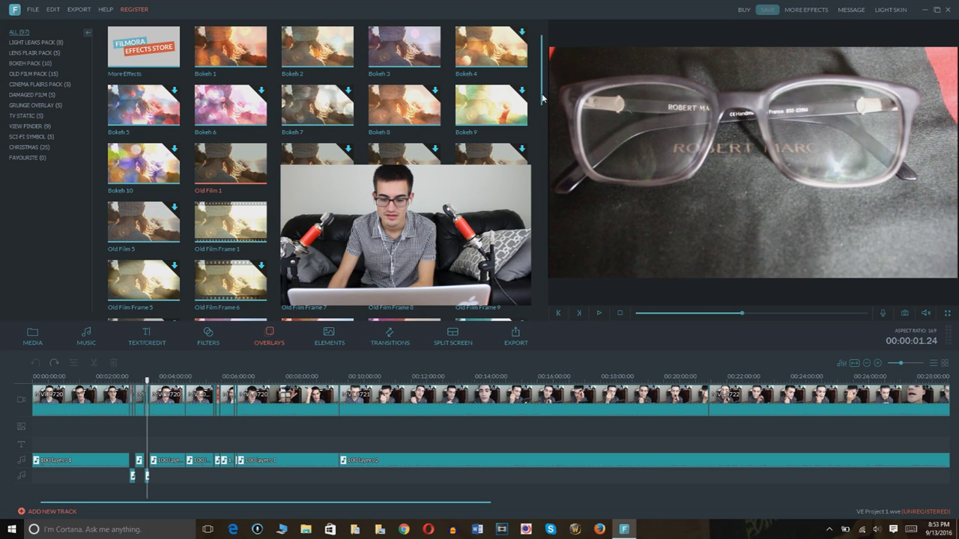
pyautogui.moveTo(542, 98); pyautogui.dragTo(542, 307)
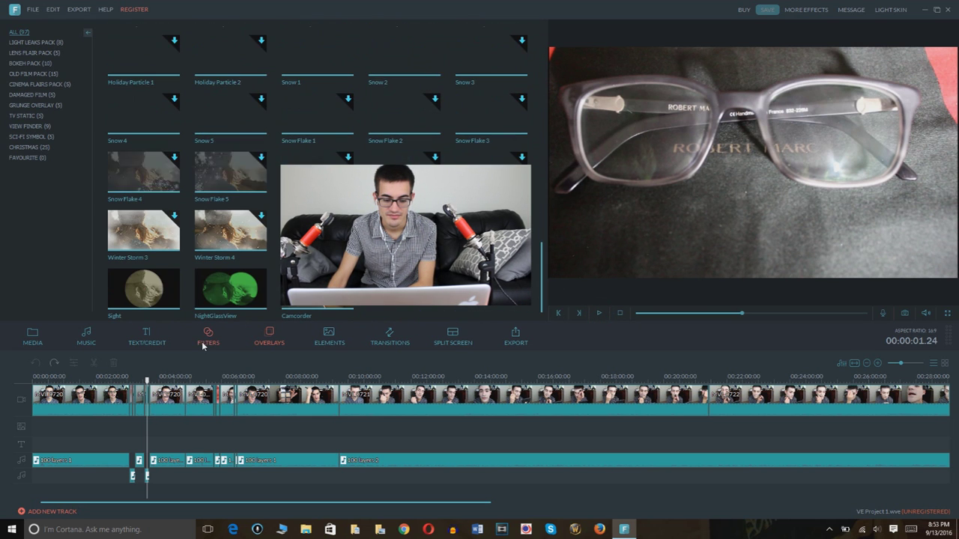
pyautogui.click(333, 343)
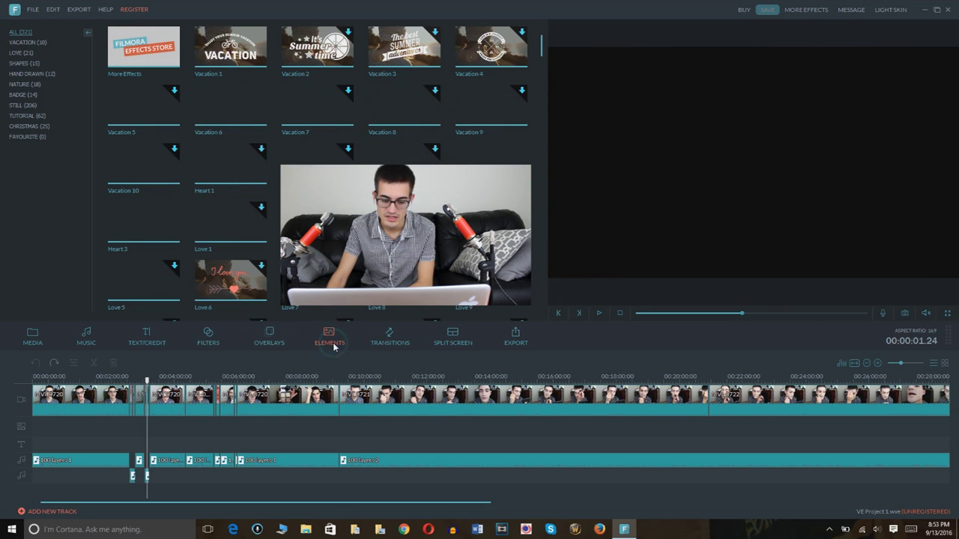
# Preview the Vacation 1, Love 1, Vacation 8, 4 and 3 elements, playing the IT'S LOVE title
pyautogui.click(213, 58)
pyautogui.click(602, 313)
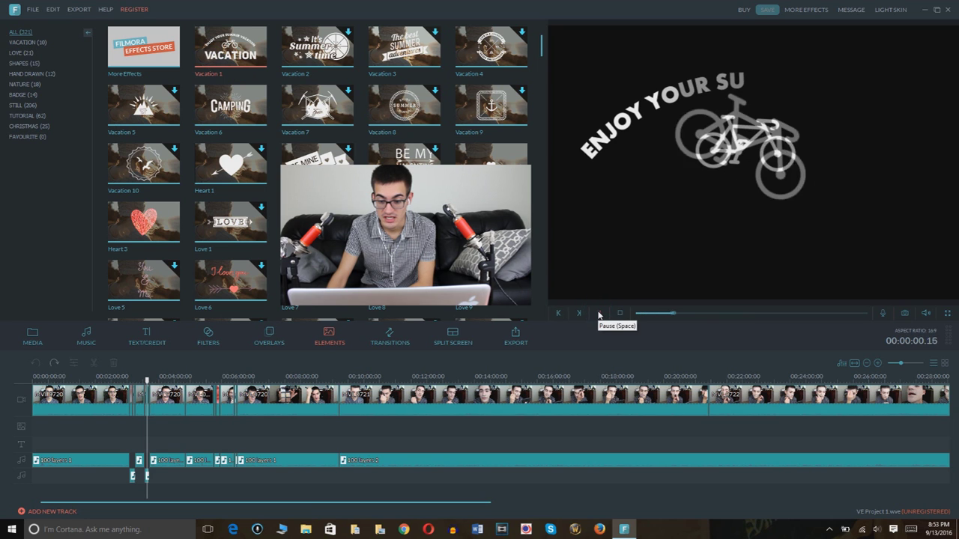
pyautogui.click(600, 315)
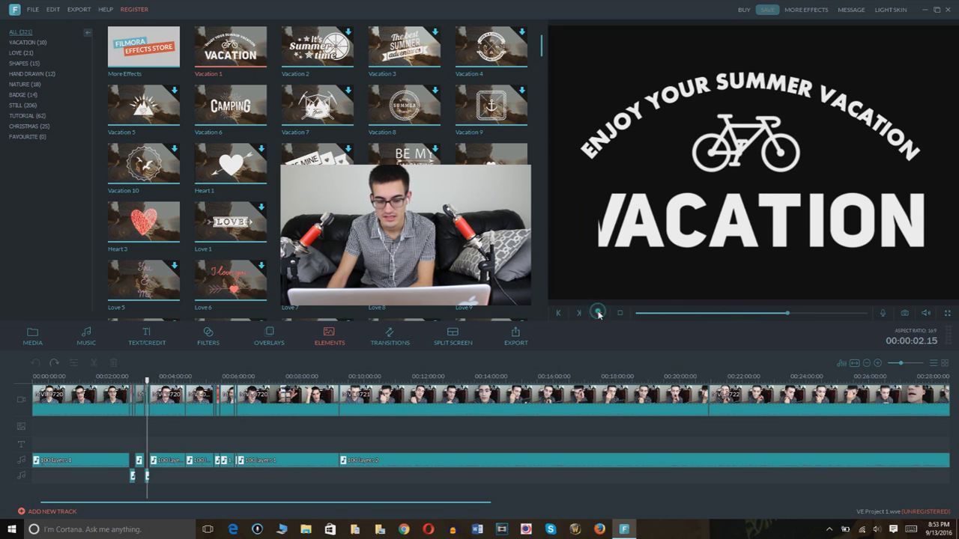
pyautogui.click(200, 237)
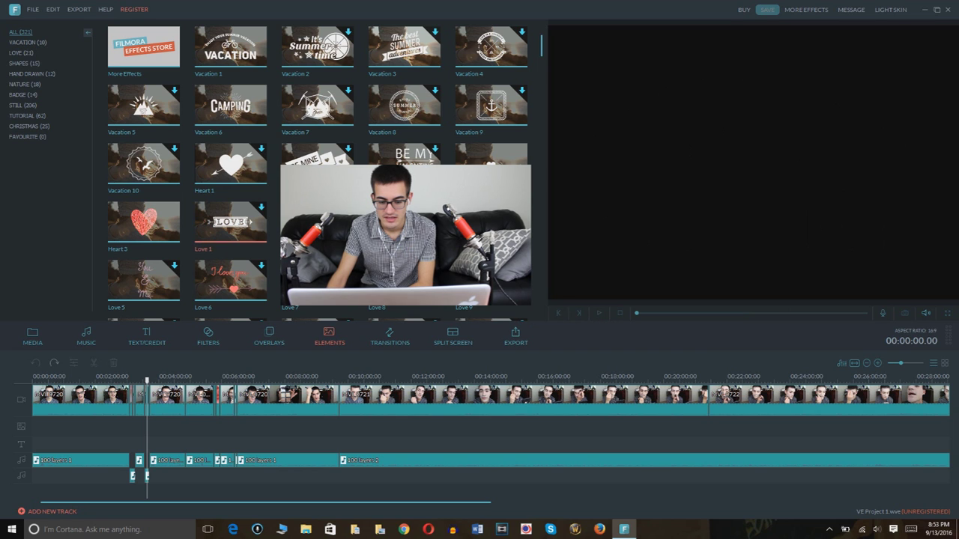
pyautogui.click(408, 109)
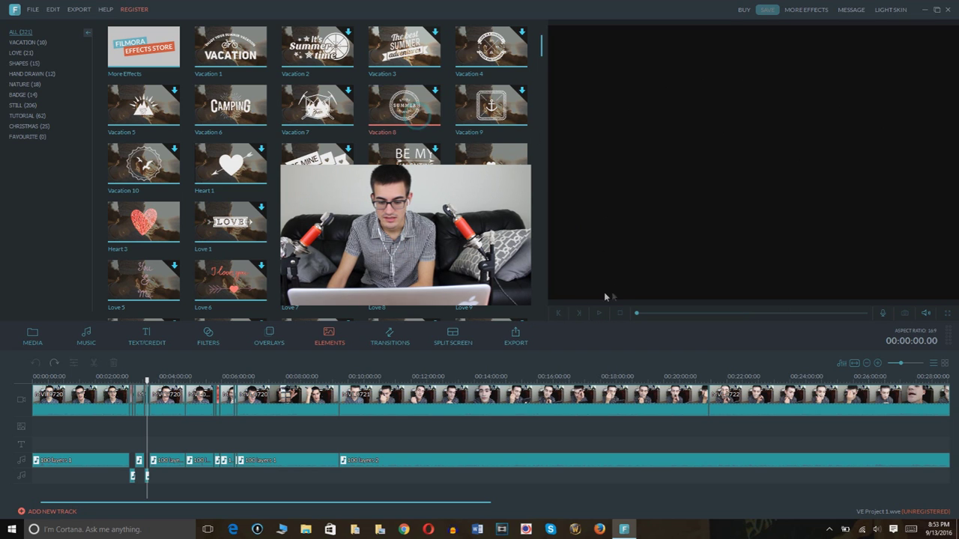
pyautogui.click(479, 45)
pyautogui.click(404, 46)
pyautogui.click(600, 314)
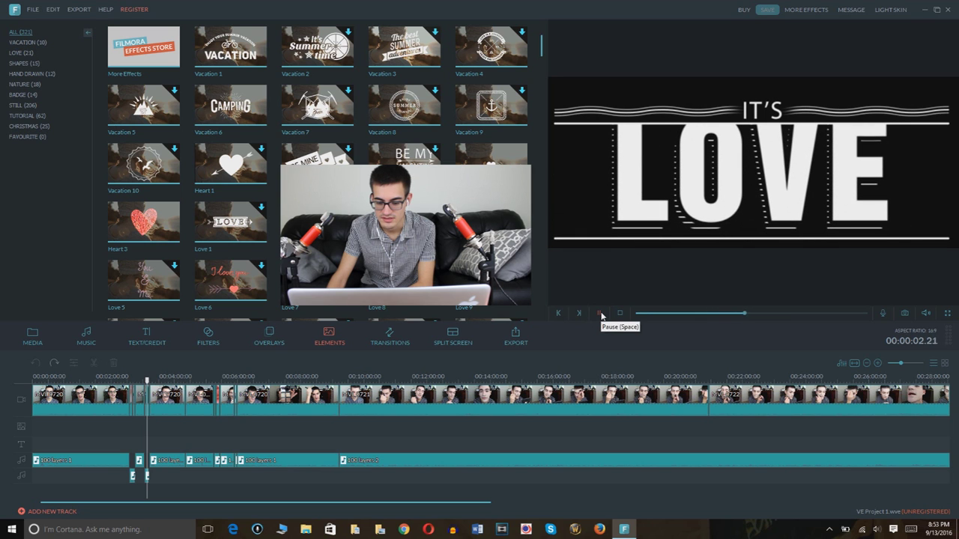
pyautogui.click(600, 314)
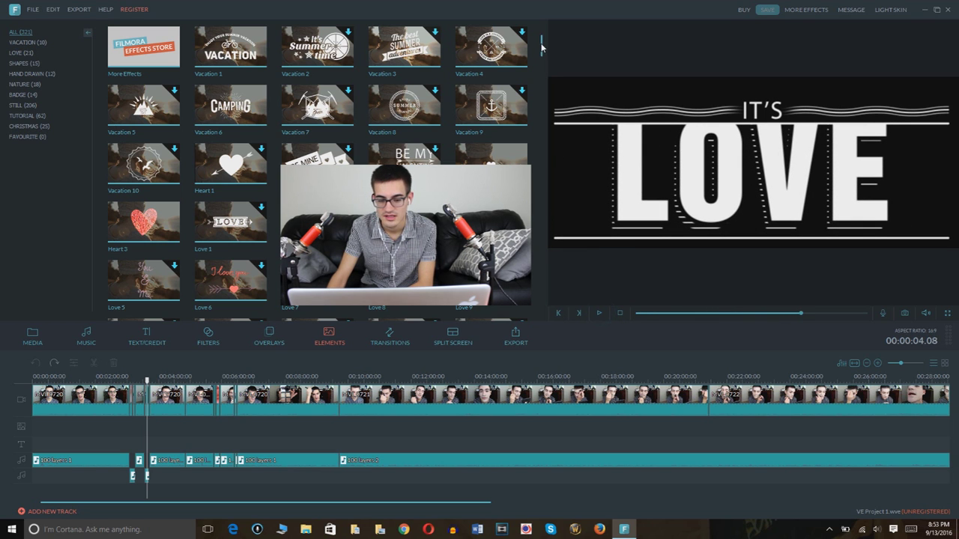
# Scroll down to preview the pink arrow and Happy Valentine's Day heart sticker, then open Transitions
pyautogui.scroll(-10, 405, 224)
pyautogui.scroll(-2, 397, 149)
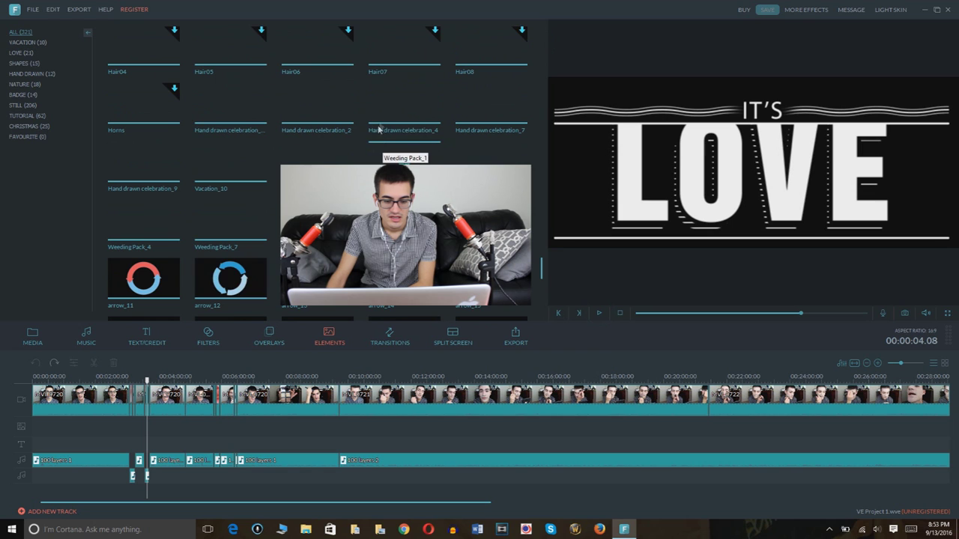
pyautogui.click(404, 174)
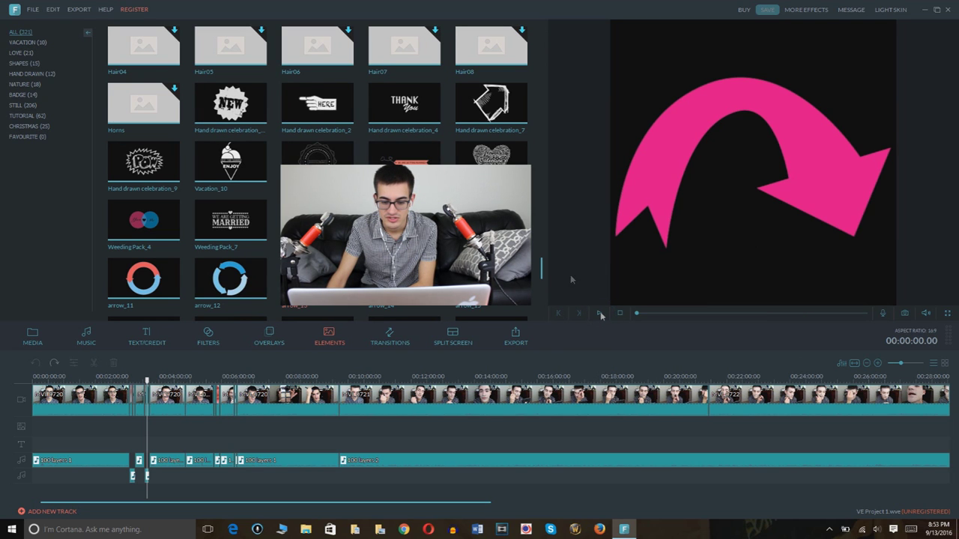
pyautogui.click(483, 154)
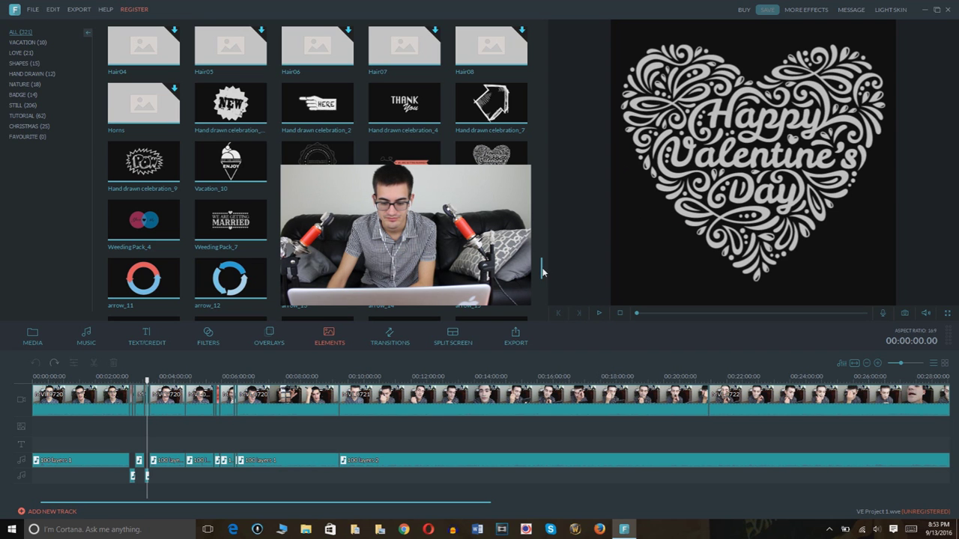
pyautogui.moveTo(543, 271); pyautogui.dragTo(526, 313)
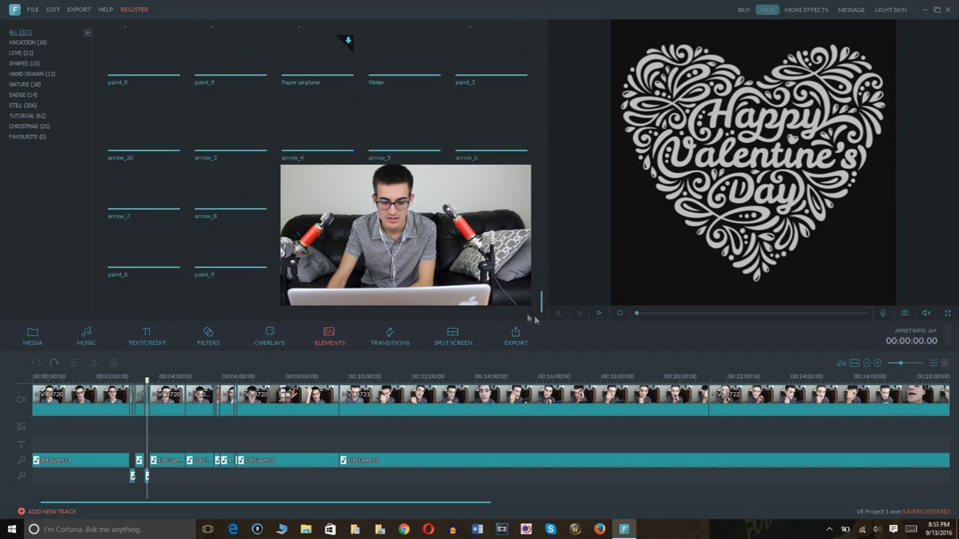
pyautogui.click(388, 341)
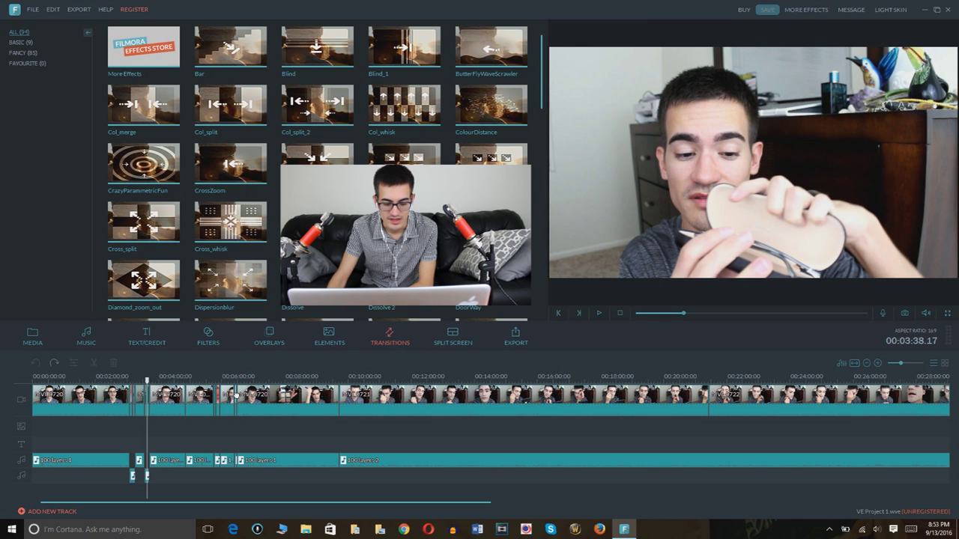
# Move the playhead to about 00:06:24 and play the Col_split transition preview
pyautogui.click(235, 380)
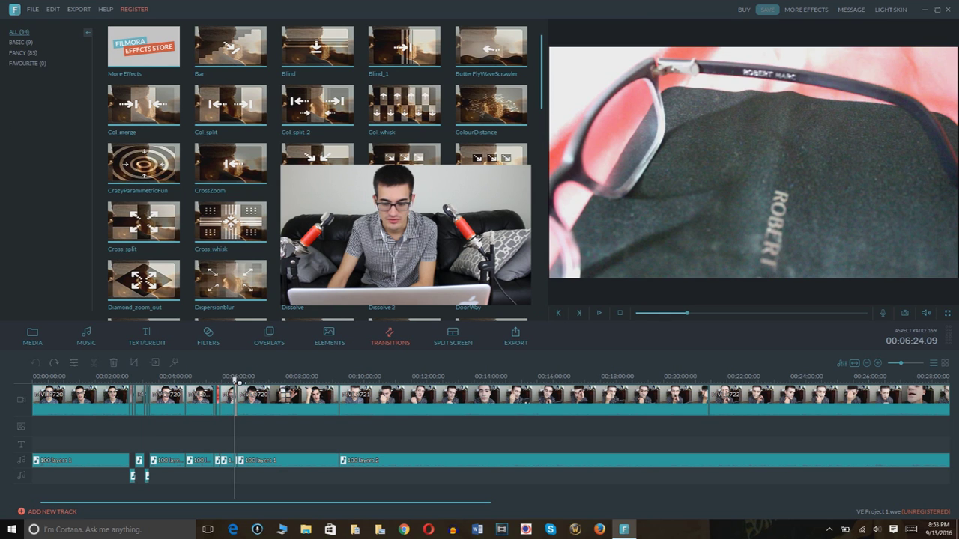
pyautogui.click(211, 116)
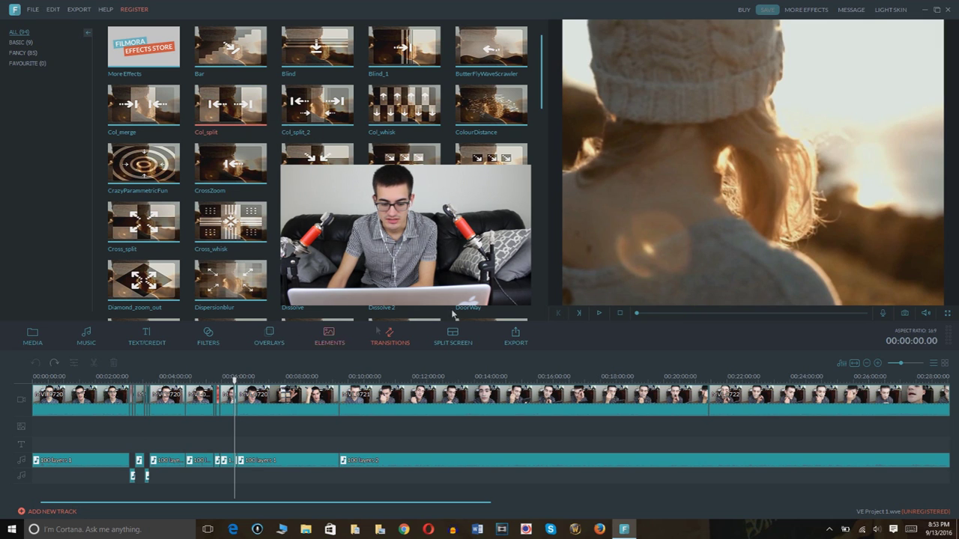
pyautogui.click(598, 314)
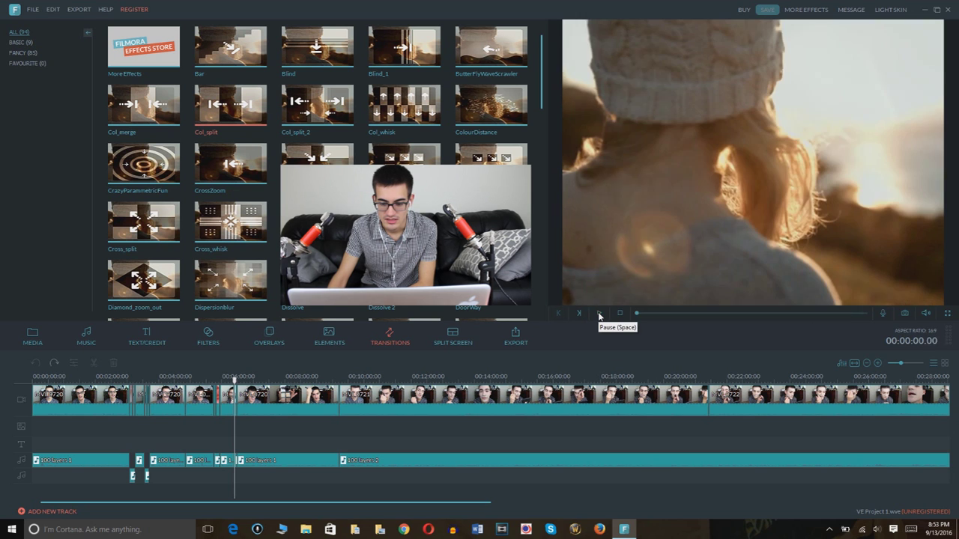
pyautogui.click(597, 314)
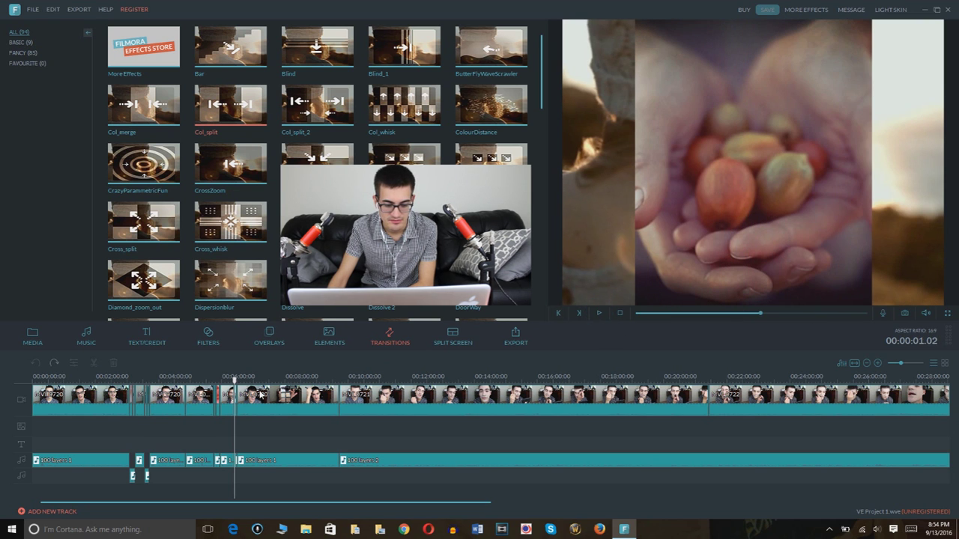
# Apply Col_split between the vlog clips, play it back, then undo it via Edit > Undo
pyautogui.moveTo(231, 165)
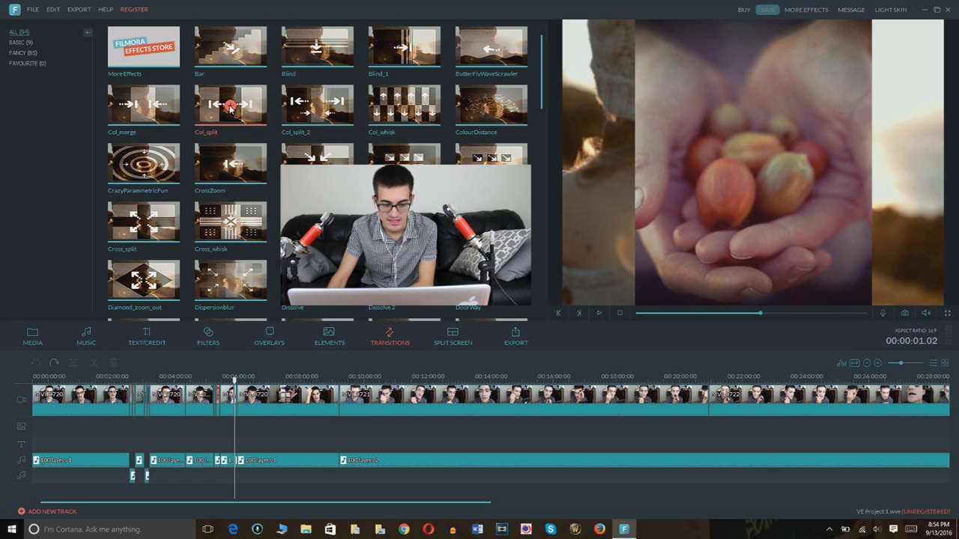
pyautogui.click(230, 109)
pyautogui.click(597, 314)
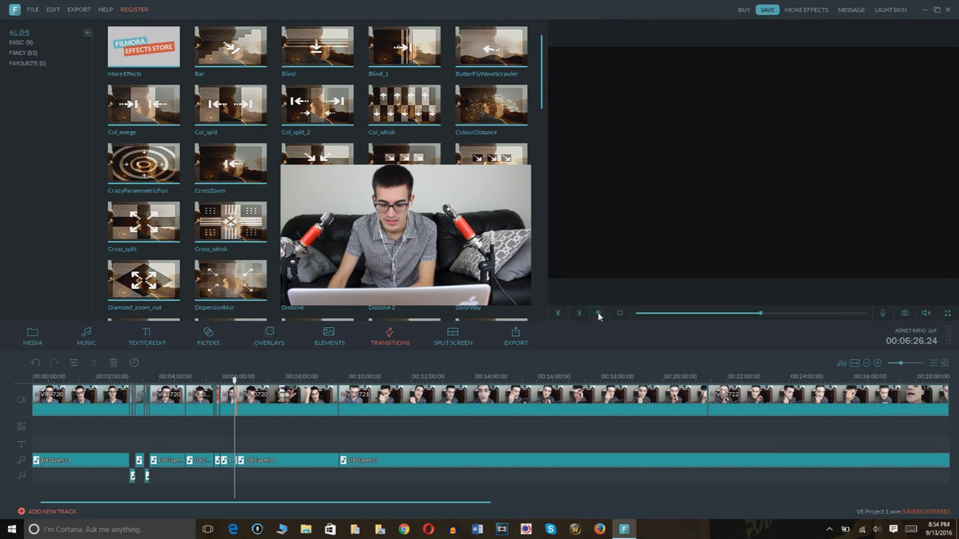
pyautogui.click(598, 314)
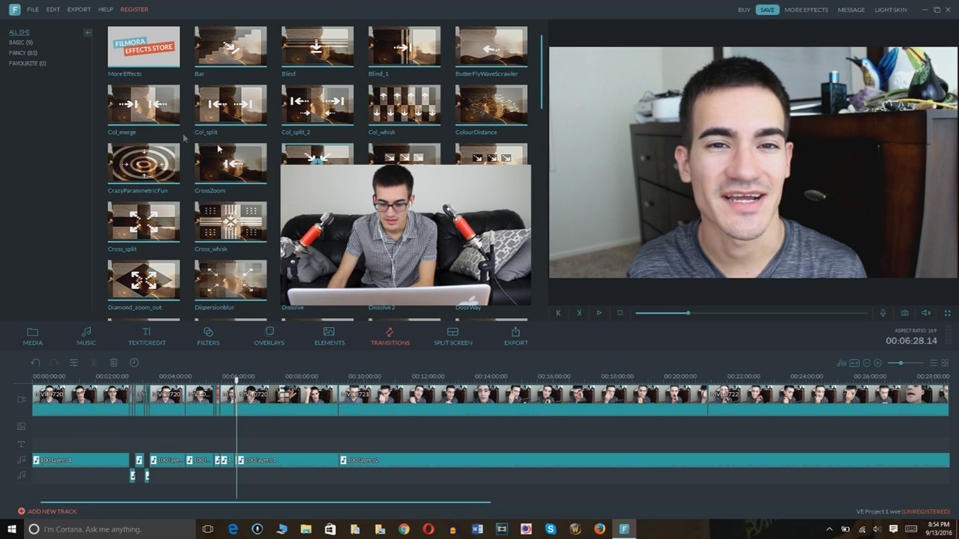
pyautogui.click(53, 10)
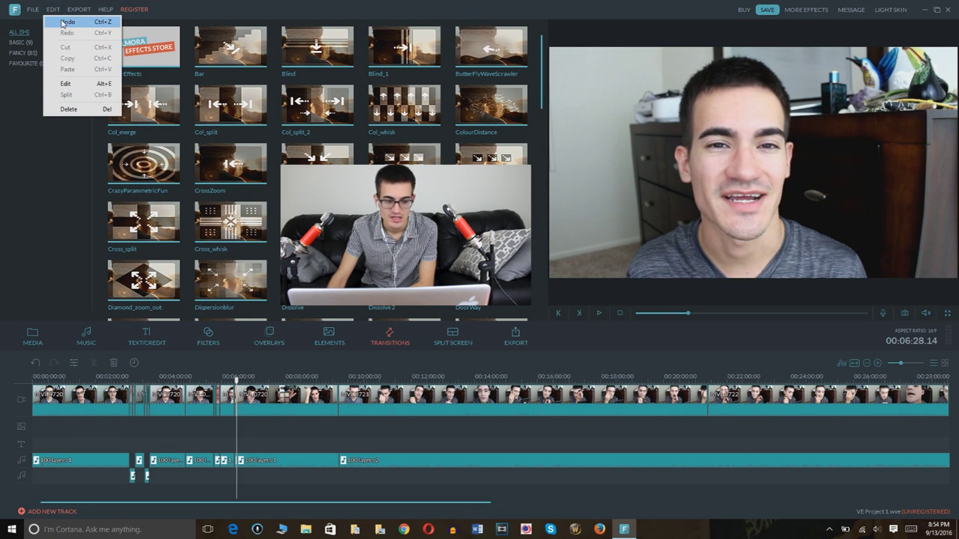
pyautogui.click(62, 21)
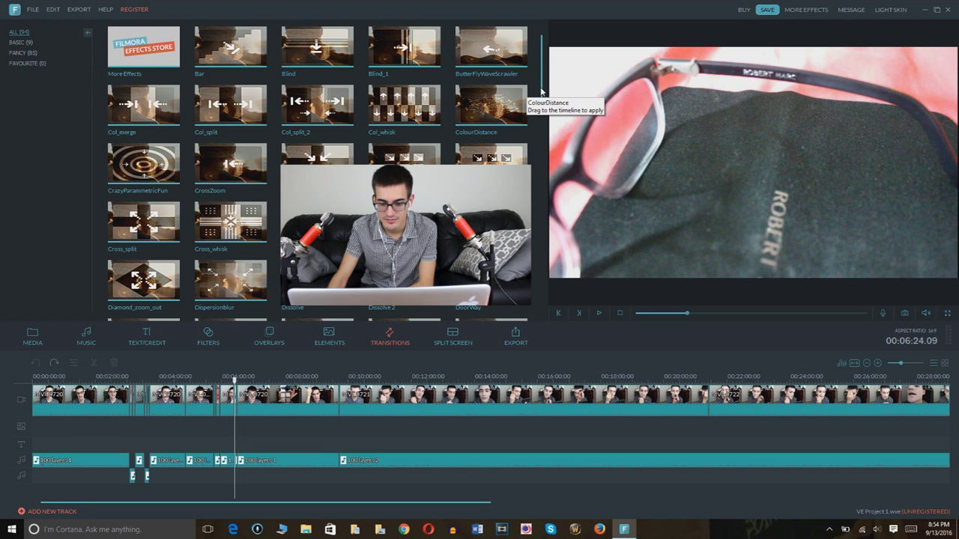
# Scroll the transitions list, play back a newly applied transition, then undo it
pyautogui.moveTo(540, 91); pyautogui.dragTo(541, 254)
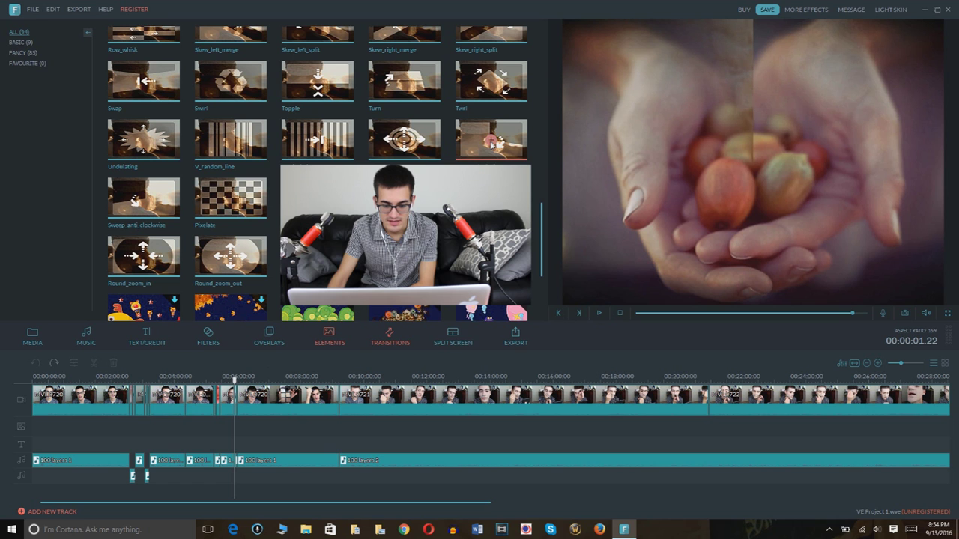
pyautogui.click(597, 314)
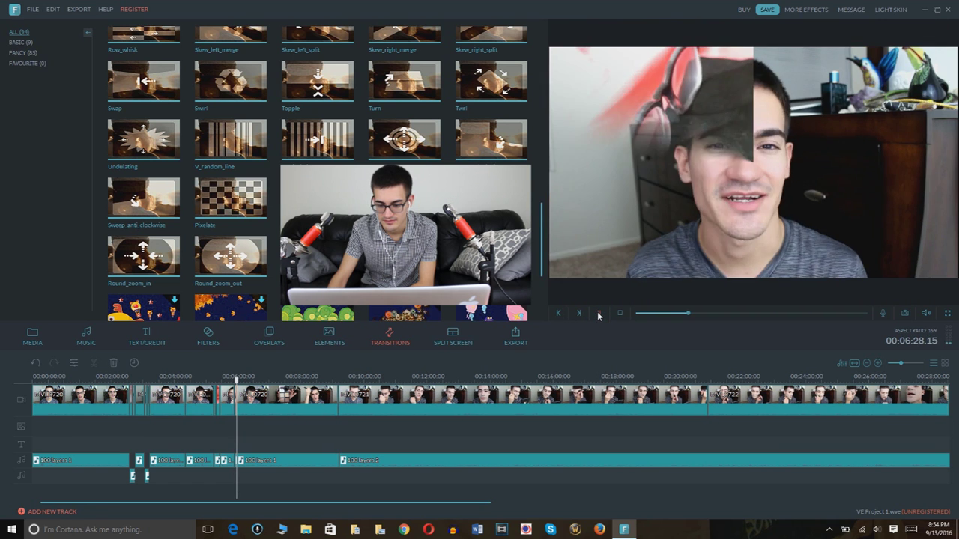
pyautogui.click(52, 10)
pyautogui.click(56, 18)
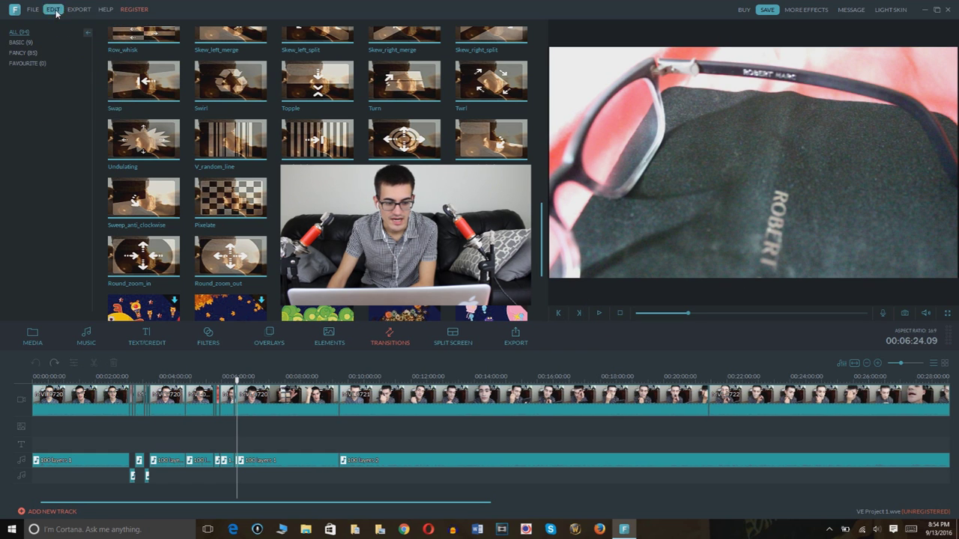
# Dismiss the reopened Edit menu and bring up the Split Screen layouts
pyautogui.click(56, 13)
pyautogui.click(482, 15)
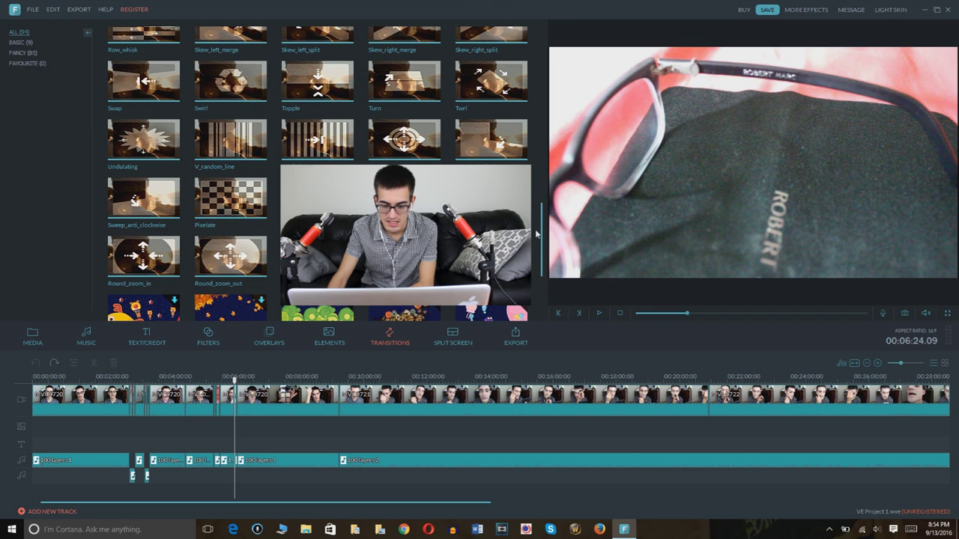
pyautogui.click(459, 339)
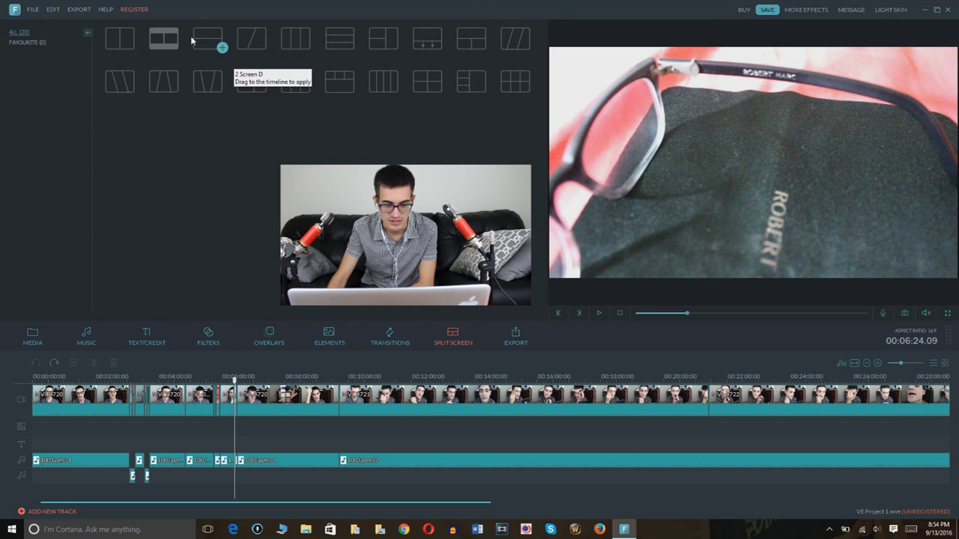
# Preview the two-screen, four-screen and six-screen layouts, then open 3 Screen D for editing
pyautogui.click(120, 38)
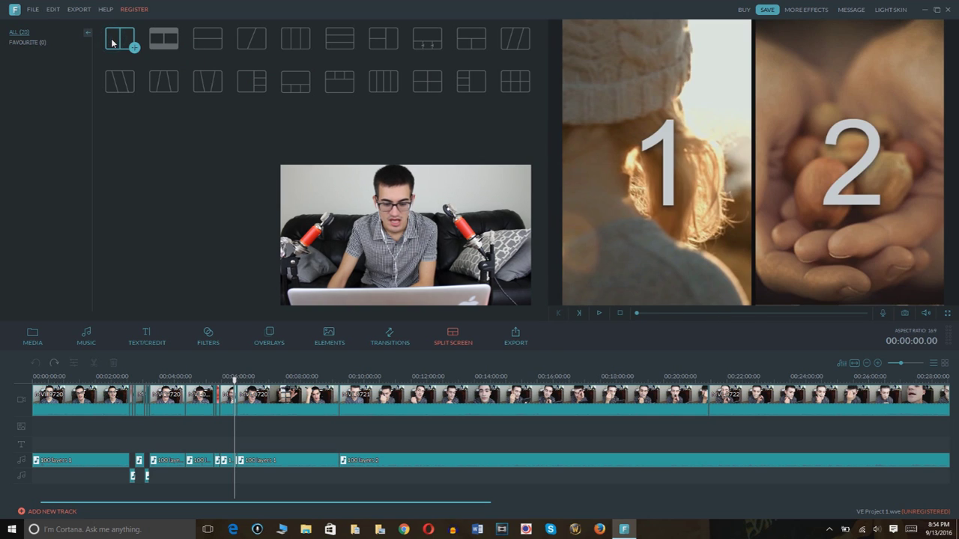
pyautogui.click(599, 313)
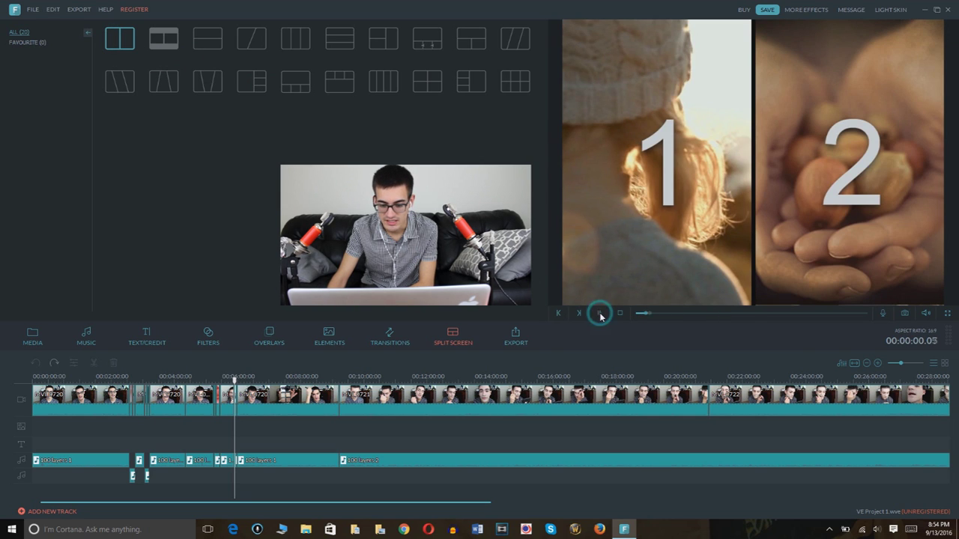
pyautogui.click(599, 313)
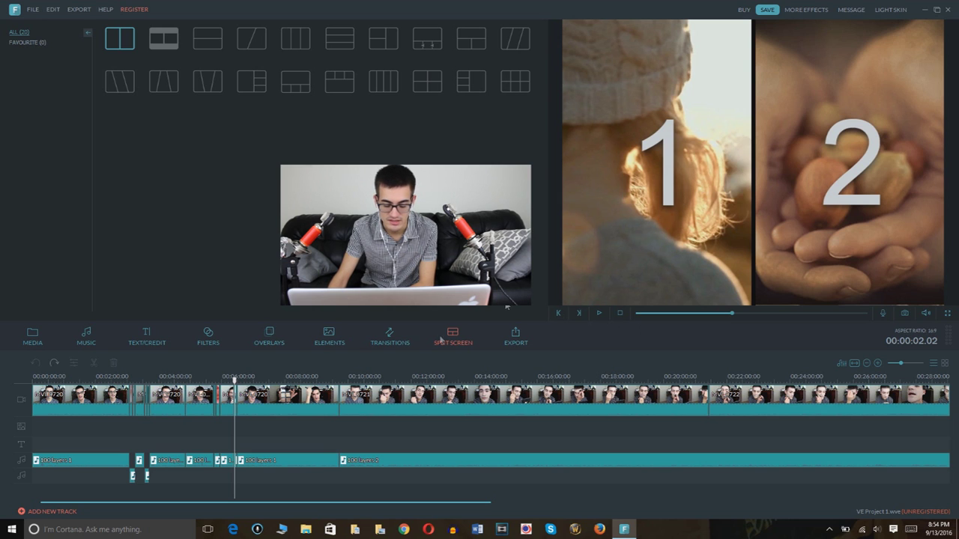
pyautogui.click(341, 82)
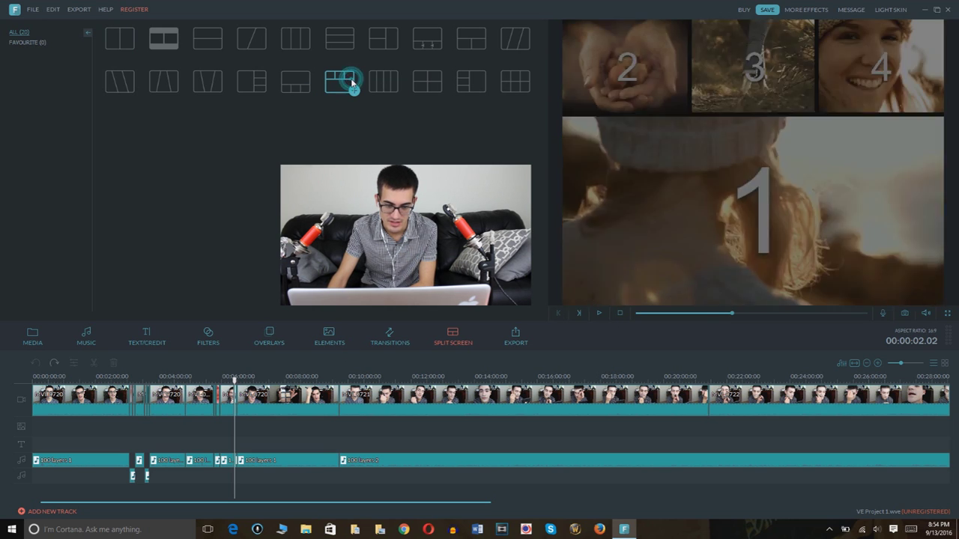
pyautogui.click(513, 82)
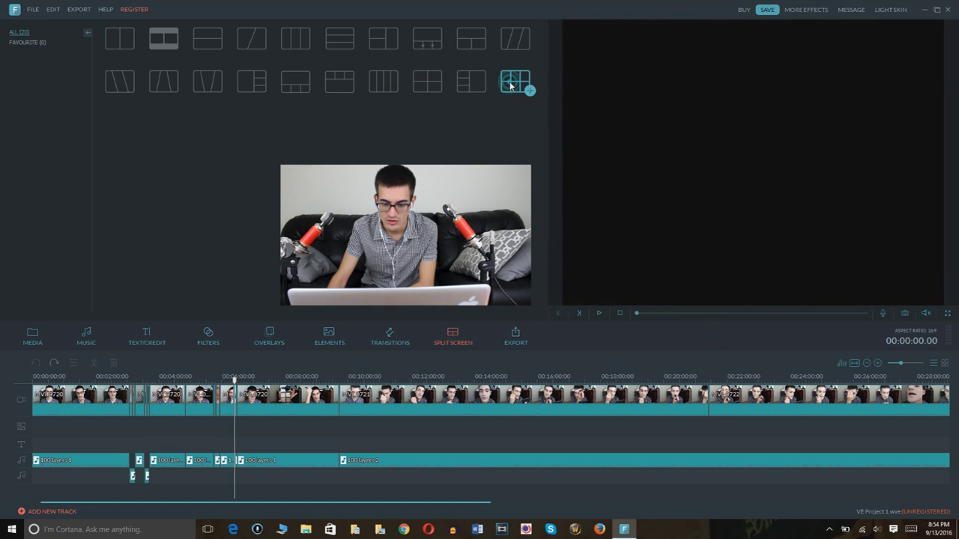
pyautogui.click(470, 41)
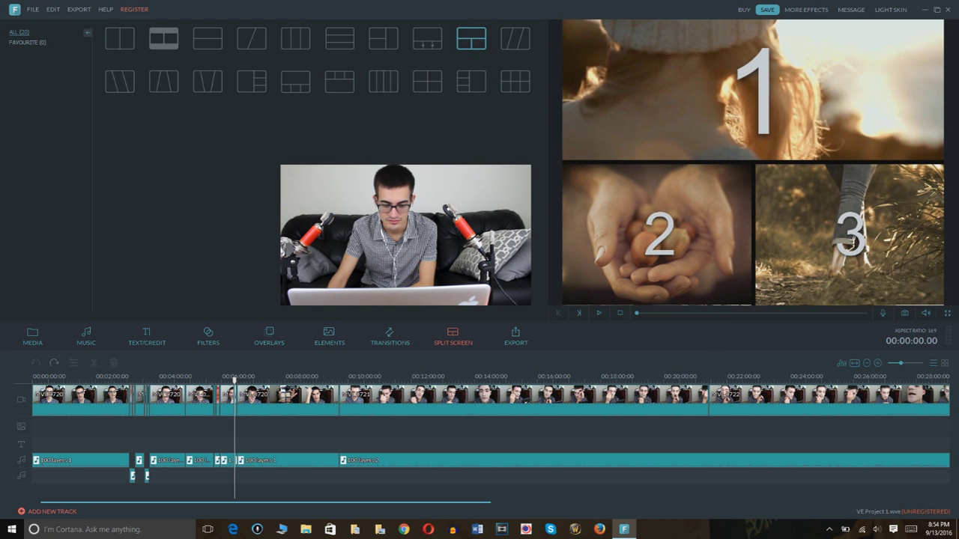
pyautogui.click(484, 44)
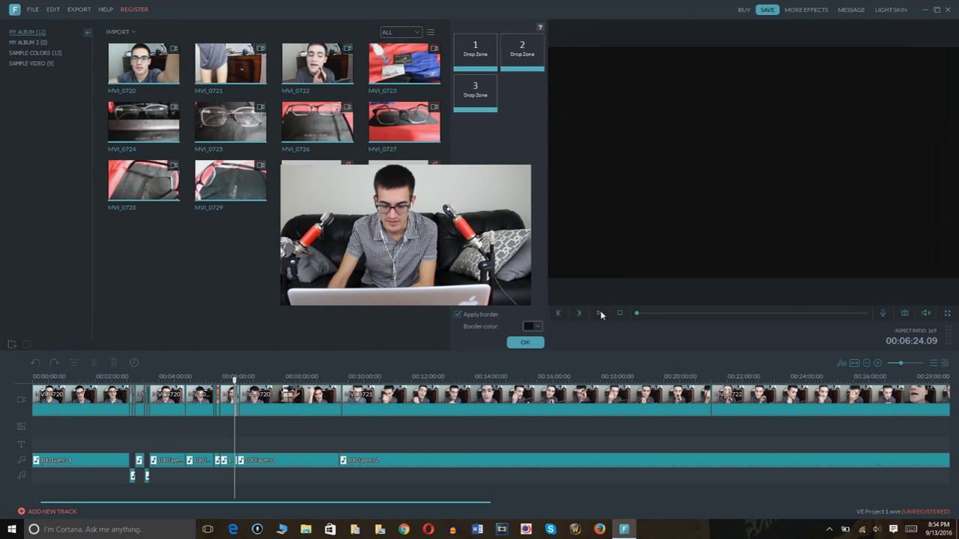
# Play the 3 Screen D template, undo it twice with Edit > Undo, and close the drop-zone panel
pyautogui.click(599, 312)
pyautogui.click(599, 313)
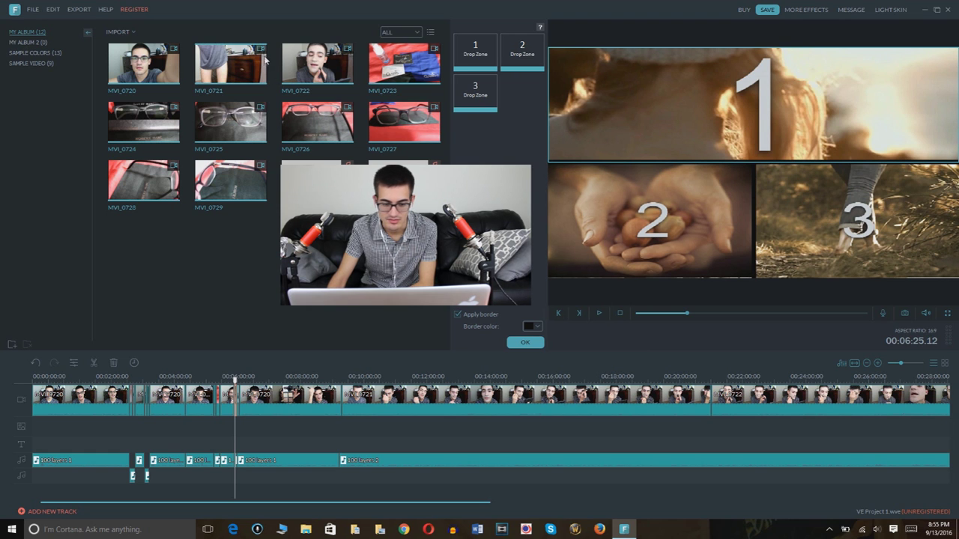
pyautogui.click(52, 9)
pyautogui.click(61, 21)
pyautogui.click(53, 9)
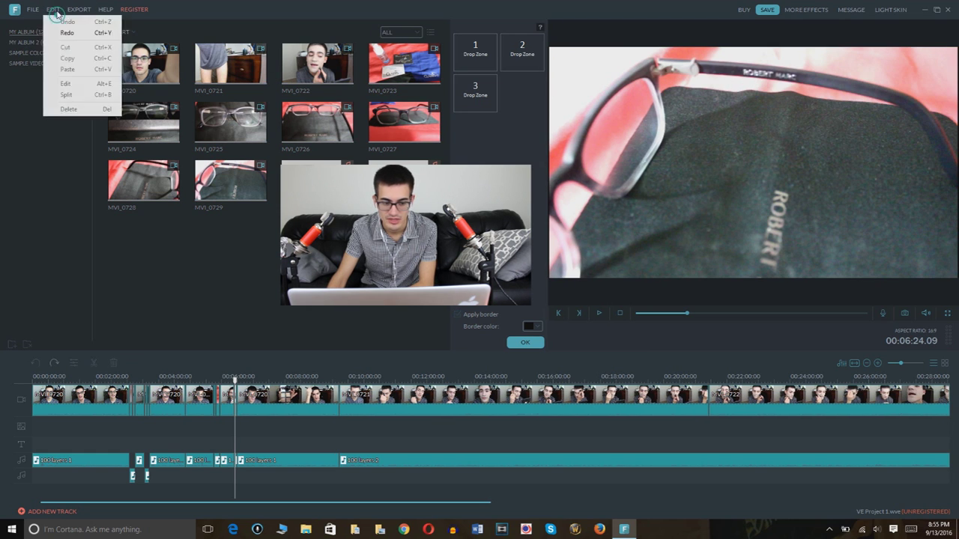
pyautogui.click(62, 21)
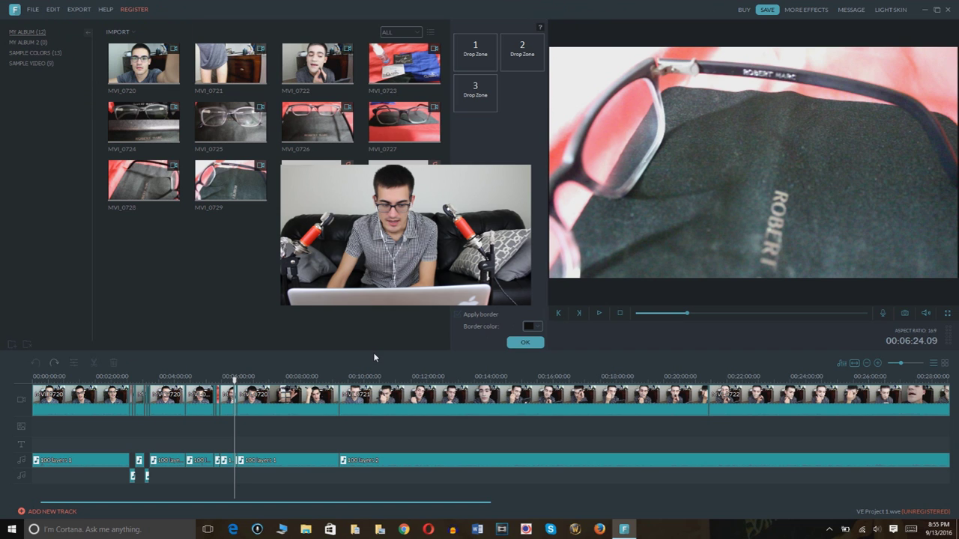
pyautogui.click(524, 342)
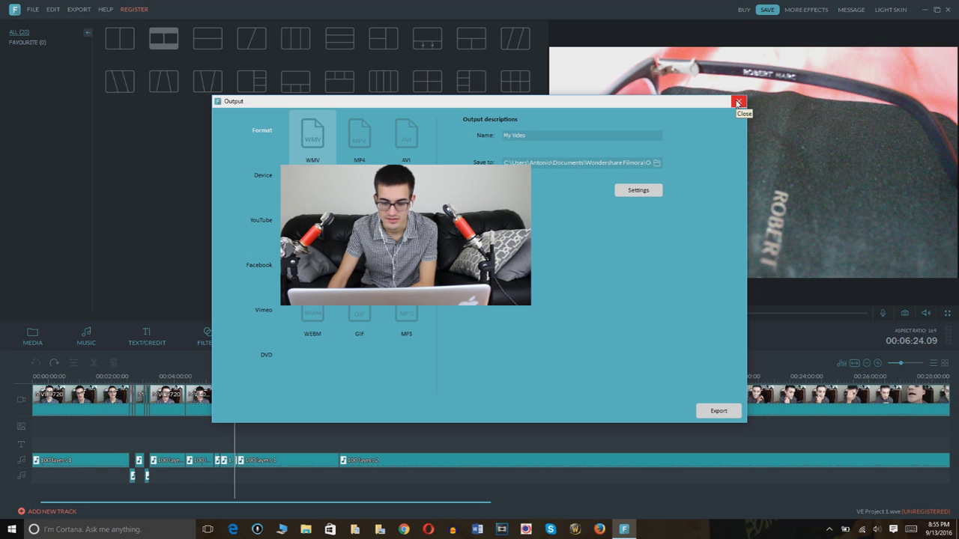
pyautogui.click(738, 103)
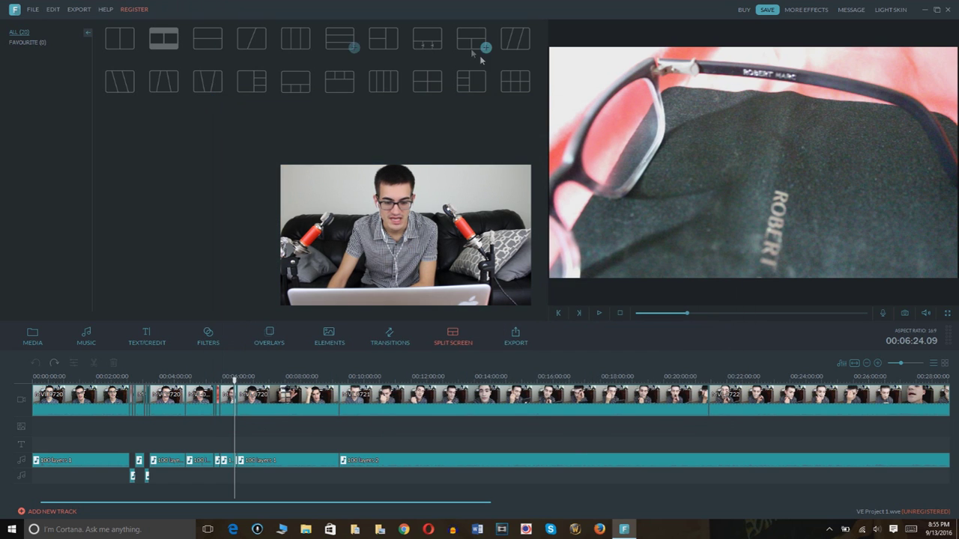
pyautogui.click(509, 341)
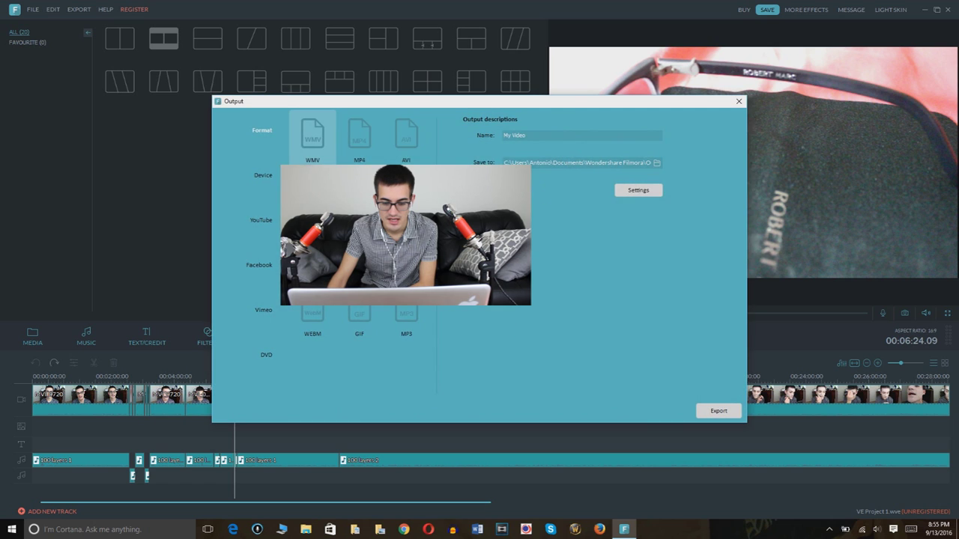
pyautogui.click(633, 189)
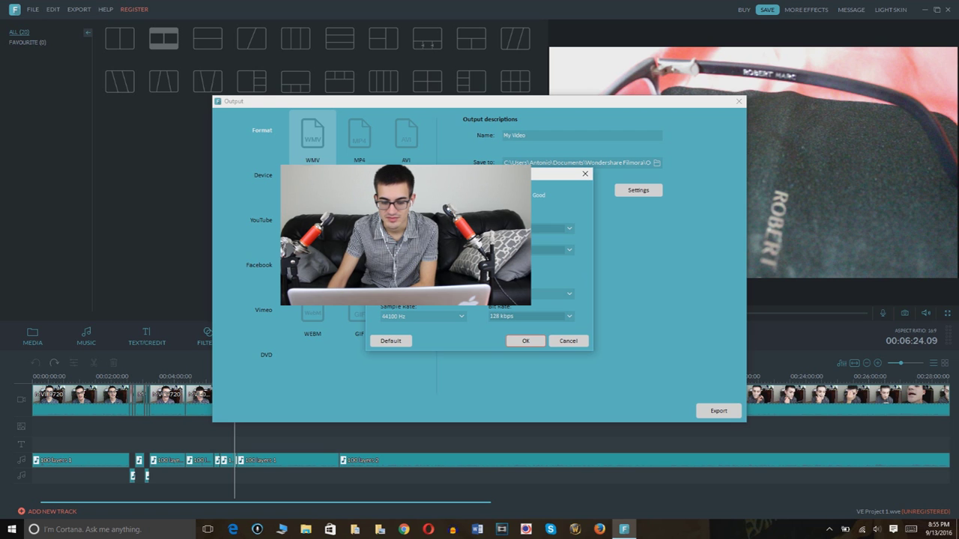
pyautogui.click(569, 341)
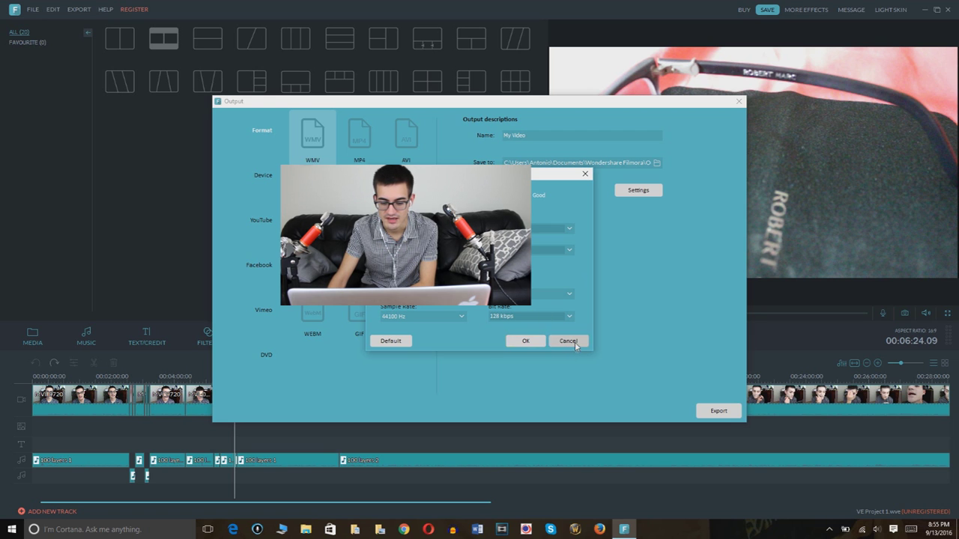
pyautogui.click(738, 101)
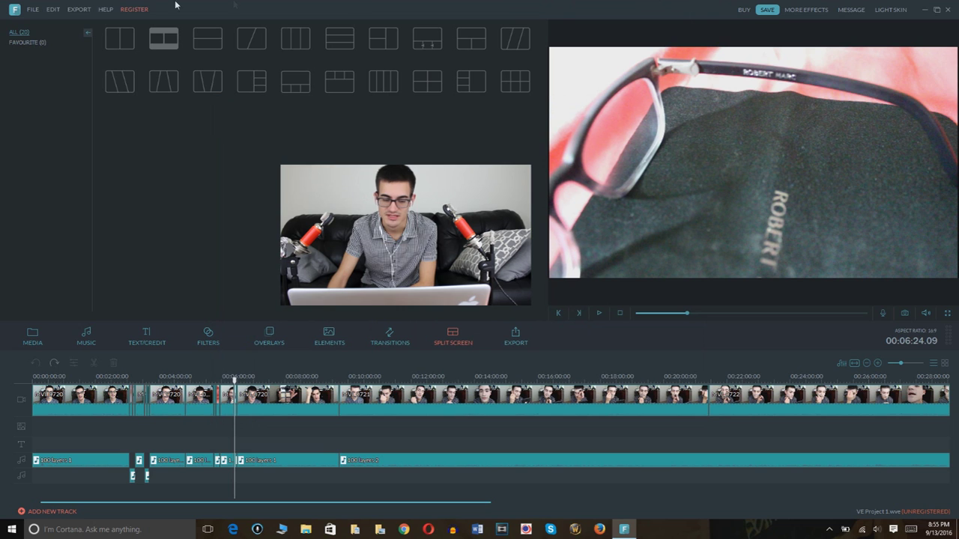
# Show My Album's media, zoom the timeline out and back to fit, and open then close the Audio Mixer
pyautogui.click(105, 10)
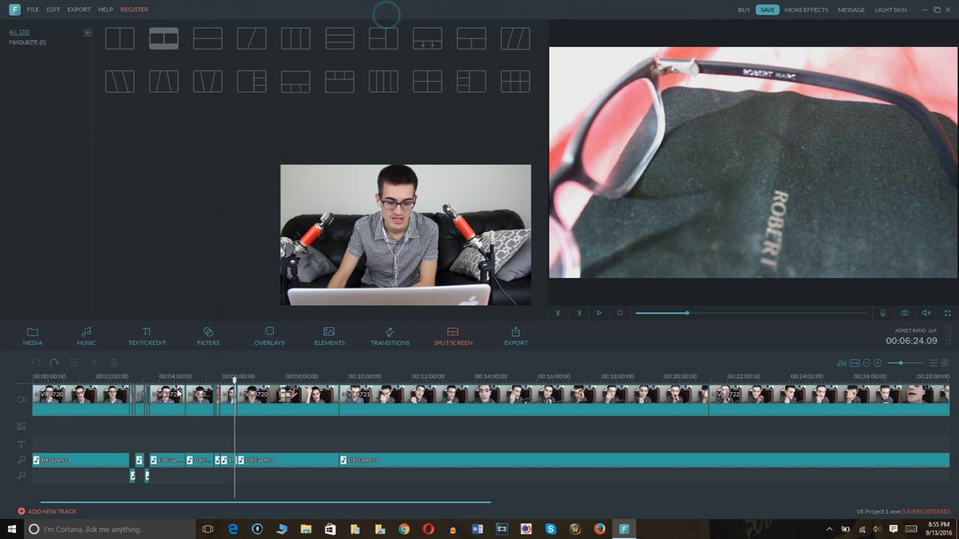
pyautogui.click(32, 336)
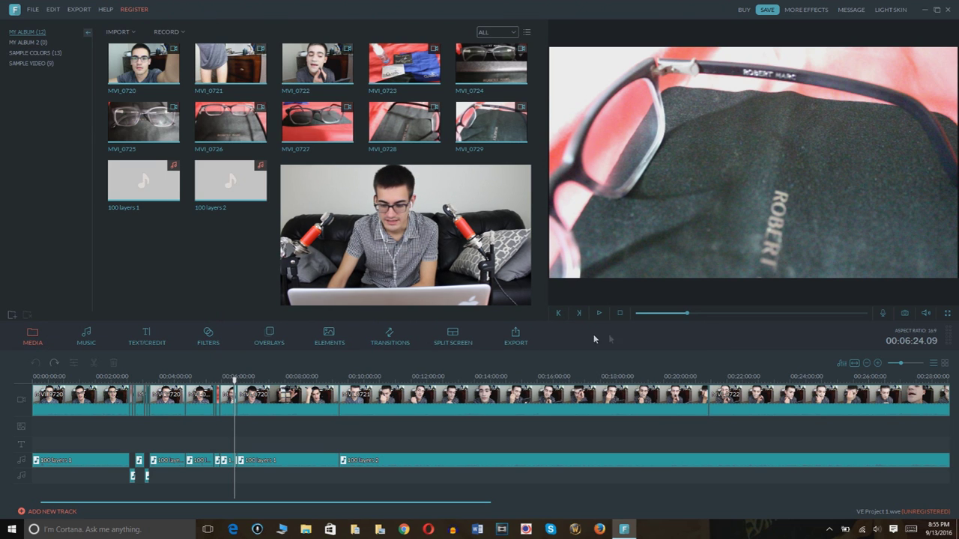
pyautogui.click(856, 366)
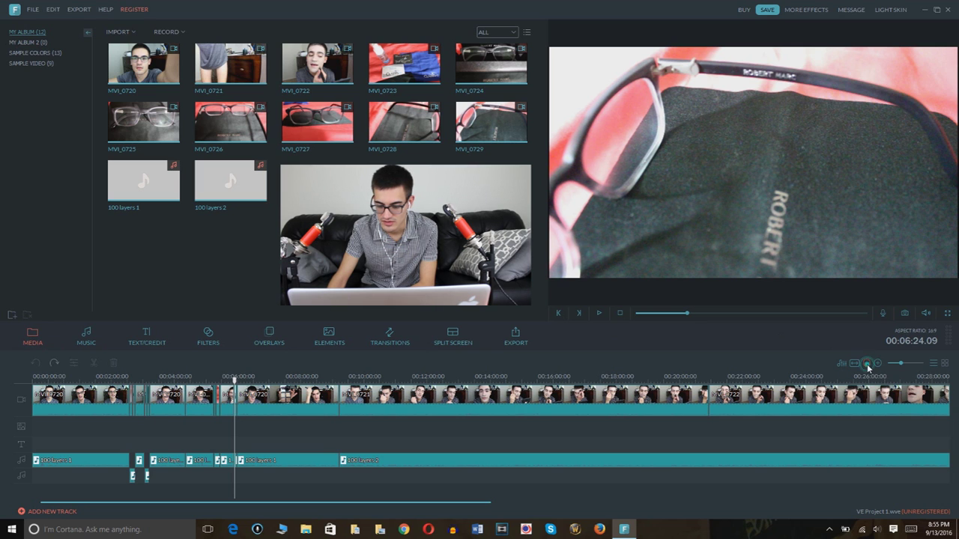
pyautogui.moveTo(902, 364); pyautogui.dragTo(899, 363)
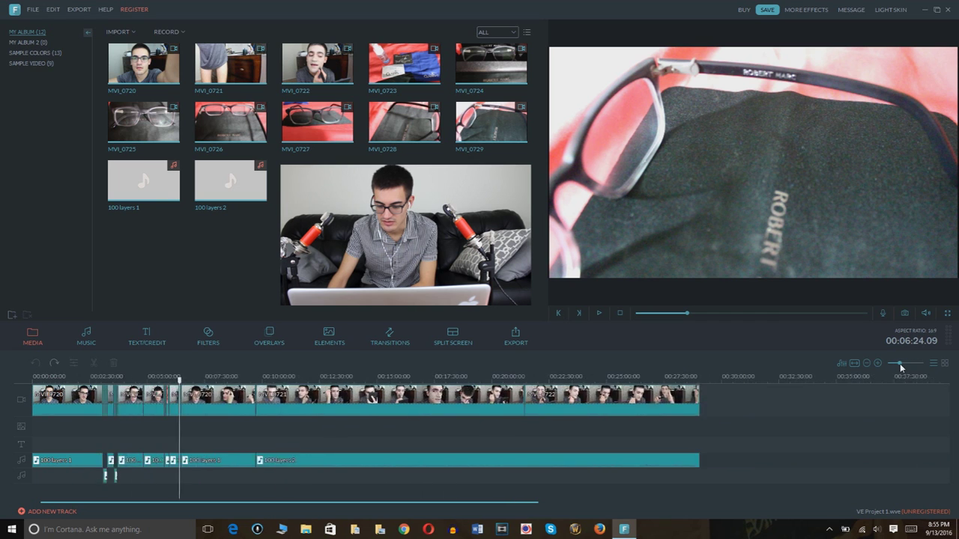
pyautogui.click(856, 364)
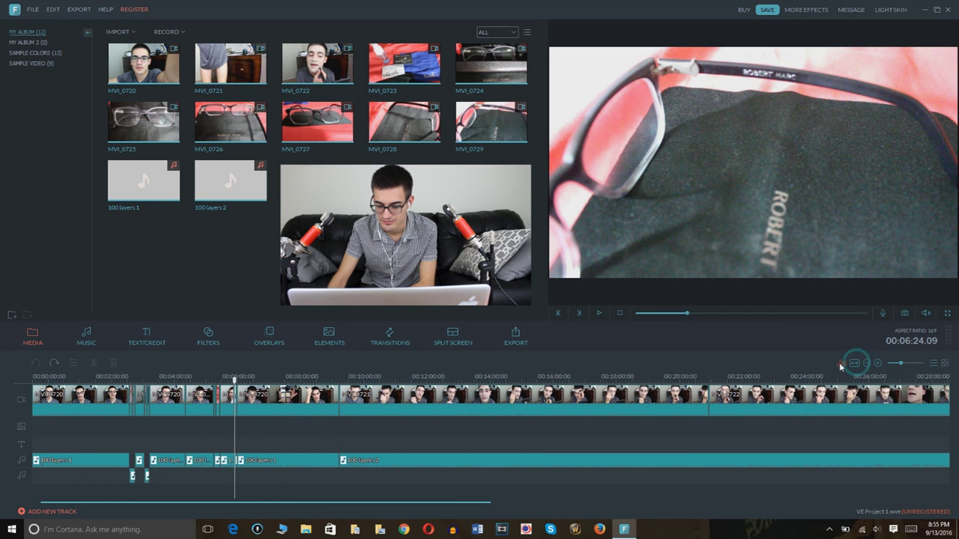
pyautogui.click(838, 362)
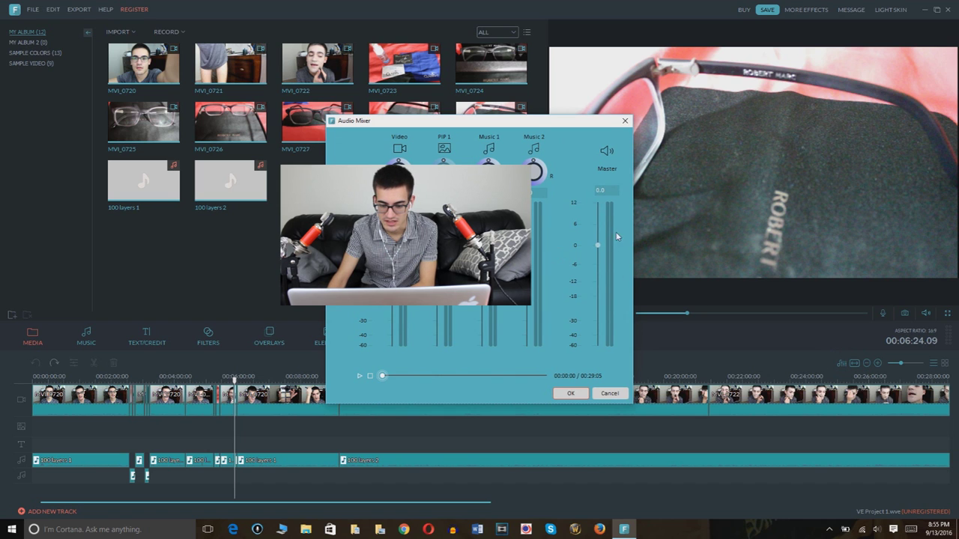
pyautogui.click(625, 121)
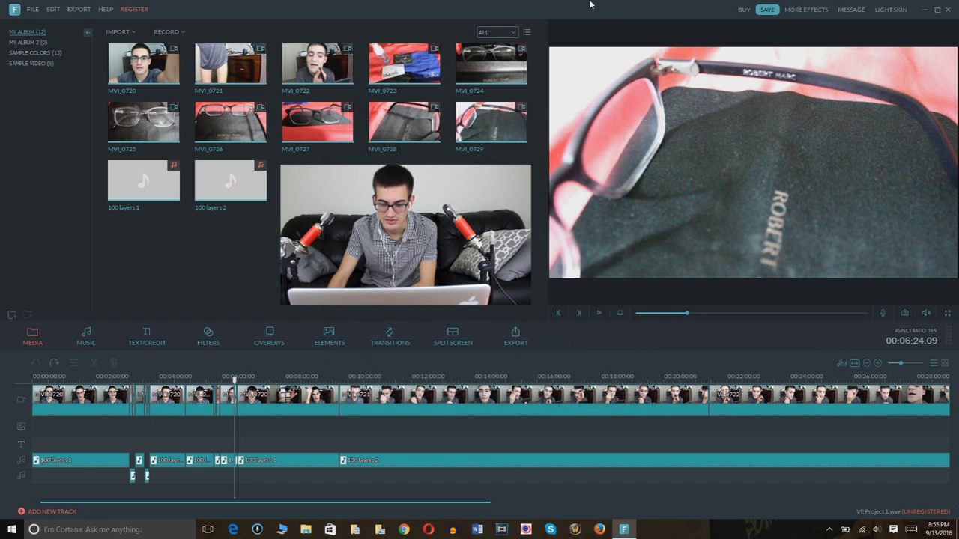
# Toggle Storyboard View on and back off, then cancel the Add New Track dialog
pyautogui.click(945, 364)
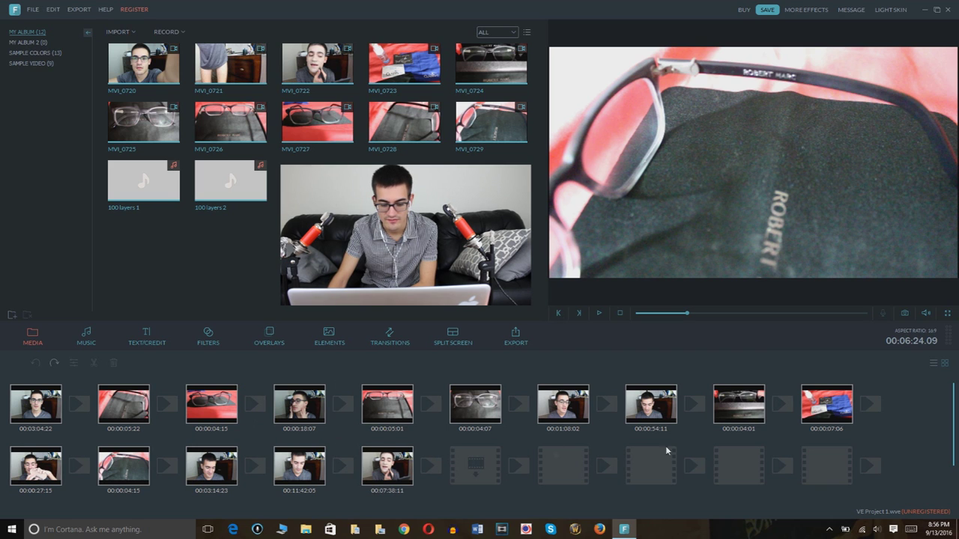
pyautogui.click(933, 363)
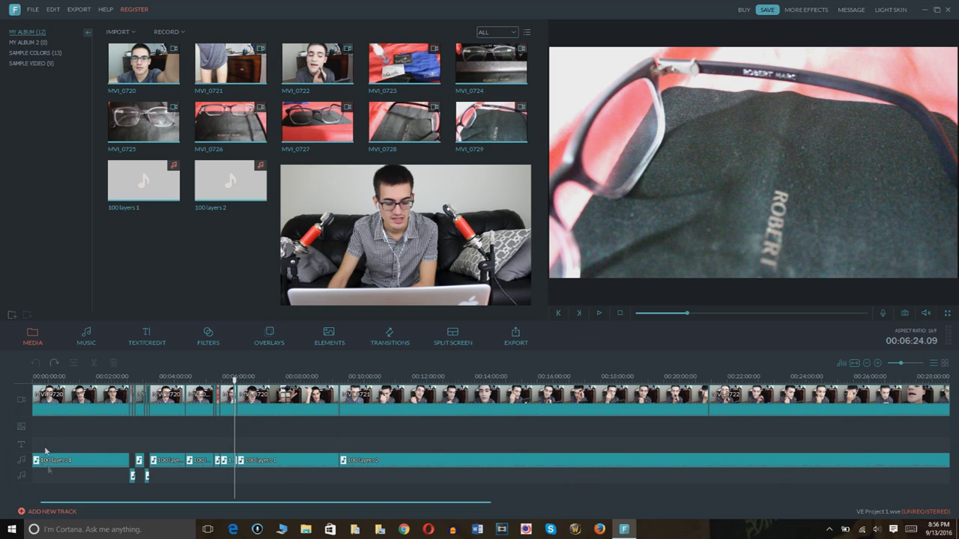
pyautogui.click(22, 513)
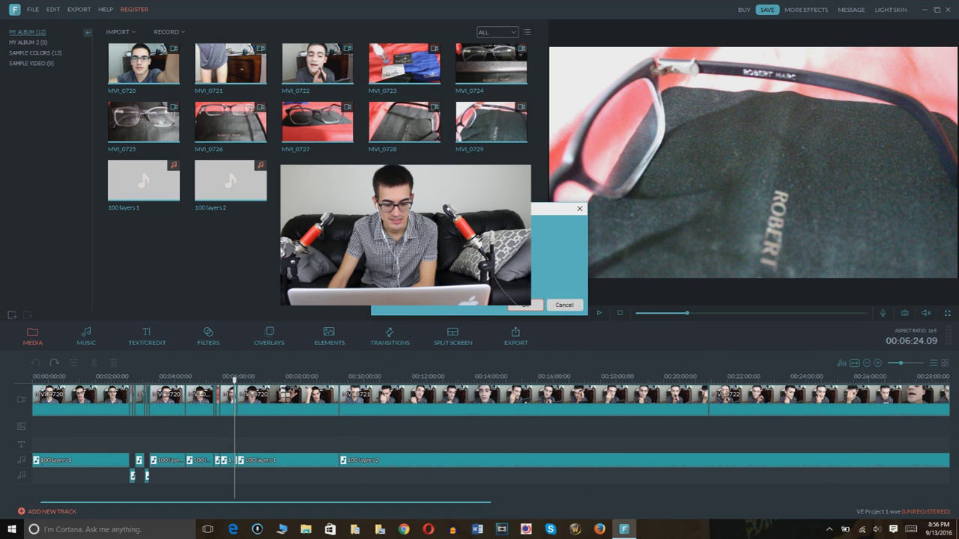
pyautogui.click(564, 305)
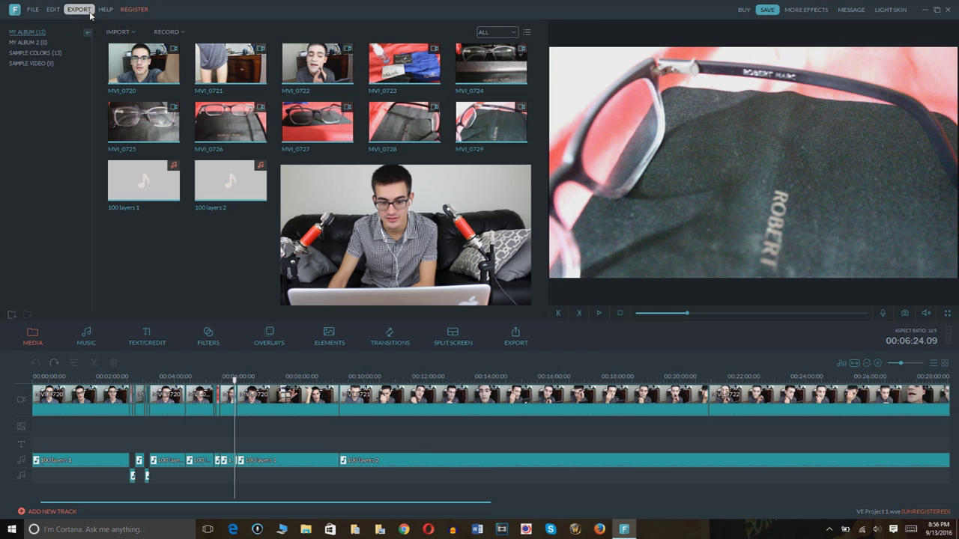
# Open the Filmora Effects Store in Edge, scroll to the footer and back, then close it
pyautogui.click(818, 15)
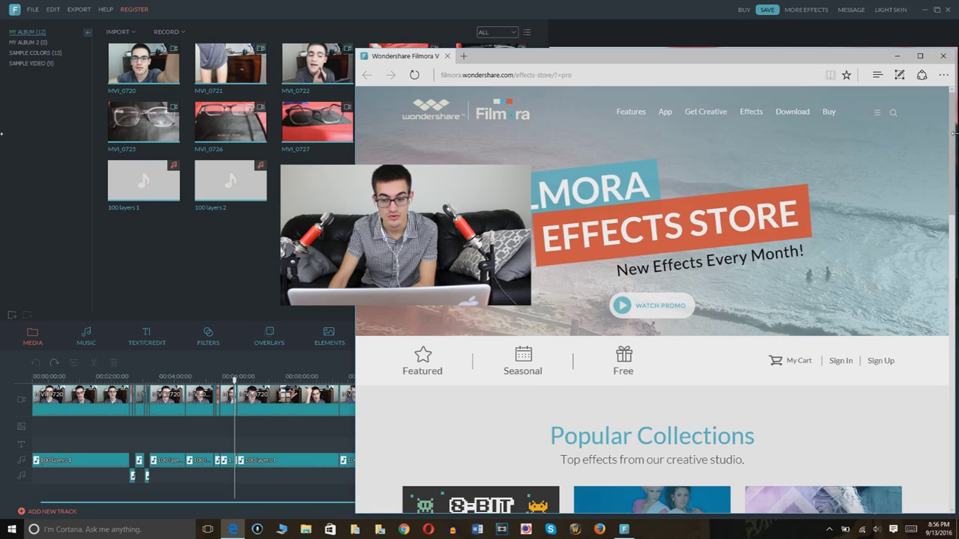
pyautogui.scroll(-5, 940, 309)
pyautogui.scroll(-5, 940, 309)
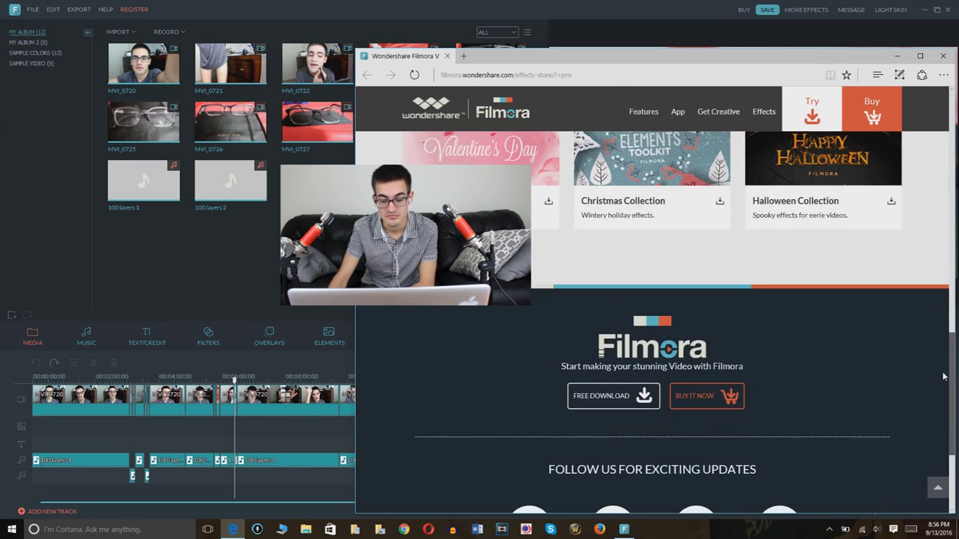
pyautogui.scroll(10, 939, 285)
pyautogui.scroll(4, 937, 209)
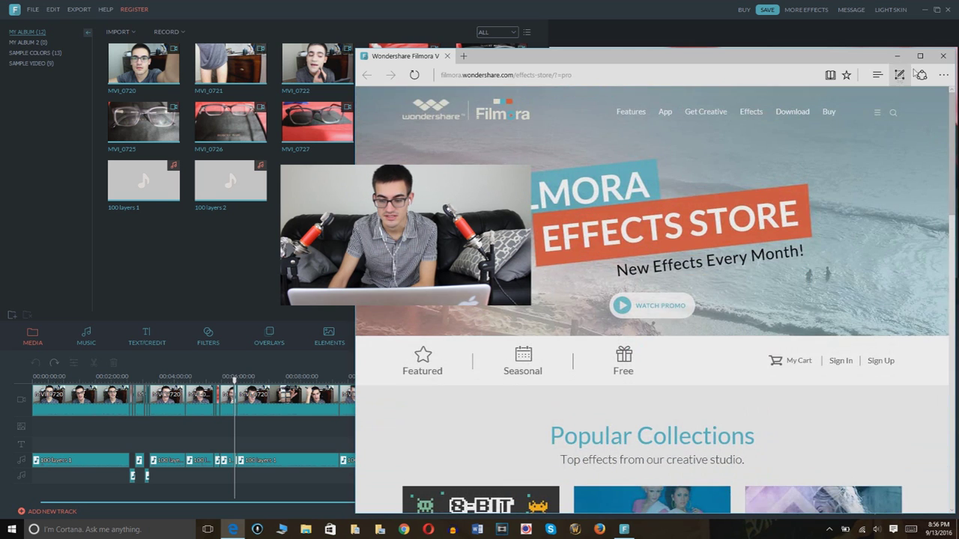
pyautogui.click(943, 55)
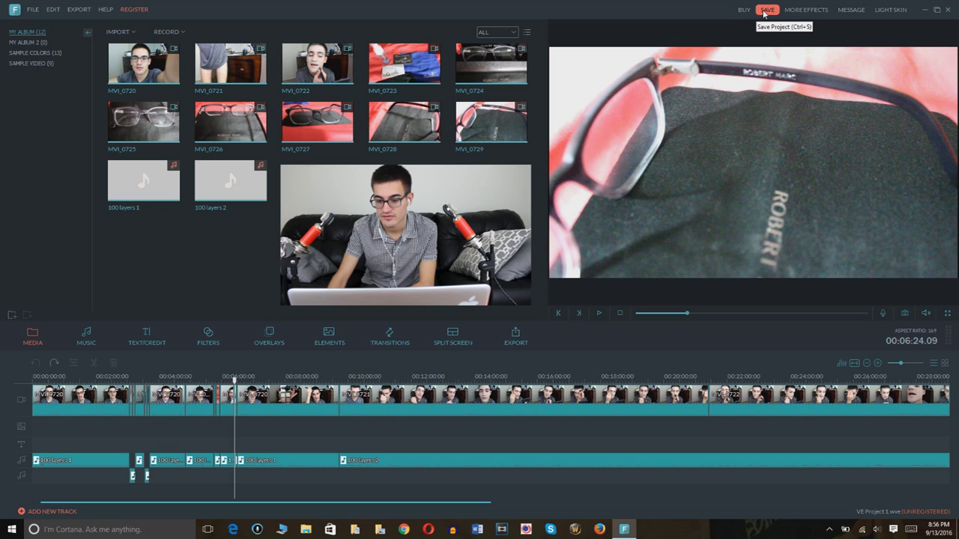
# Save the project, check the File menu and Message Center, and toggle Light Skin back to Dark Skin
pyautogui.click(766, 10)
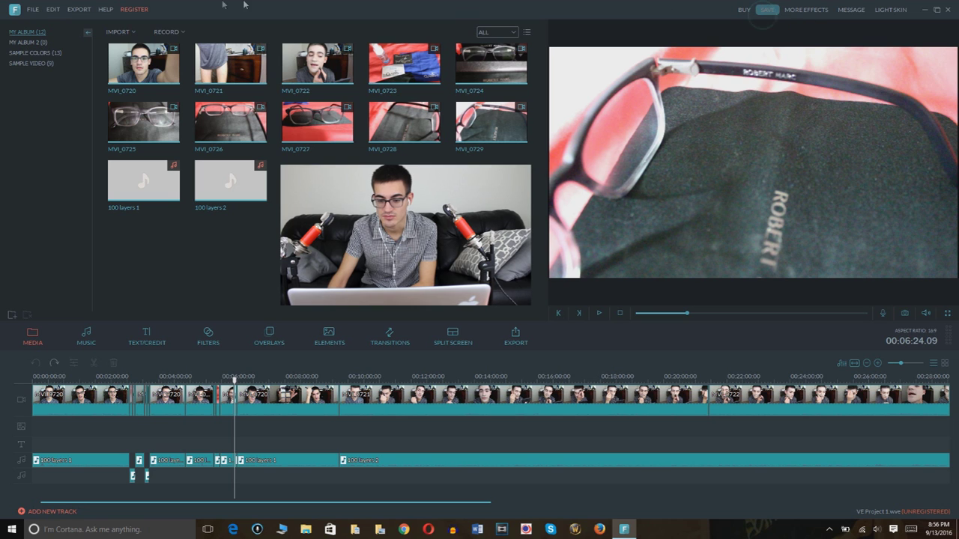
pyautogui.click(33, 9)
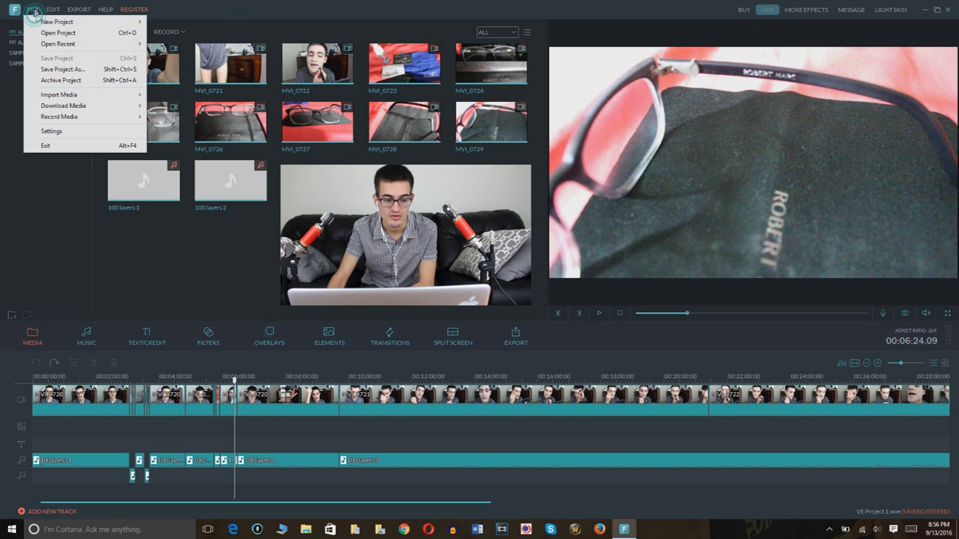
pyautogui.click(406, 6)
pyautogui.click(850, 9)
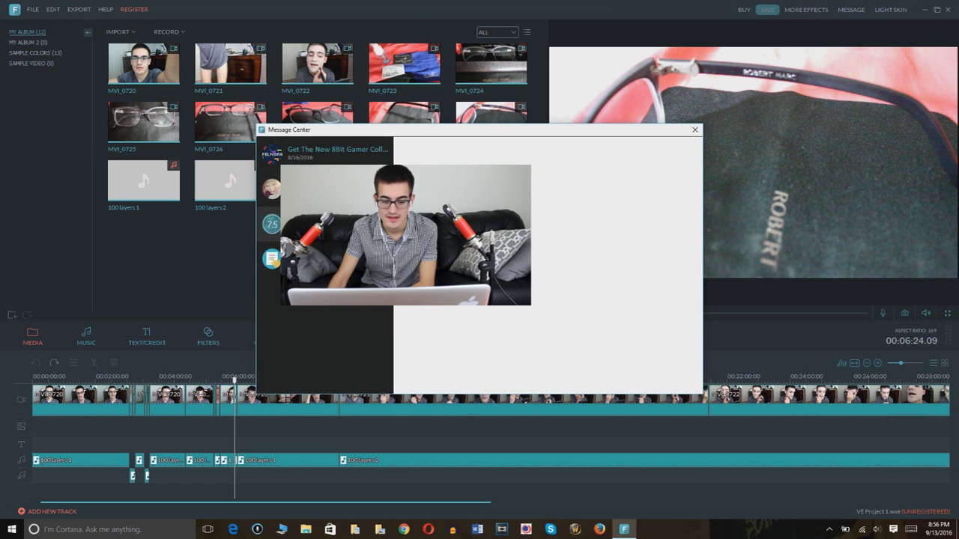
pyautogui.click(694, 129)
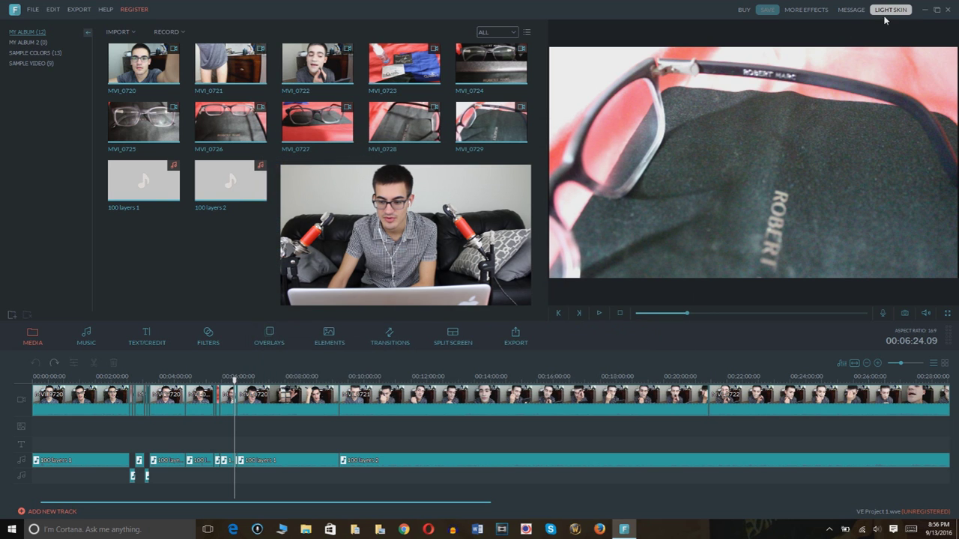
pyautogui.click(888, 10)
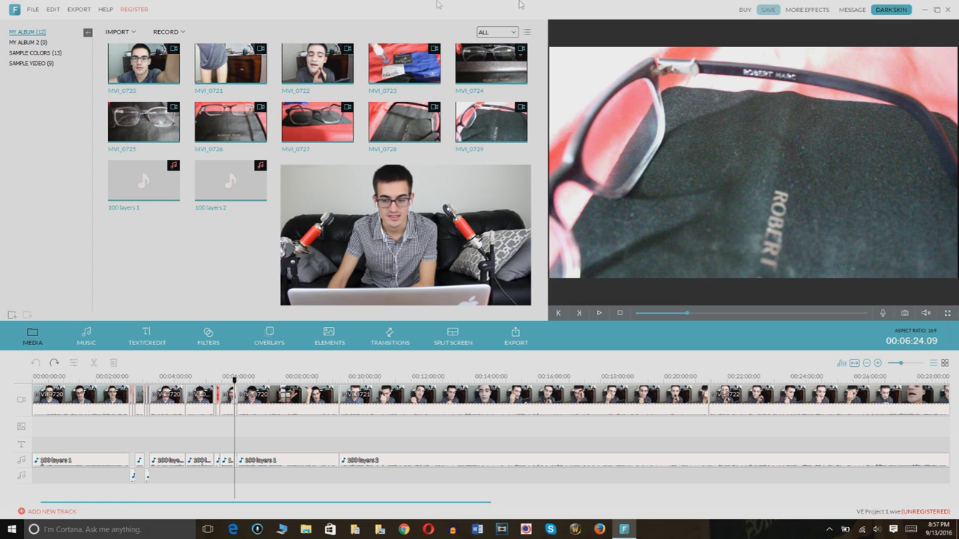
pyautogui.click(891, 10)
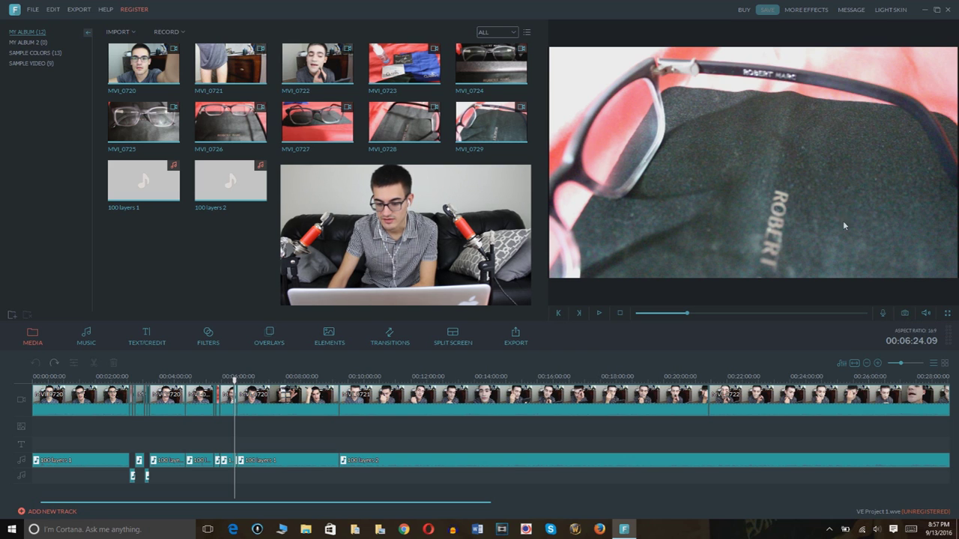
# Capture a Snapshot_1.png still of the glasses shot and raise the preview volume to maximum
pyautogui.click(904, 313)
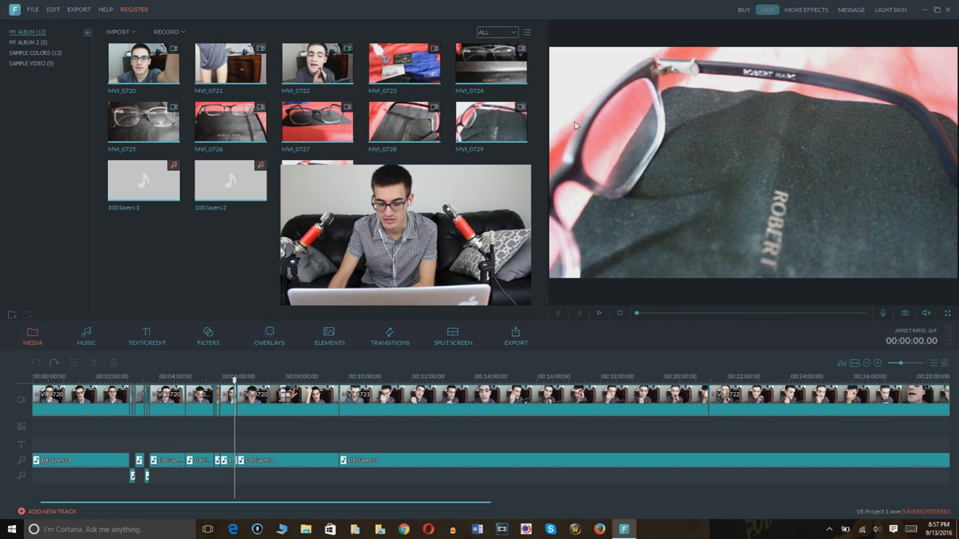
pyautogui.click(927, 315)
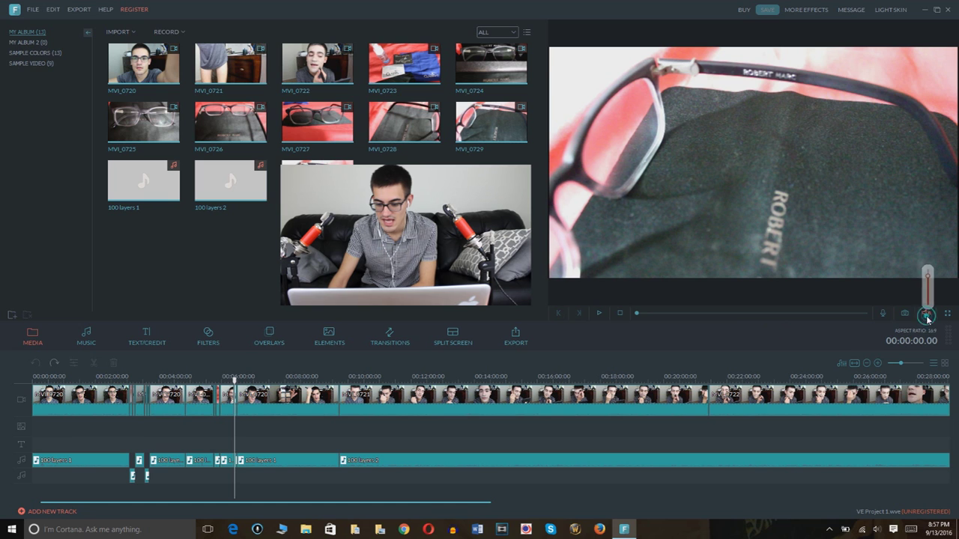
pyautogui.moveTo(928, 277); pyautogui.dragTo(927, 269)
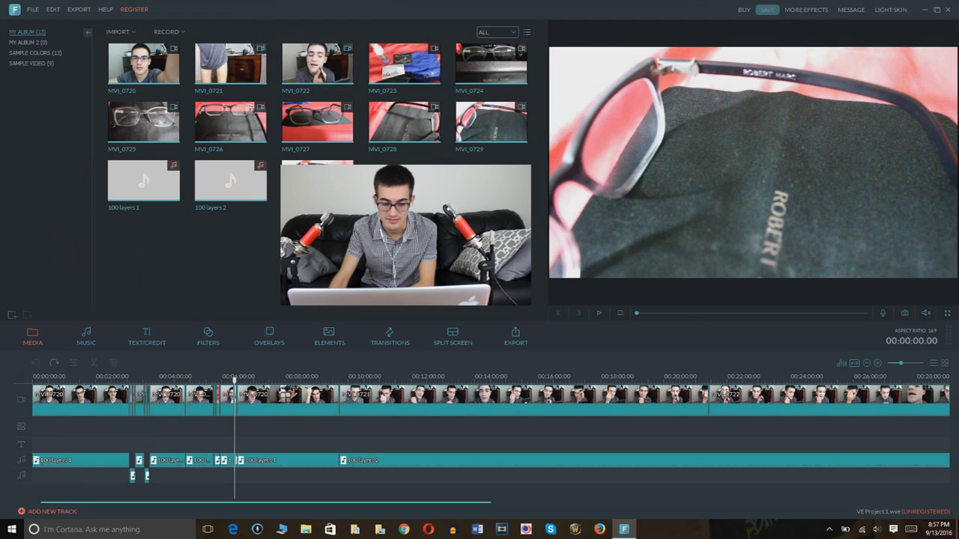
# Move the playhead later to the talking-head footage and briefly play then pause the preview
pyautogui.click(599, 313)
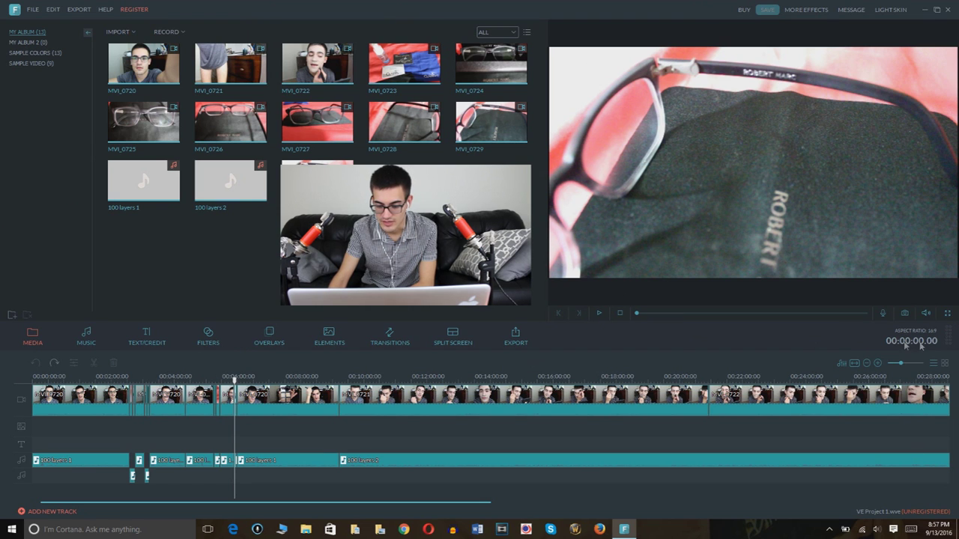
pyautogui.click(257, 392)
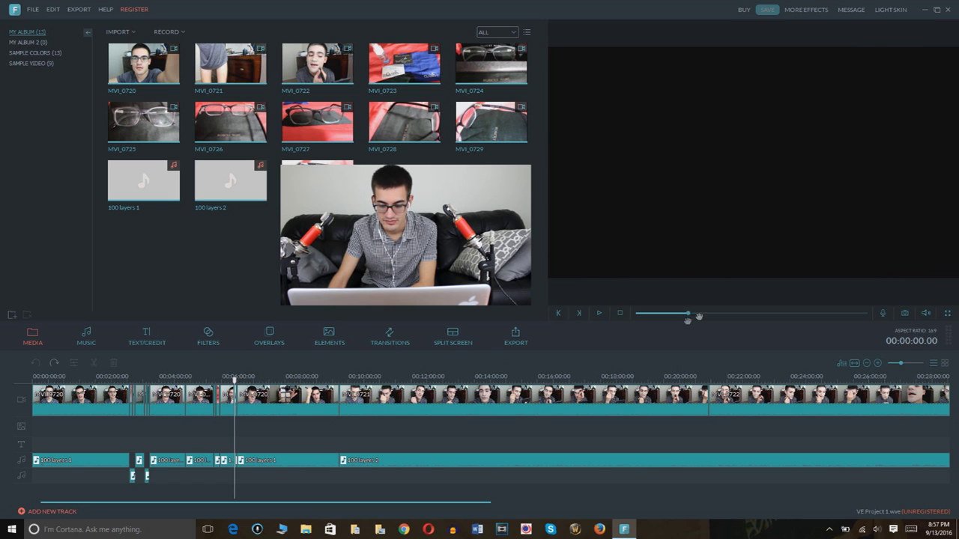
pyautogui.click(597, 312)
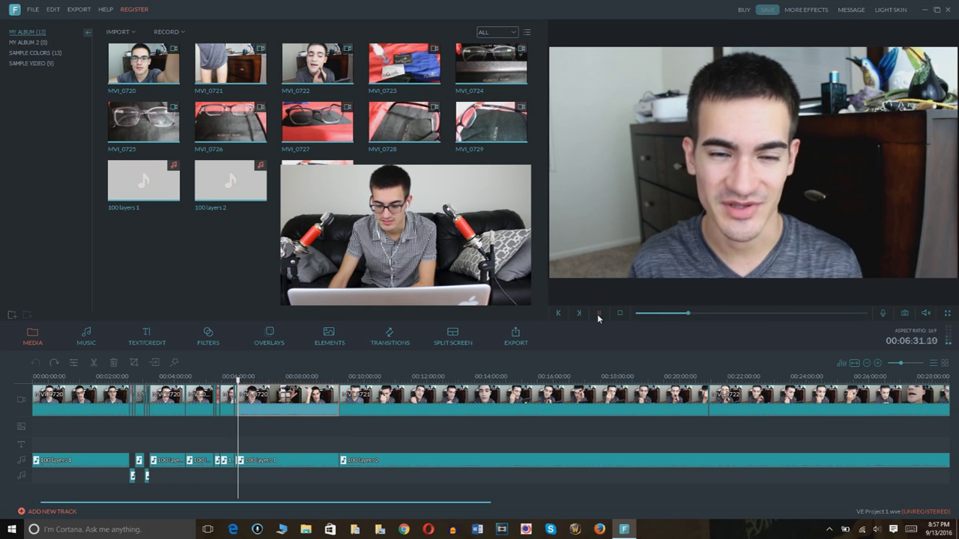
pyautogui.click(598, 313)
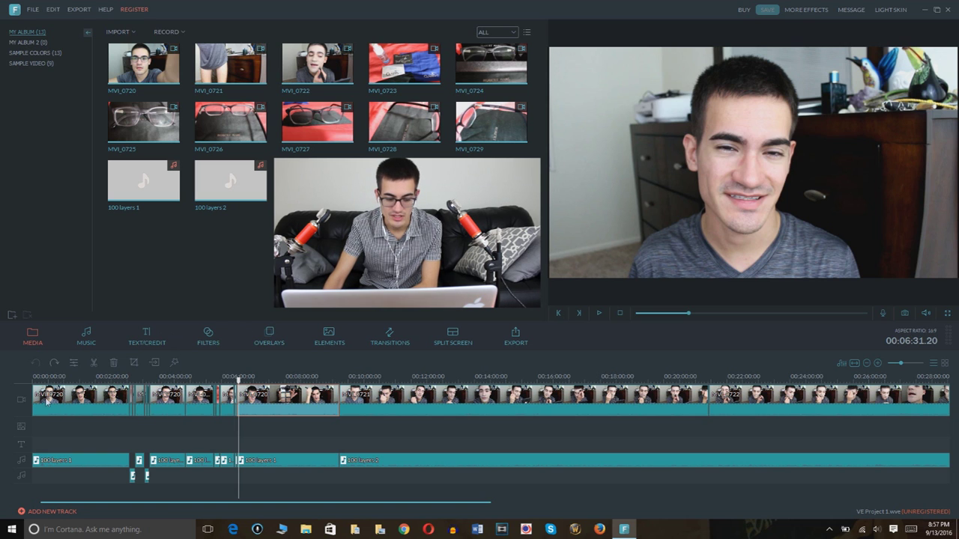
# Set the first clip's Saturation to 22 in its editing settings, leaving Auto enhance off
pyautogui.click(37, 401)
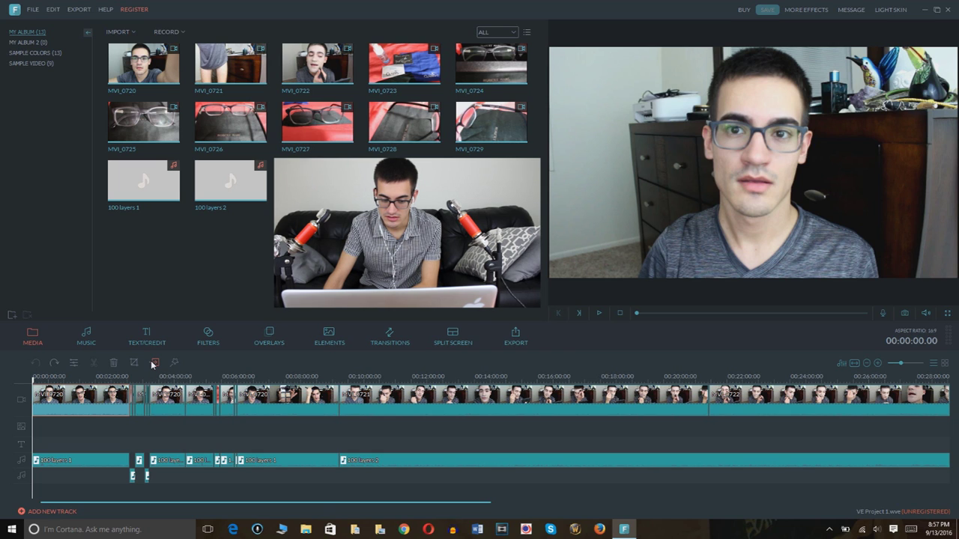
pyautogui.click(74, 364)
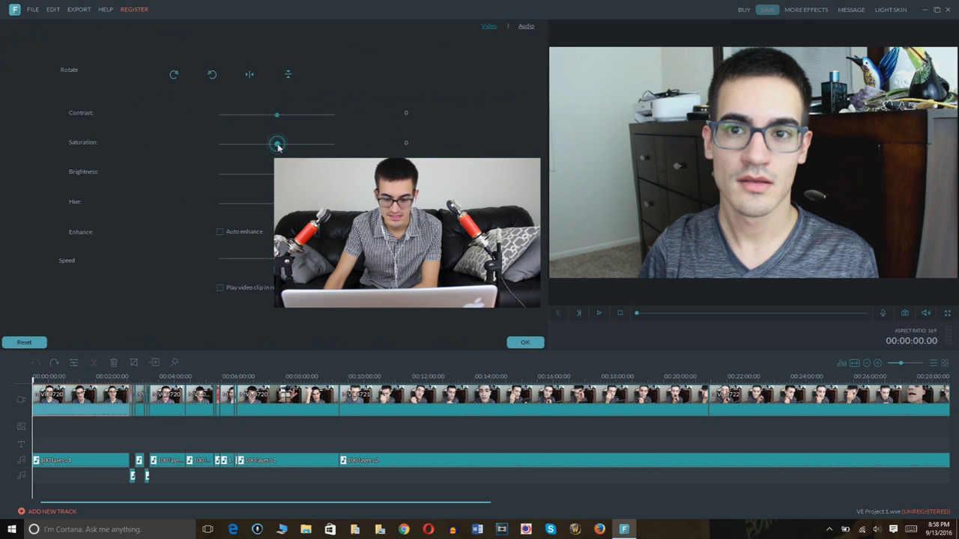
pyautogui.moveTo(274, 144)
pyautogui.mouseDown()
pyautogui.moveTo(345, 148)
pyautogui.moveTo(154, 155)
pyautogui.moveTo(290, 152)
pyautogui.mouseUp()
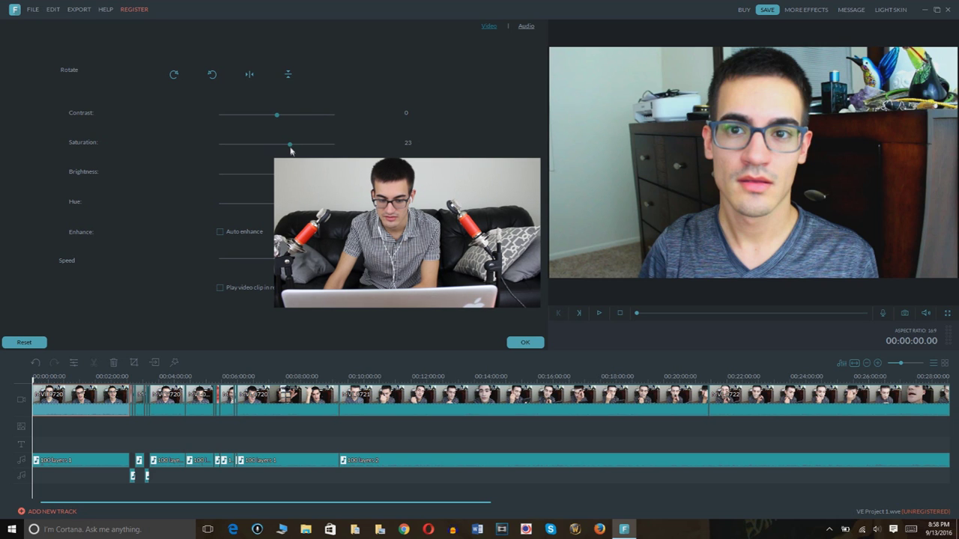
pyautogui.moveTo(291, 150); pyautogui.dragTo(277, 151)
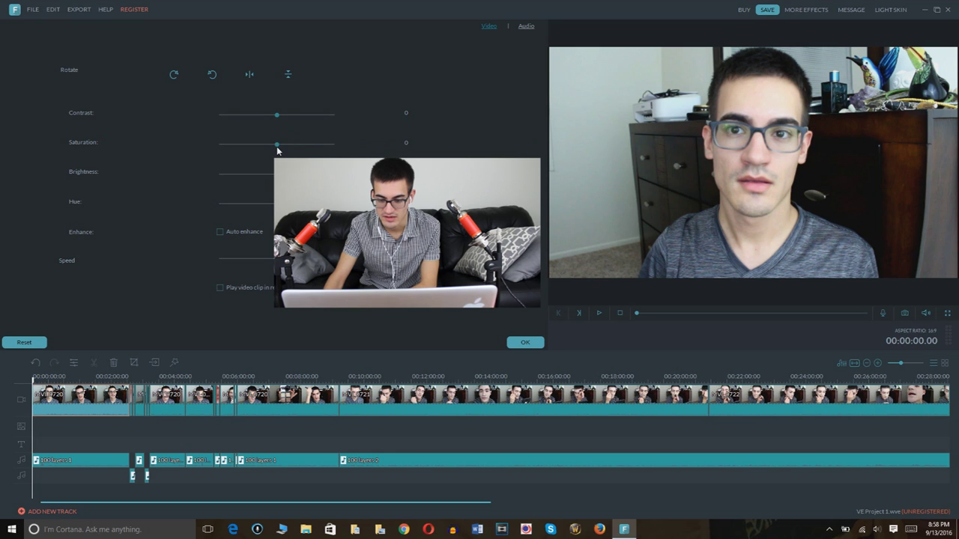
pyautogui.moveTo(276, 150); pyautogui.dragTo(284, 150)
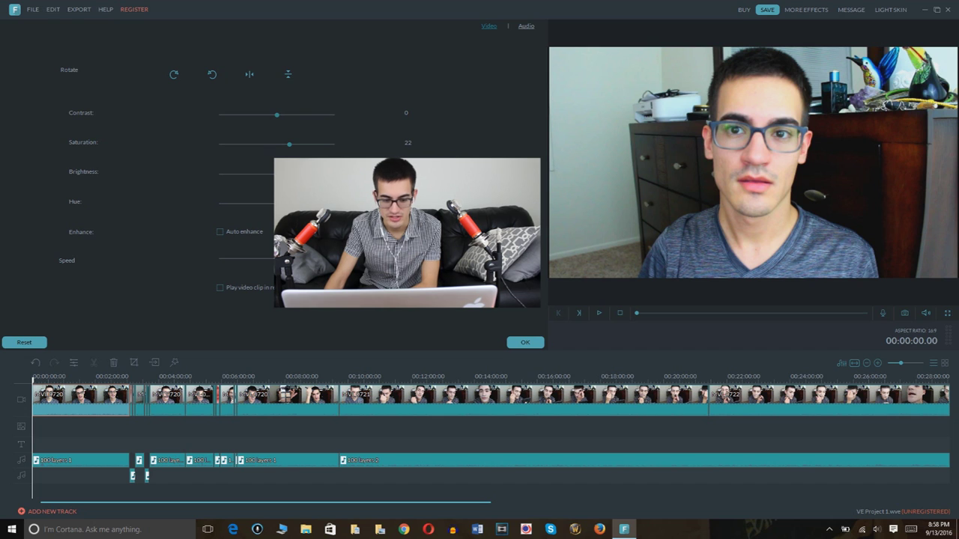
pyautogui.click(222, 234)
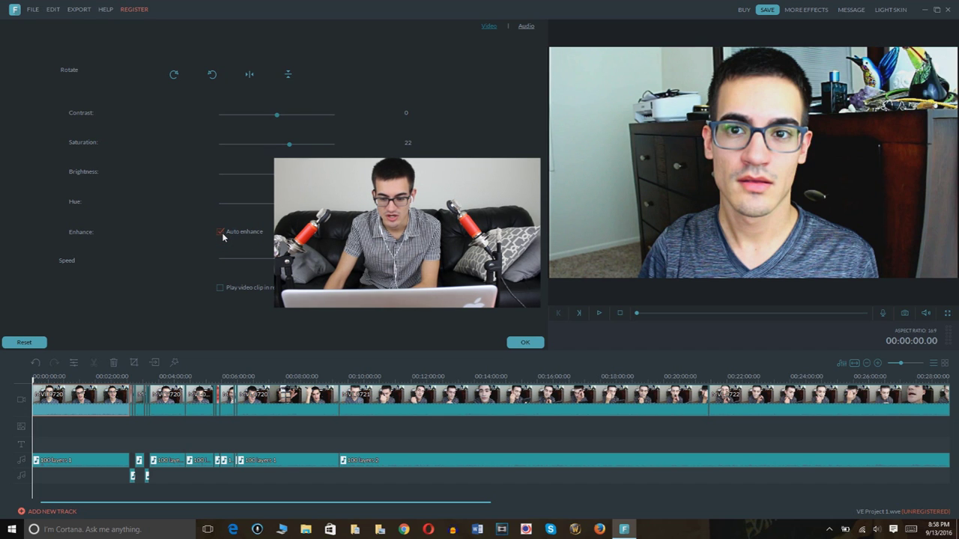
pyautogui.click(221, 233)
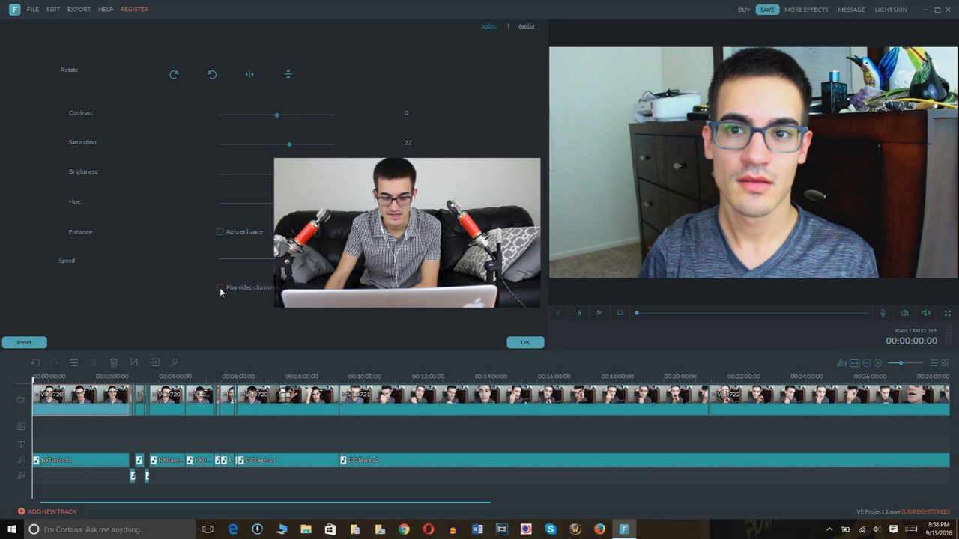
# Preview vertical and horizontal flips on the clip, ending with it back to normal
pyautogui.click(288, 74)
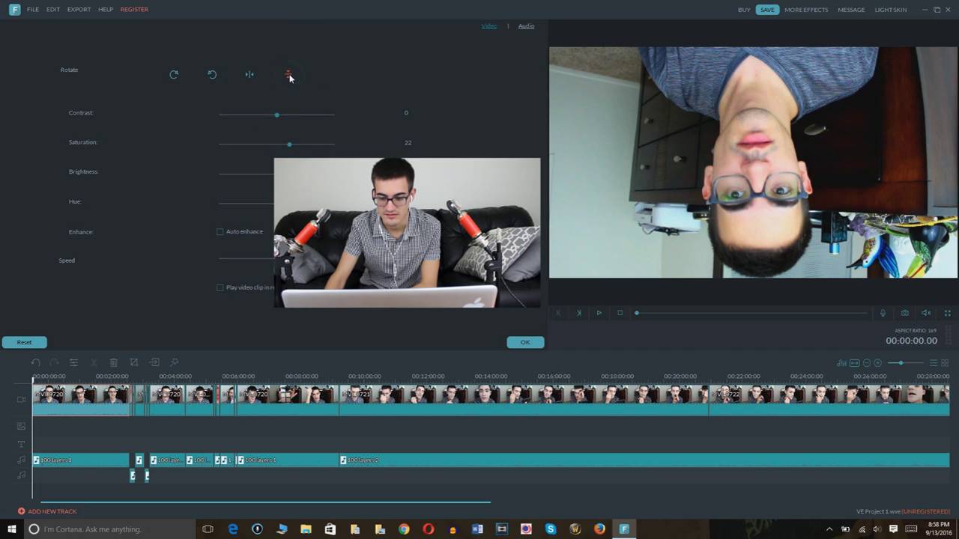
pyautogui.click(288, 75)
pyautogui.click(250, 75)
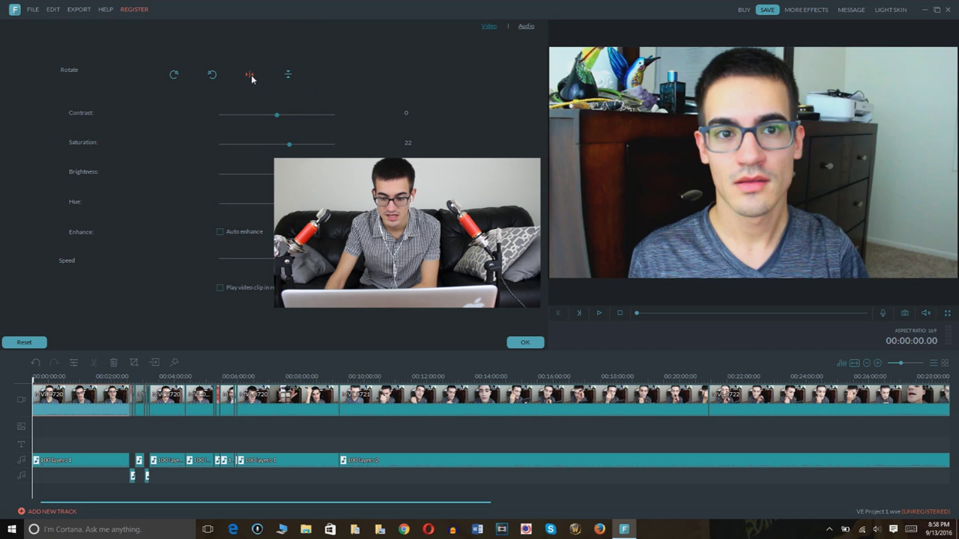
pyautogui.click(250, 75)
pyautogui.click(250, 75)
pyautogui.click(251, 75)
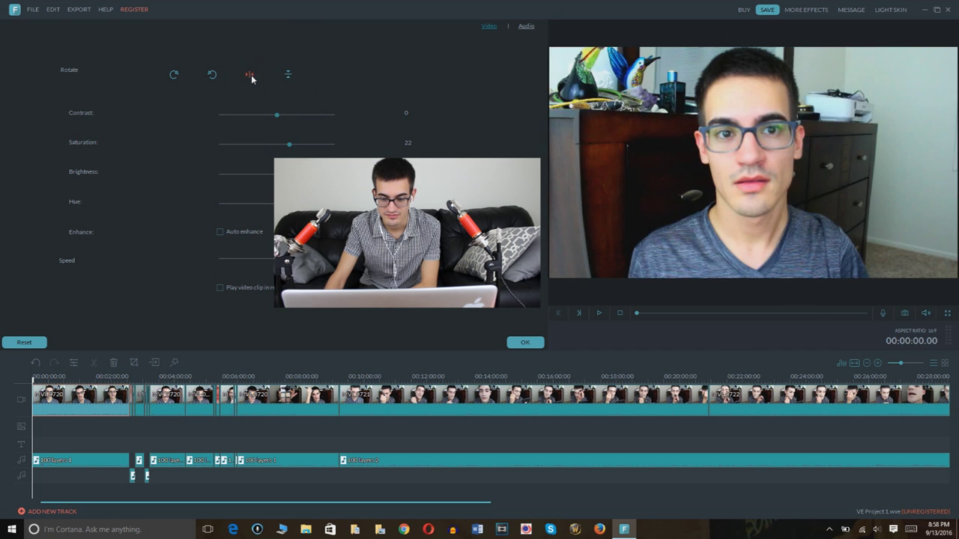
pyautogui.click(250, 74)
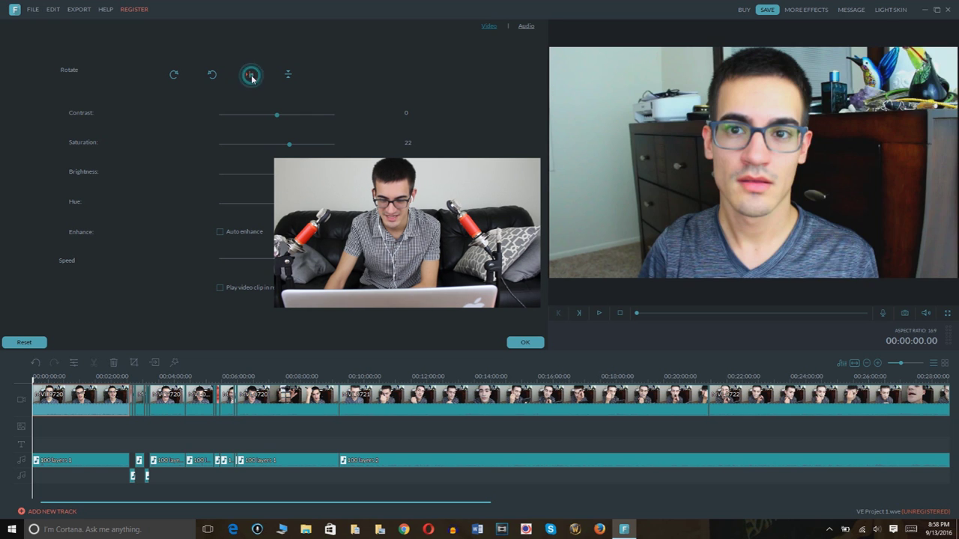
pyautogui.click(250, 75)
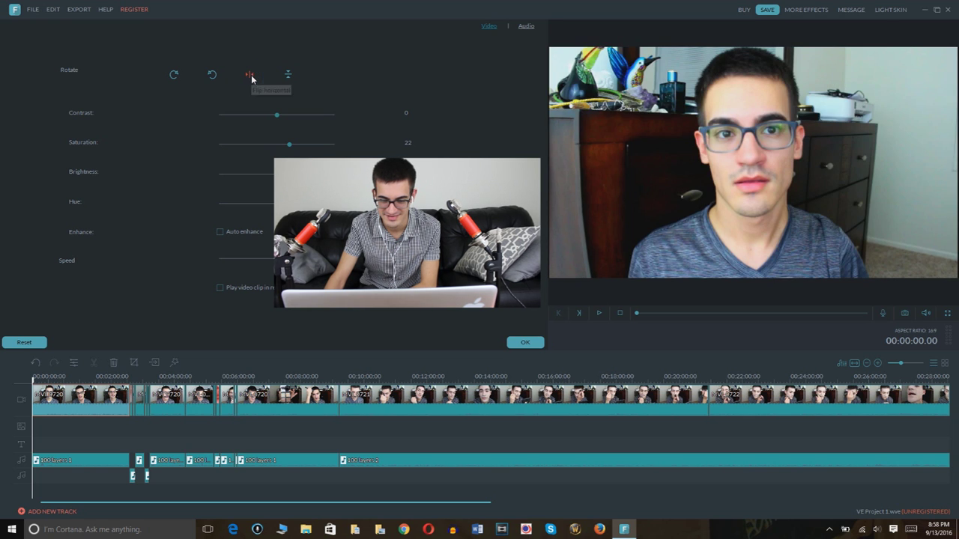
pyautogui.click(250, 75)
# Try clockwise and counter-clockwise quarter-turn rotations, return the clip upright and apply with OK
pyautogui.click(173, 74)
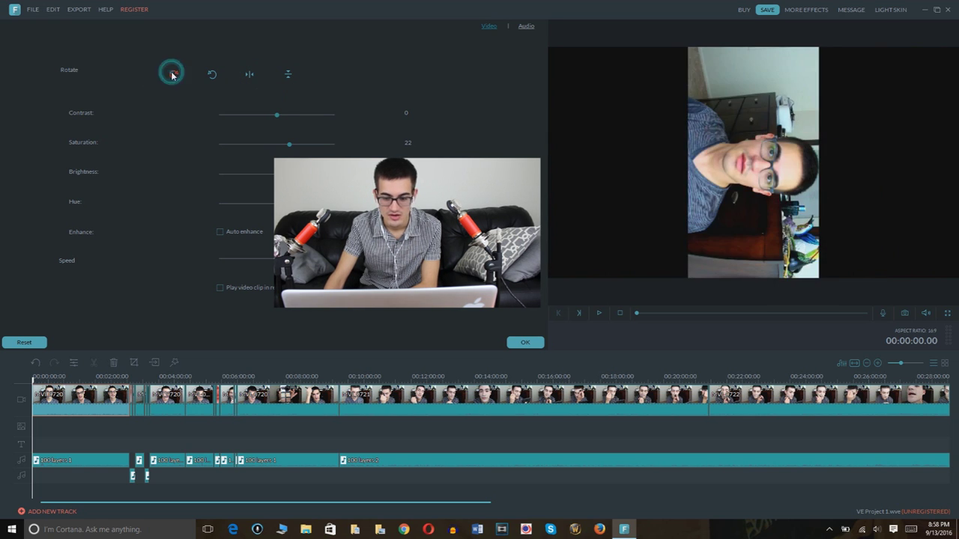
pyautogui.click(173, 74)
pyautogui.click(173, 75)
pyautogui.click(173, 75)
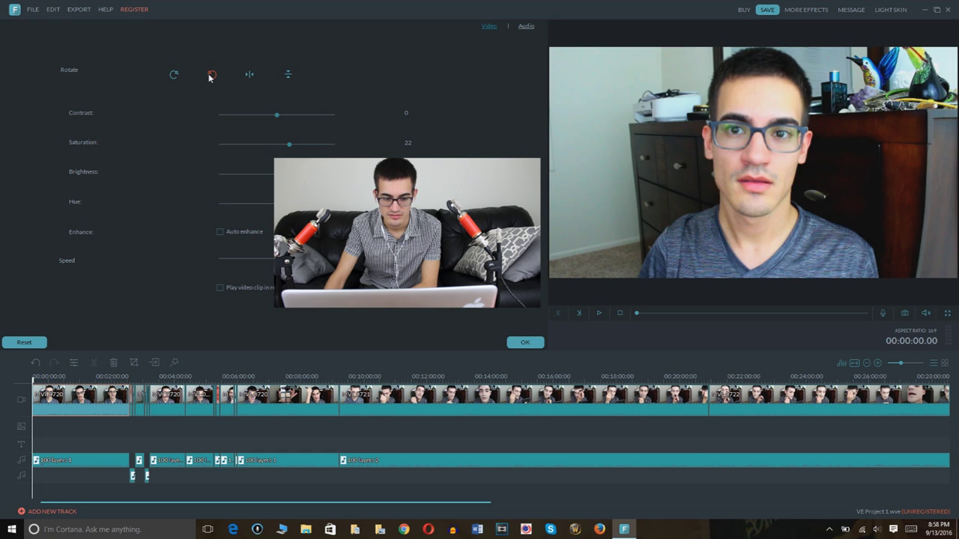
pyautogui.click(211, 75)
pyautogui.click(210, 75)
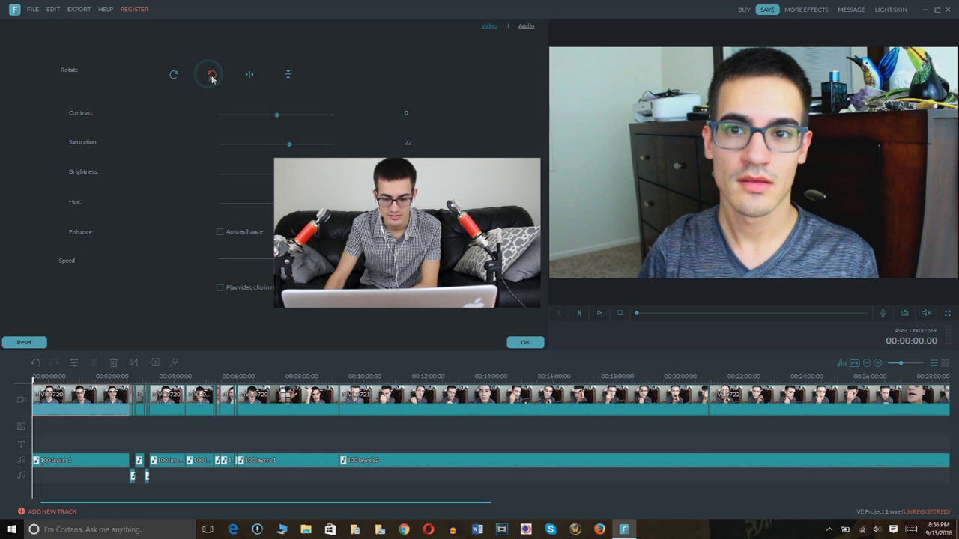
pyautogui.click(524, 342)
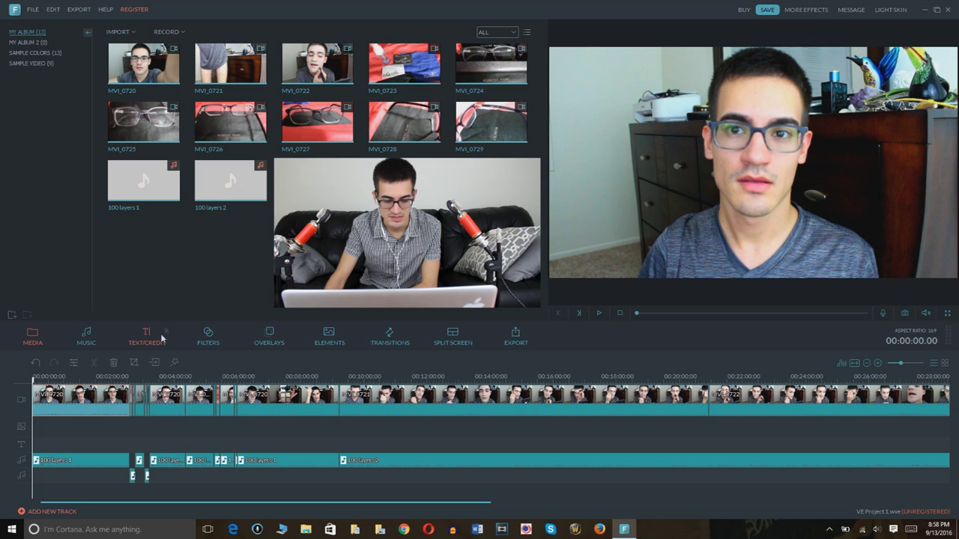
pyautogui.click(171, 392)
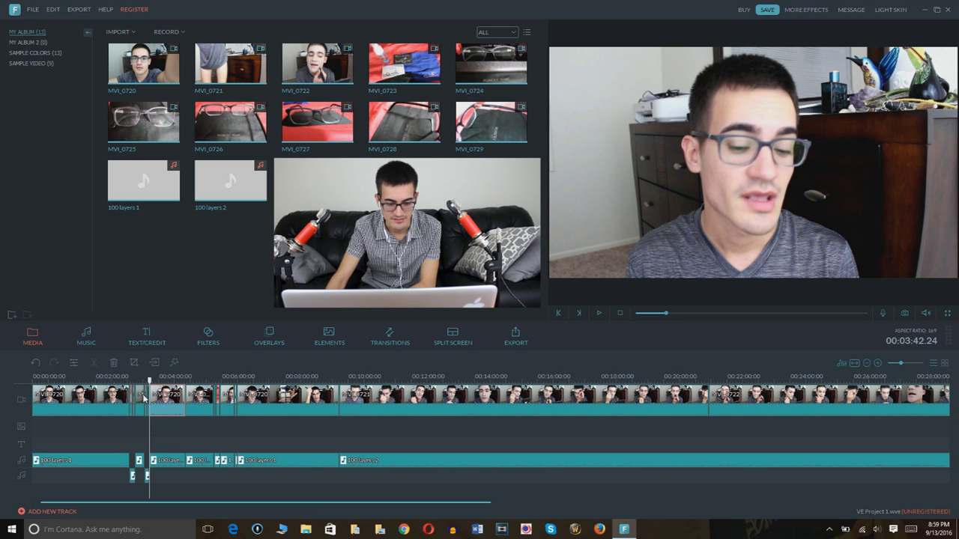
# Slightly boost saturation on the MVI_0720 clip and the clip starting at 04:51
pyautogui.click(76, 364)
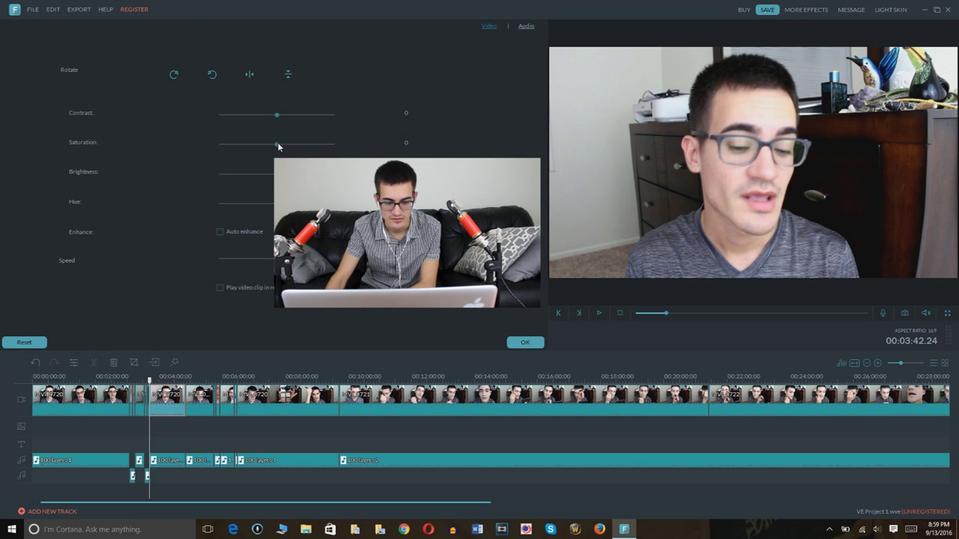
pyautogui.moveTo(278, 145); pyautogui.dragTo(287, 147)
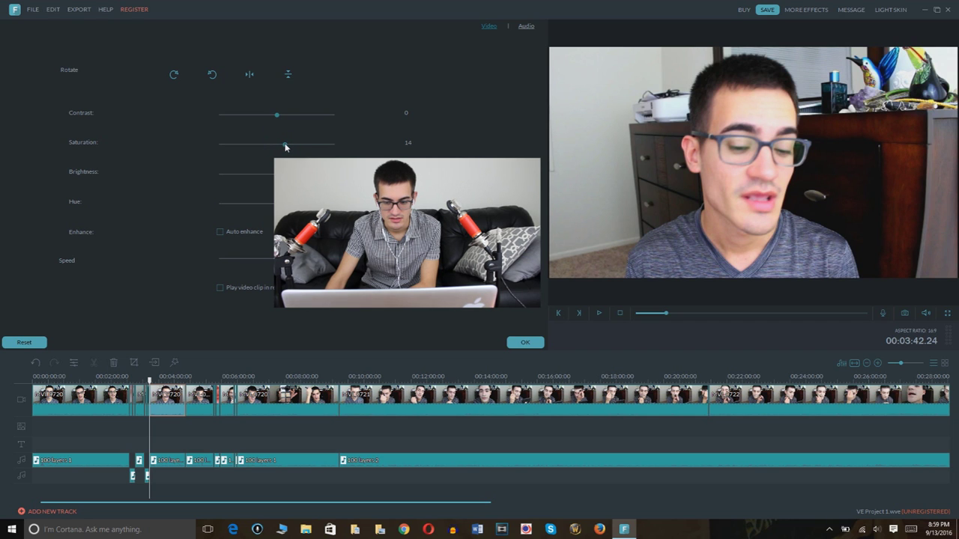
pyautogui.click(534, 345)
pyautogui.click(186, 393)
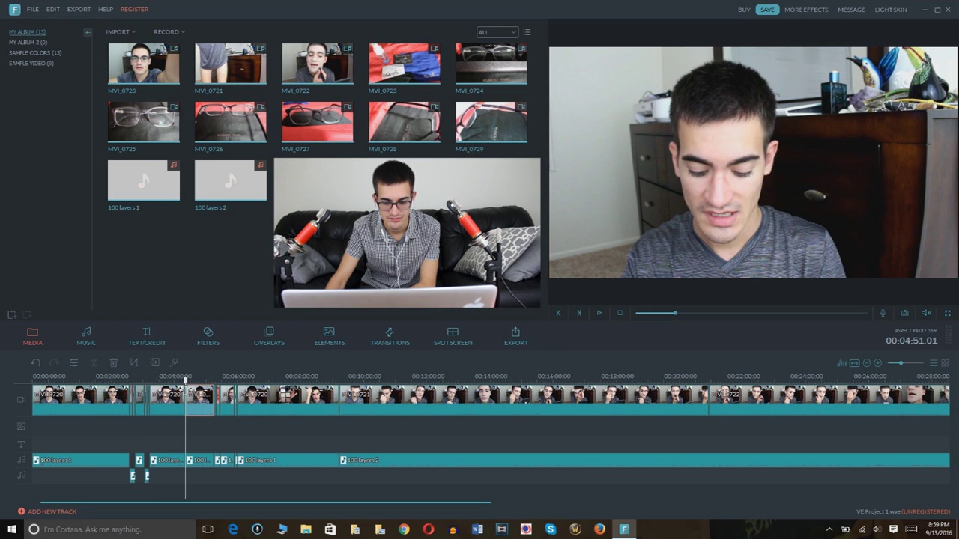
pyautogui.click(75, 362)
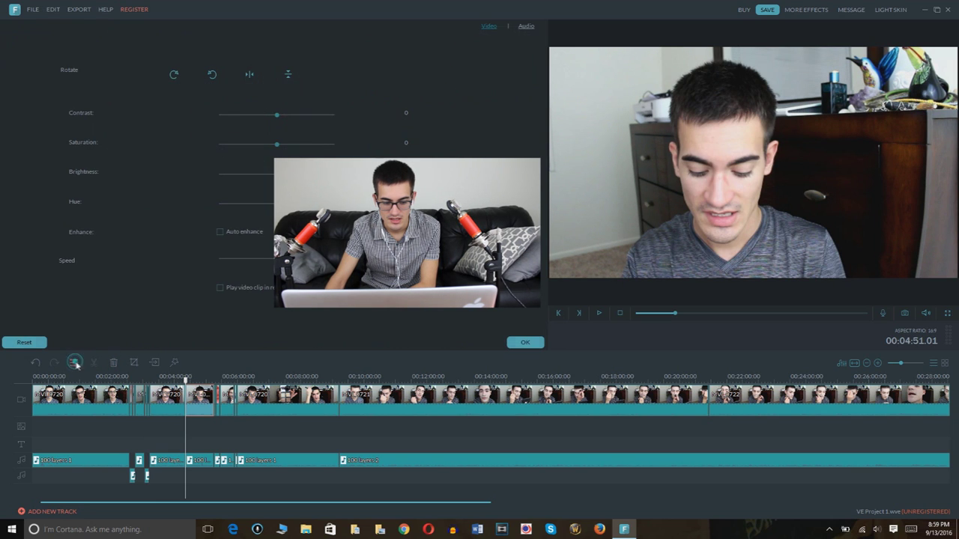
pyautogui.moveTo(276, 148); pyautogui.dragTo(285, 149)
pyautogui.click(525, 342)
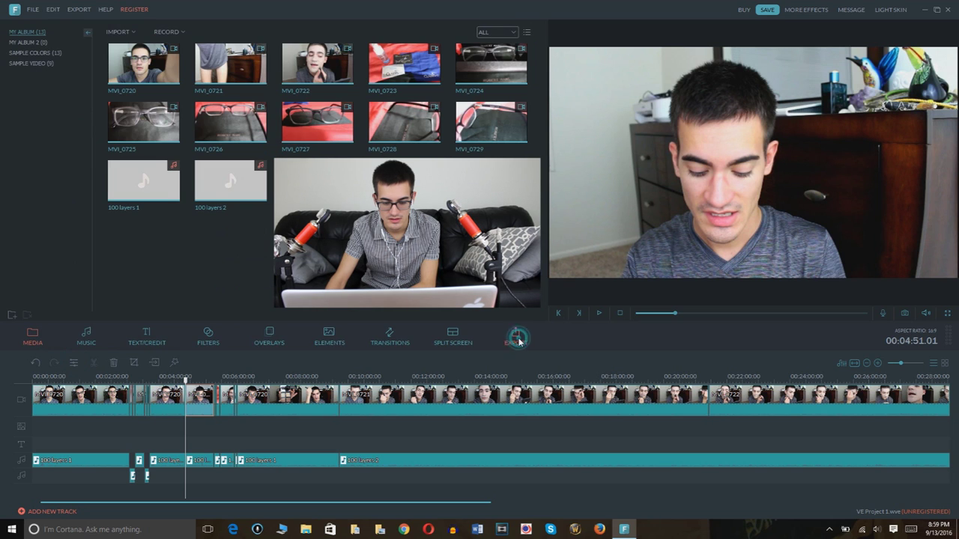
# Raise saturation to 12 on the clips starting at 05:56 and 06:28
pyautogui.click(221, 393)
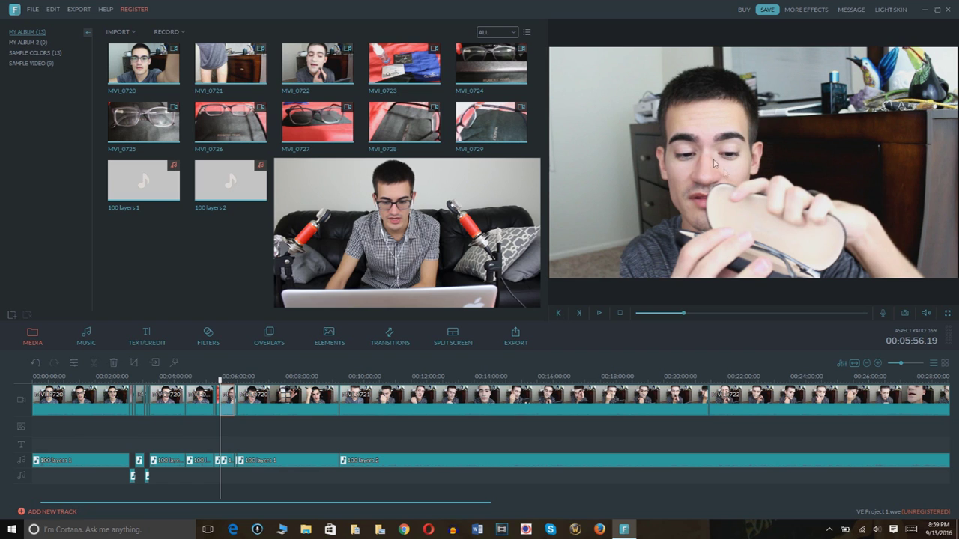
pyautogui.click(74, 364)
pyautogui.moveTo(277, 145); pyautogui.dragTo(284, 144)
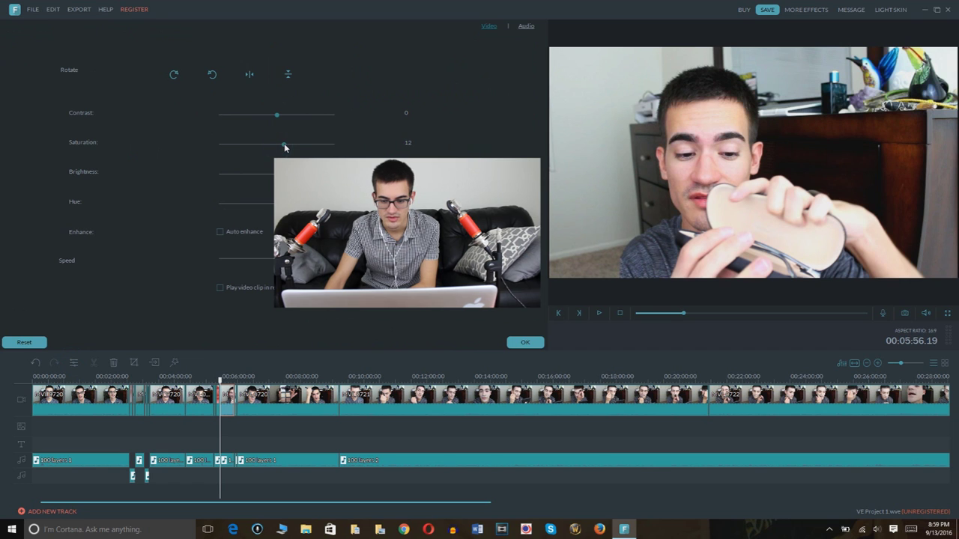
pyautogui.click(525, 343)
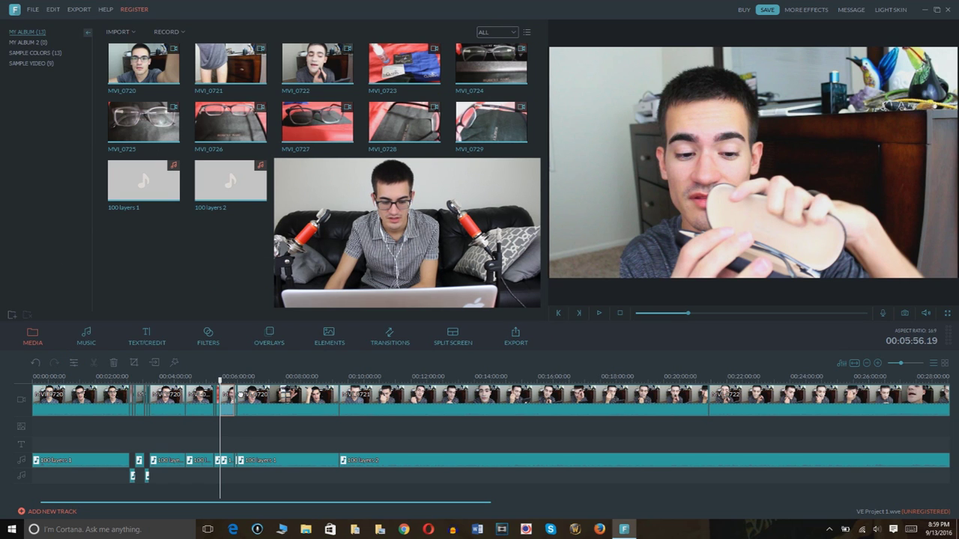
pyautogui.click(238, 394)
pyautogui.click(74, 363)
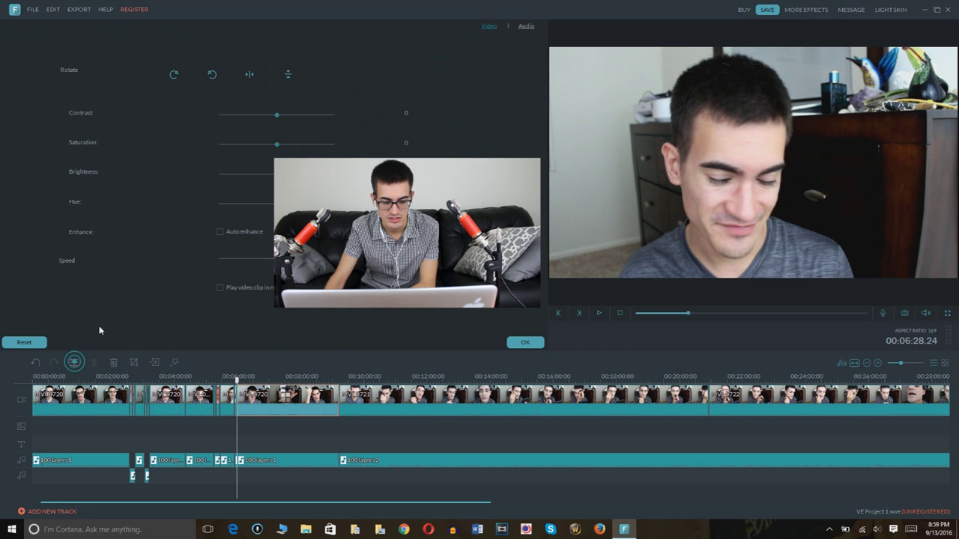
pyautogui.moveTo(276, 149); pyautogui.dragTo(284, 148)
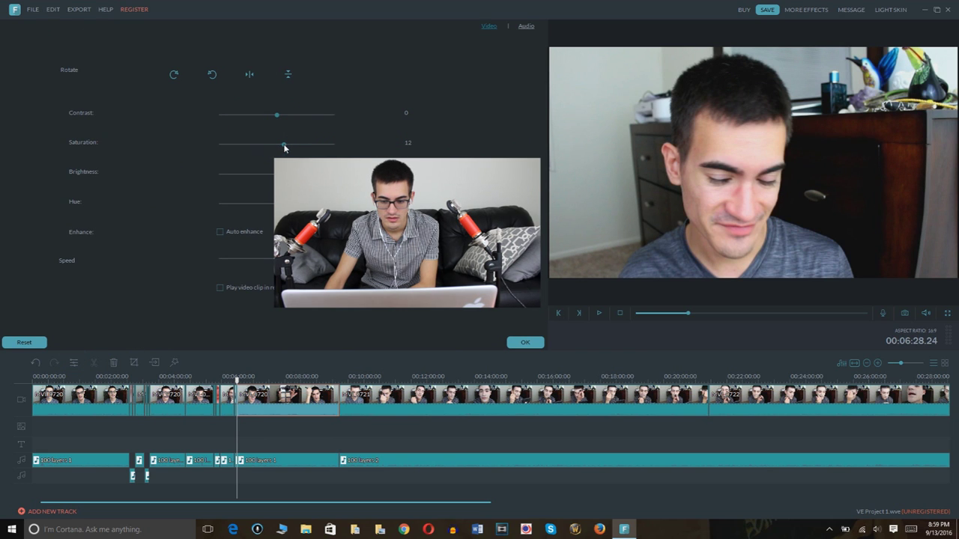
pyautogui.click(517, 342)
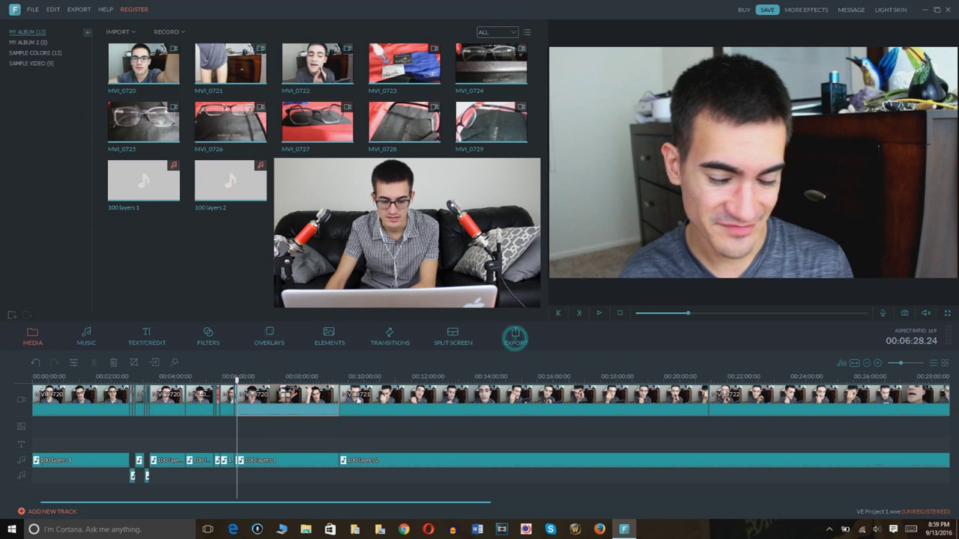
# Slightly boost saturation on the clip at 09:43 and the MVI_0722 clip at 21:26
pyautogui.click(339, 390)
pyautogui.click(74, 363)
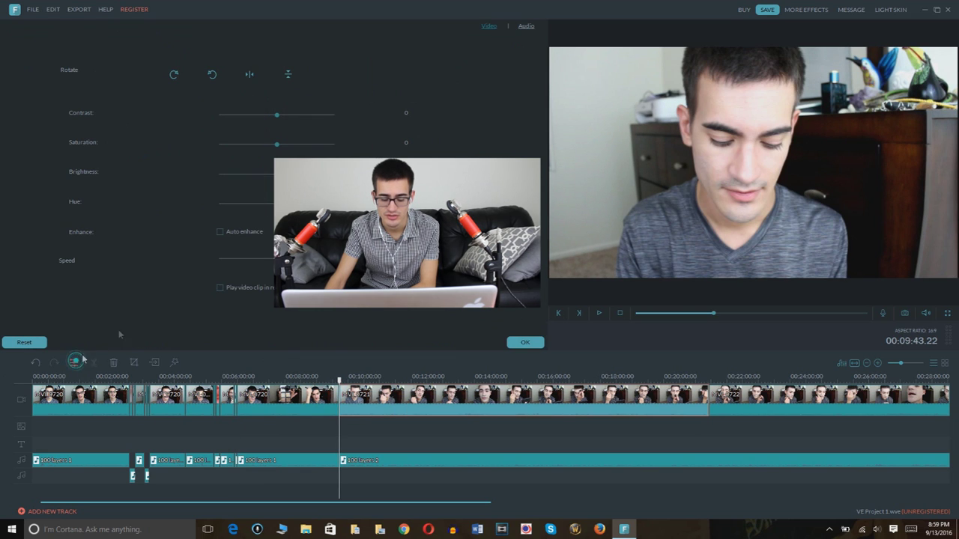
pyautogui.moveTo(278, 145); pyautogui.dragTo(283, 148)
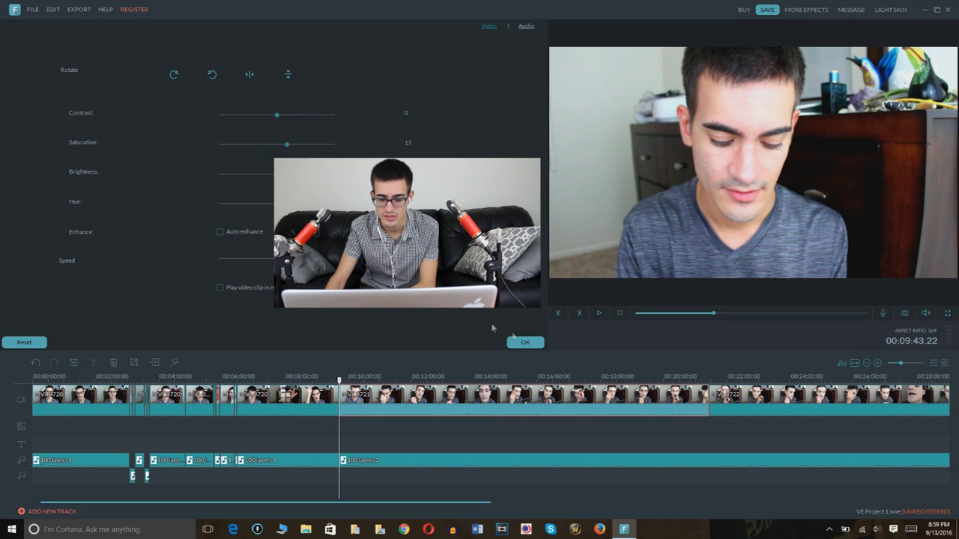
pyautogui.click(522, 344)
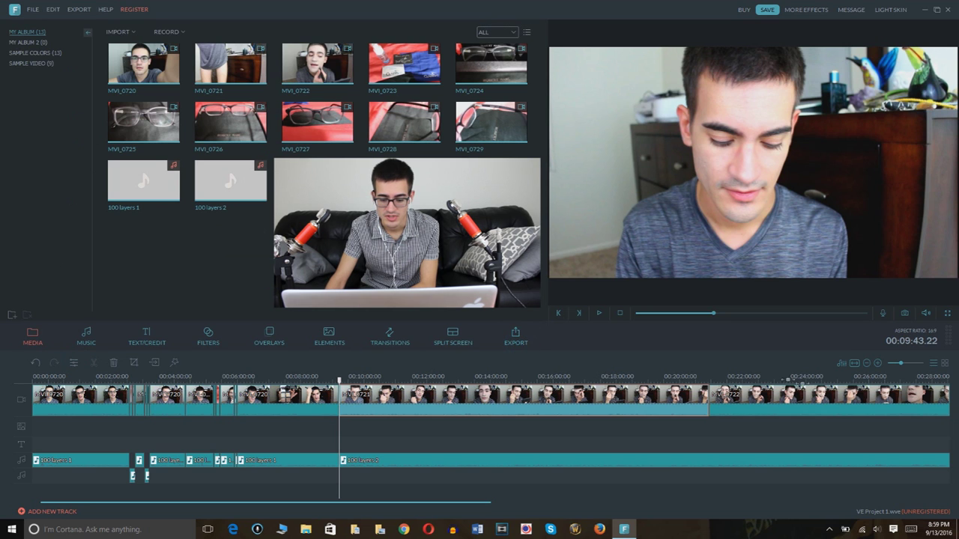
pyautogui.click(711, 395)
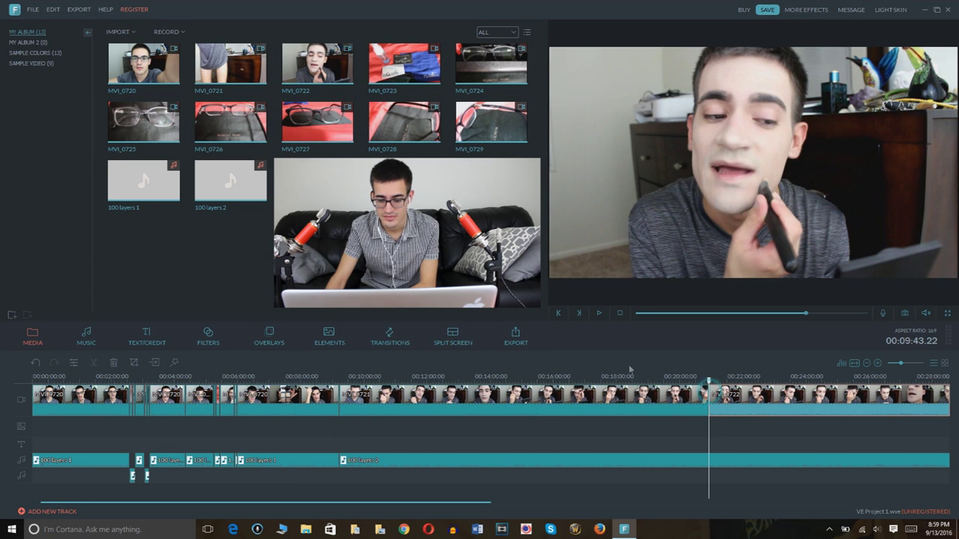
pyautogui.click(74, 363)
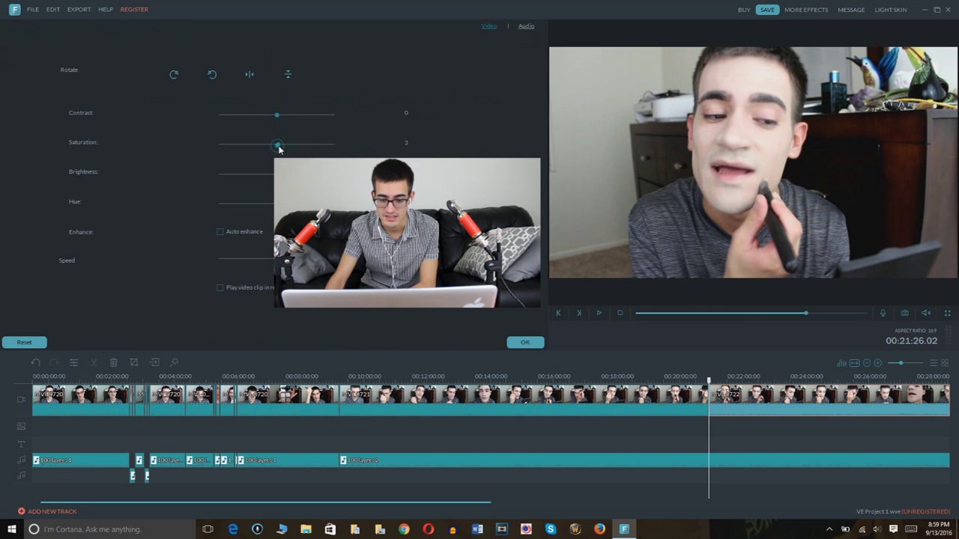
pyautogui.moveTo(278, 147); pyautogui.dragTo(286, 148)
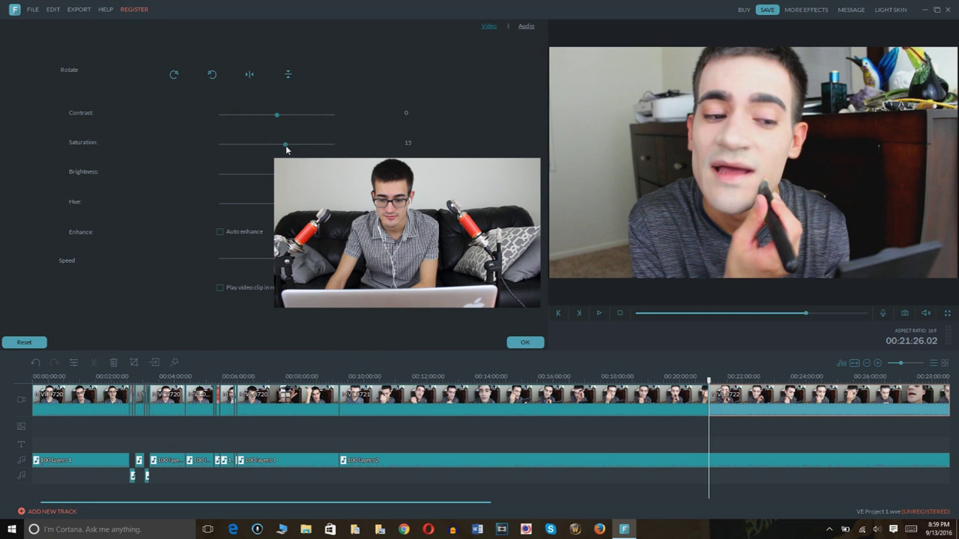
pyautogui.click(517, 344)
# Slightly boost saturation on the clip at 03:15, then move to the ClarisHD shot at 05:49
pyautogui.moveTo(433, 508); pyautogui.dragTo(378, 501)
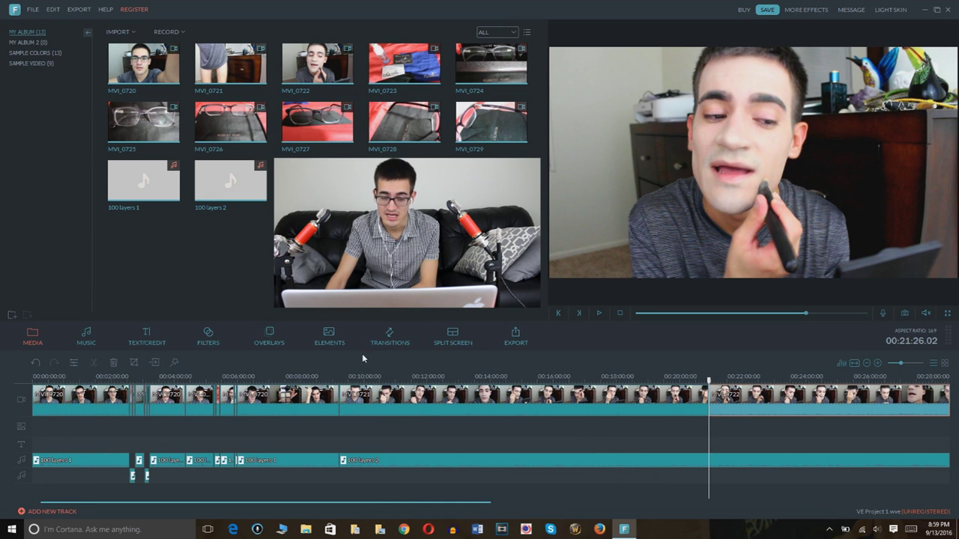
pyautogui.click(136, 398)
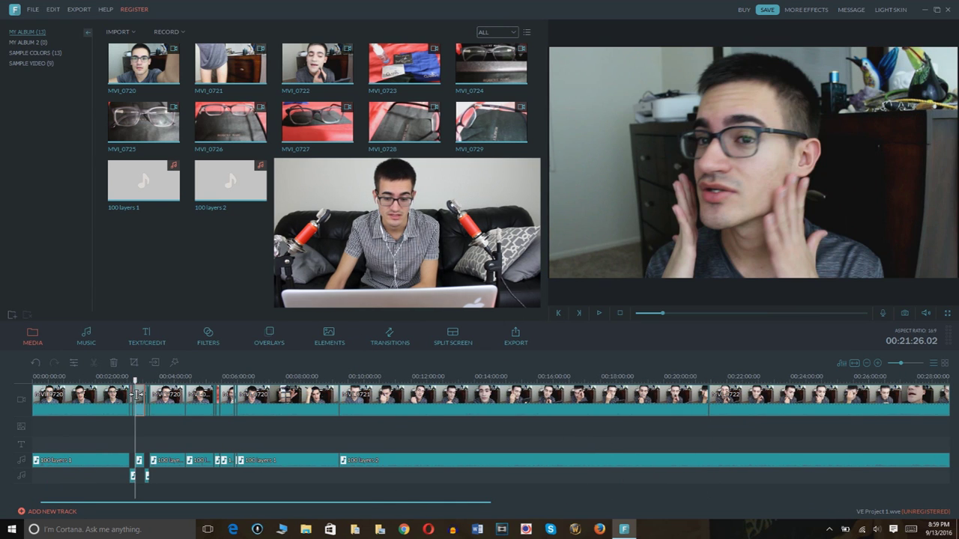
pyautogui.click(73, 363)
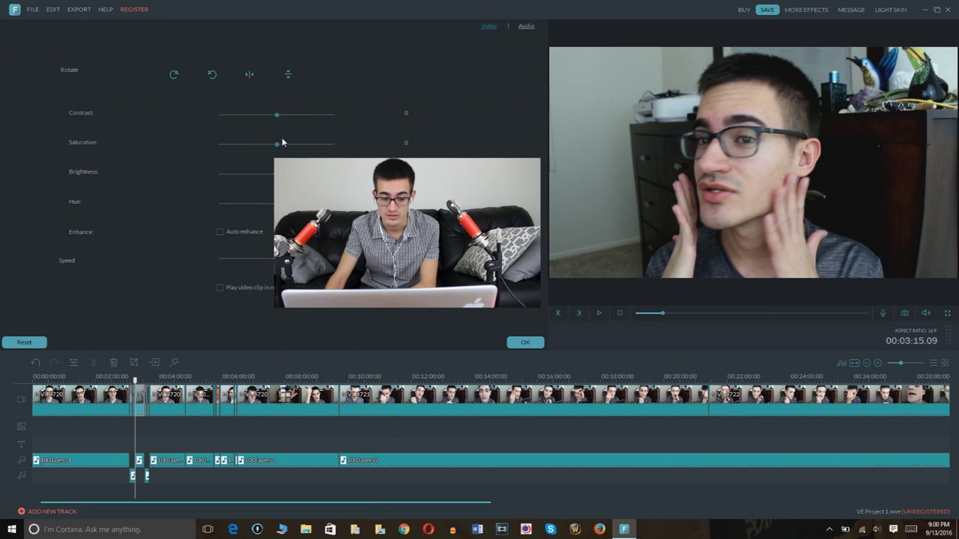
pyautogui.moveTo(277, 144); pyautogui.dragTo(284, 145)
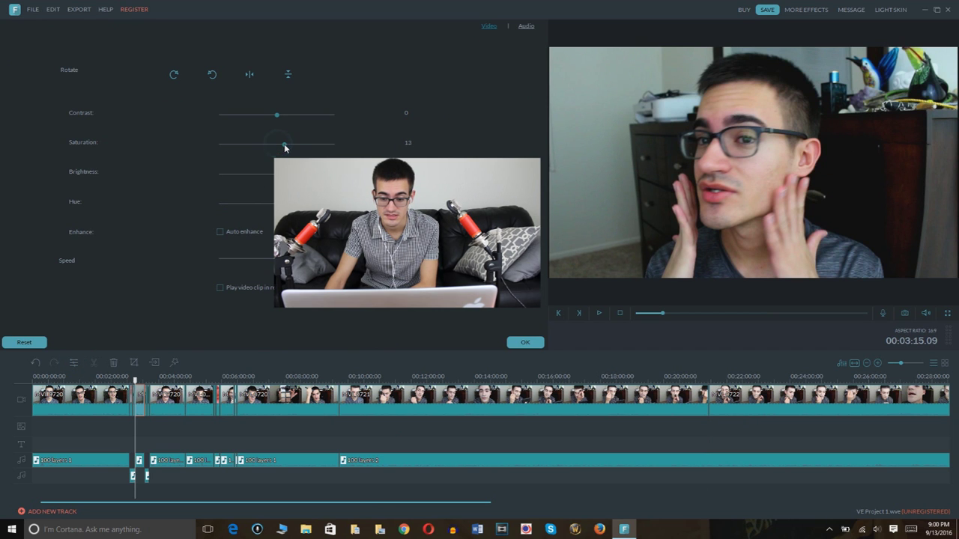
pyautogui.click(524, 343)
pyautogui.click(218, 398)
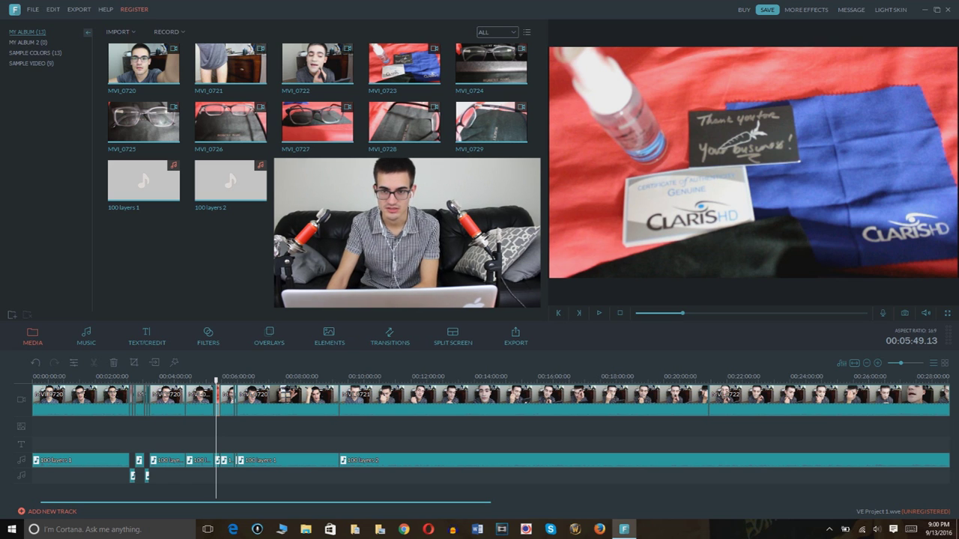
# Insert three flash-and-hold freezes at the playhead and play the preview to check them
pyautogui.click(152, 363)
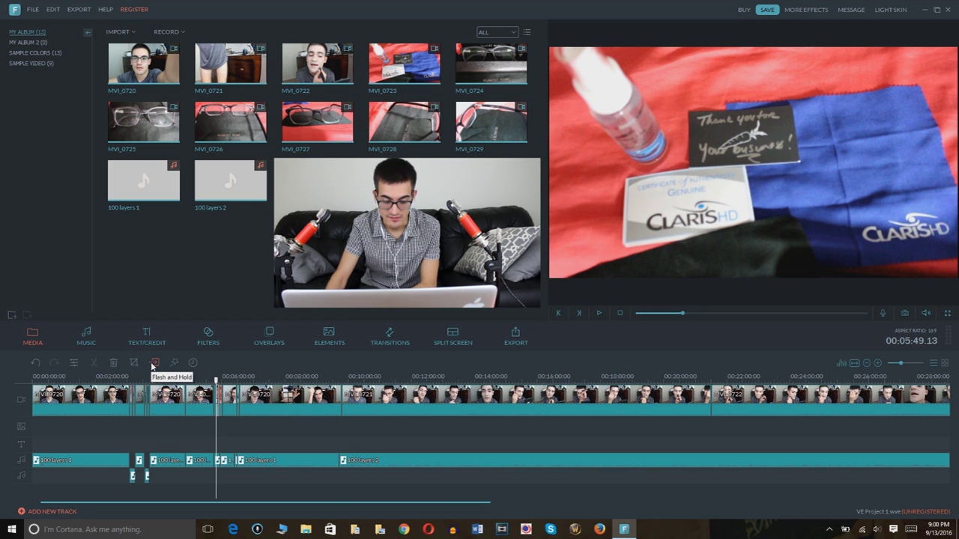
pyautogui.click(151, 364)
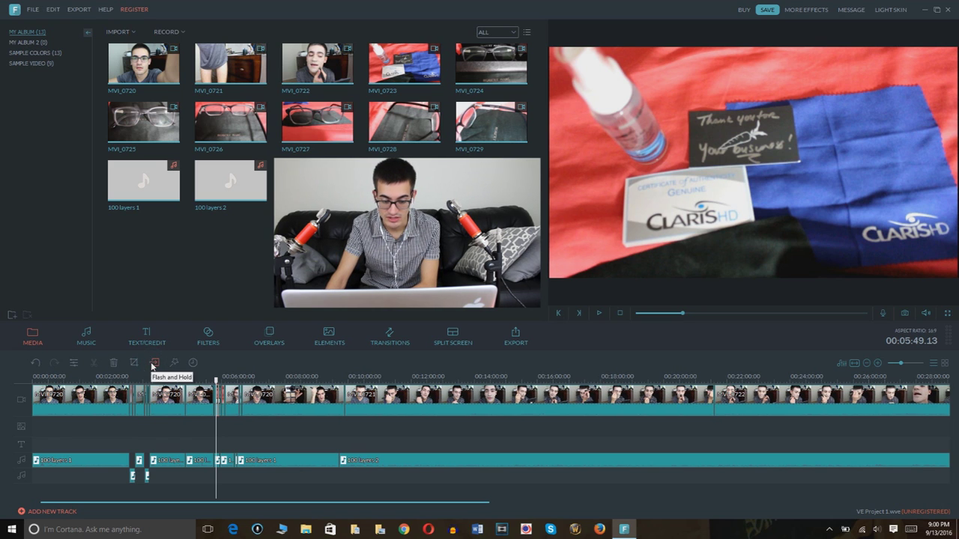
pyautogui.click(151, 364)
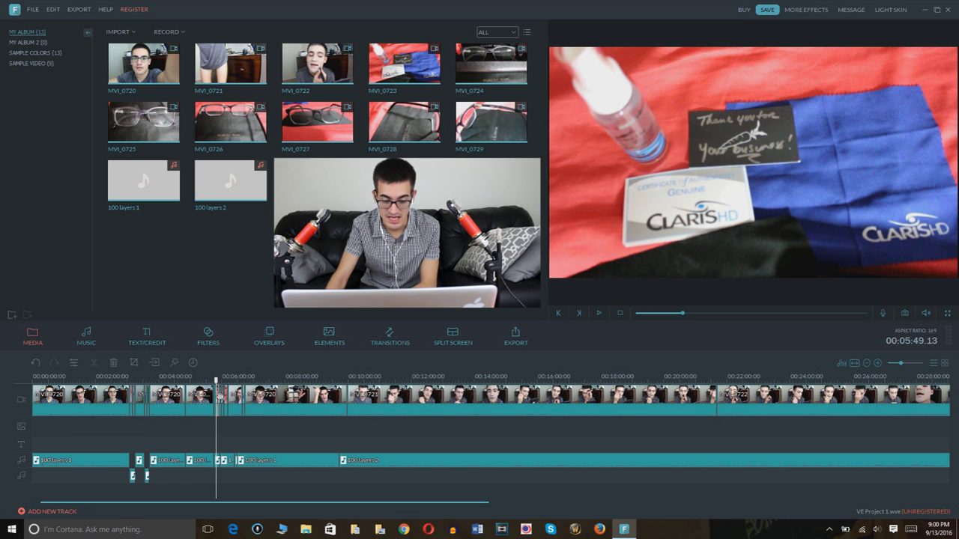
pyautogui.click(599, 314)
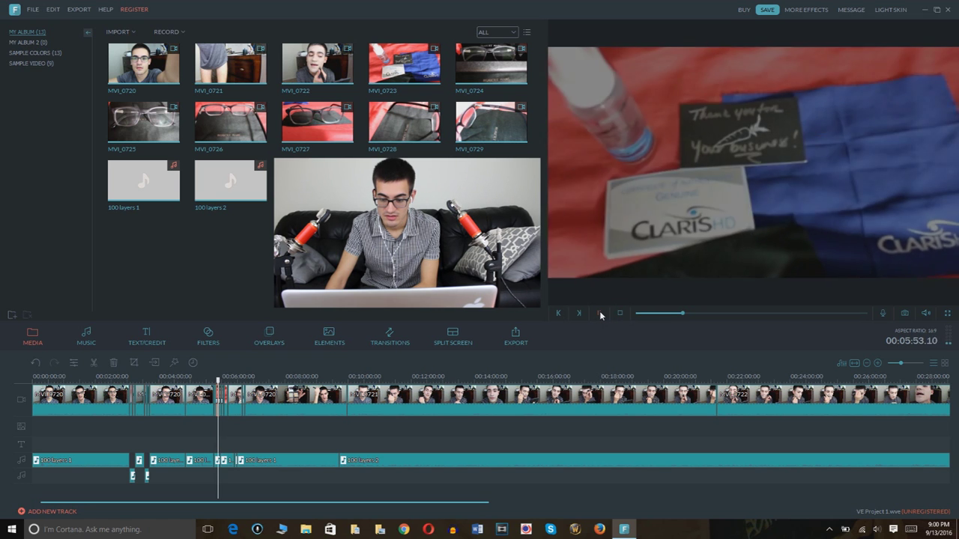
pyautogui.click(599, 313)
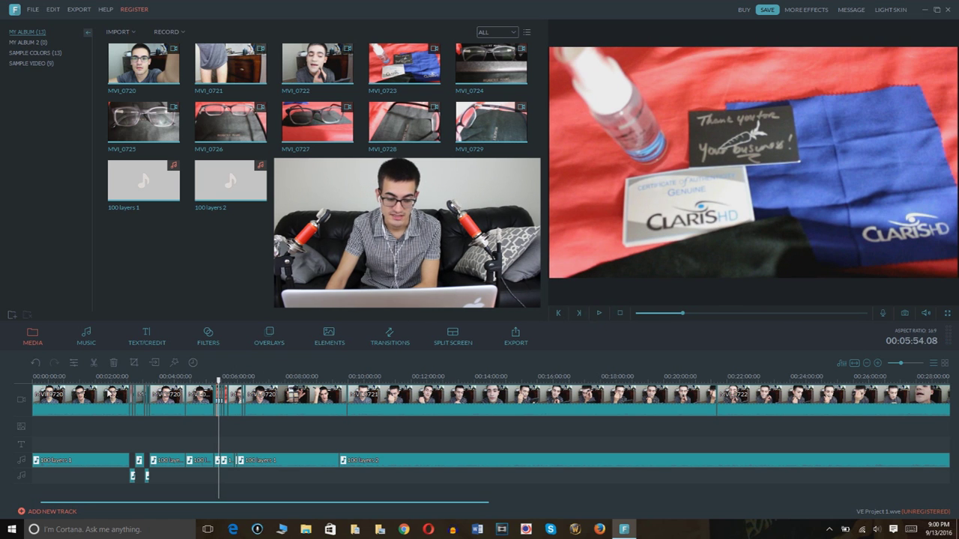
# Undo the last two timeline edits via the Edit menu and replay the spot to check
pyautogui.click(52, 9)
pyautogui.click(60, 19)
pyautogui.click(52, 9)
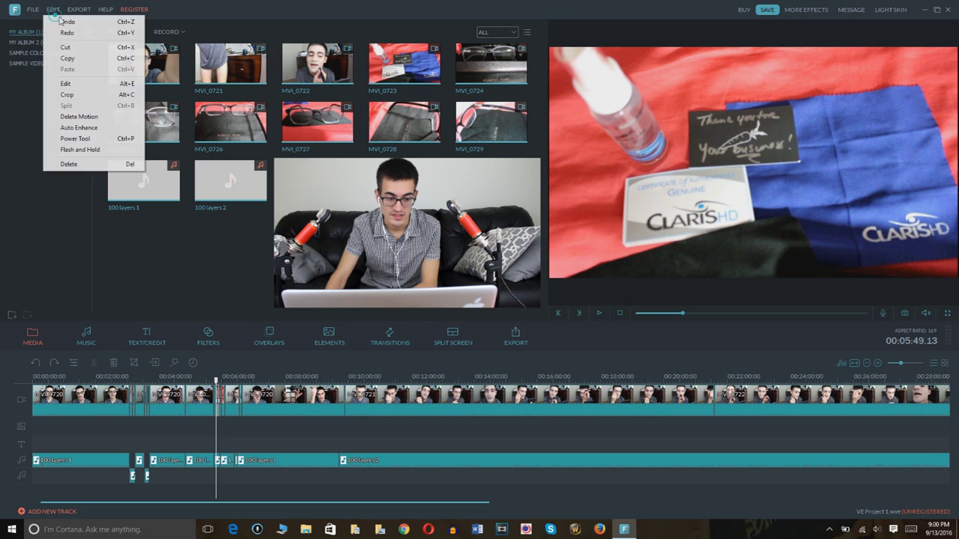
pyautogui.click(60, 20)
pyautogui.click(64, 21)
pyautogui.click(53, 9)
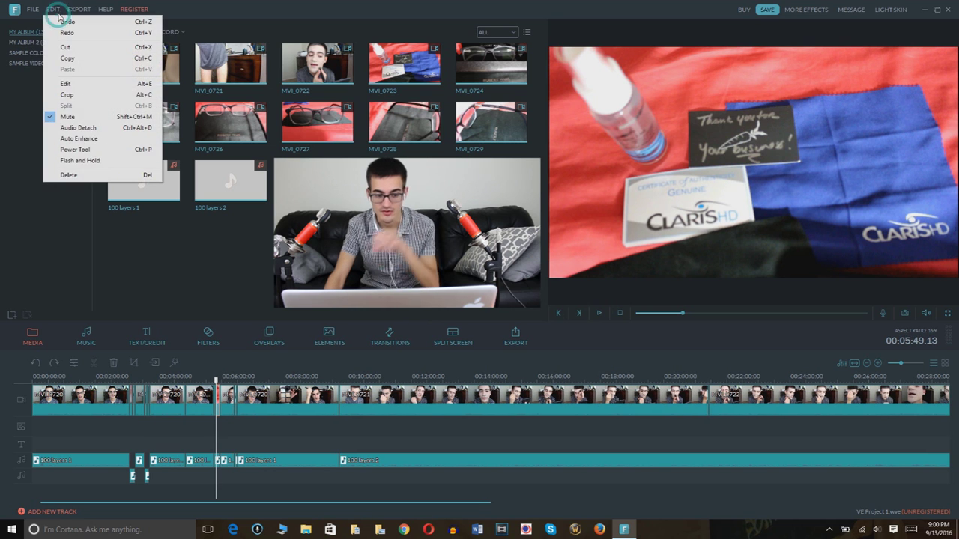
pyautogui.click(387, 15)
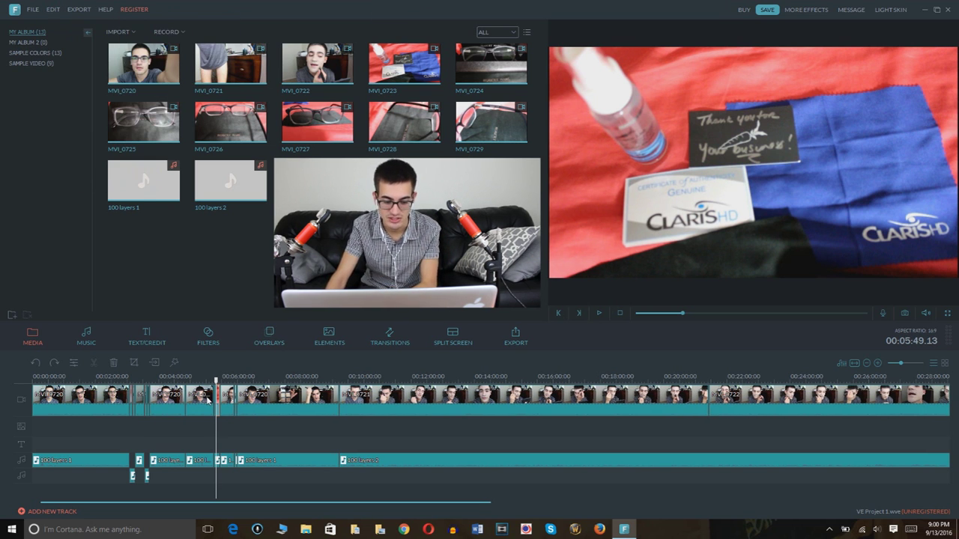
pyautogui.click(599, 313)
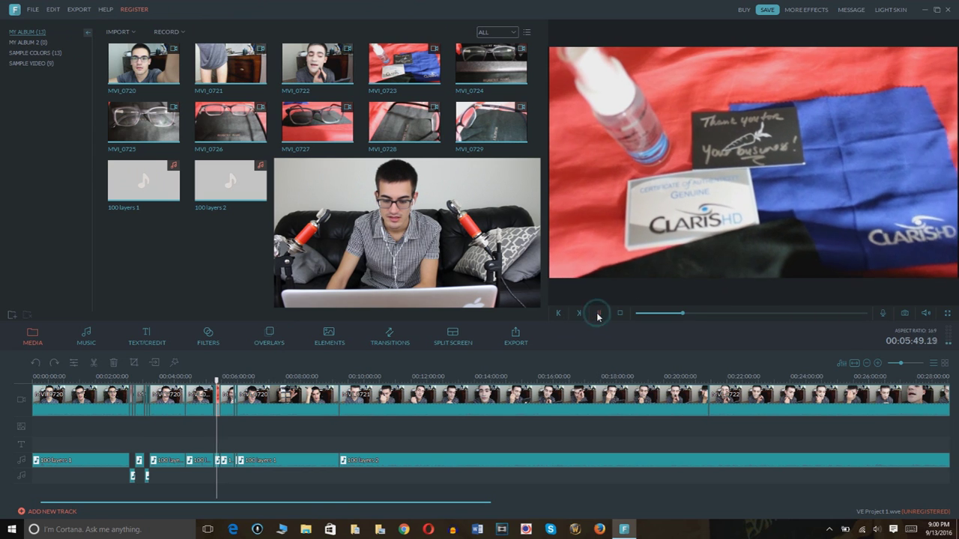
pyautogui.click(599, 313)
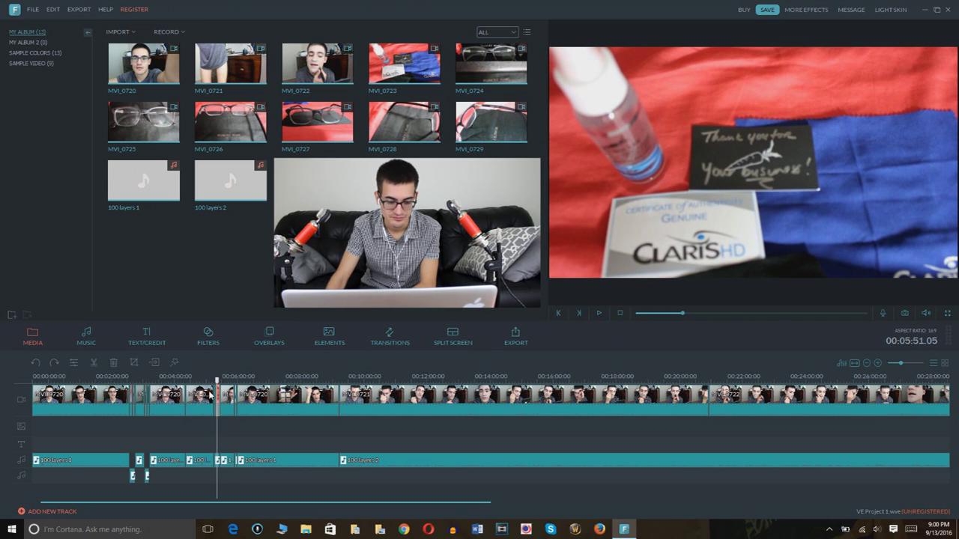
pyautogui.click(174, 364)
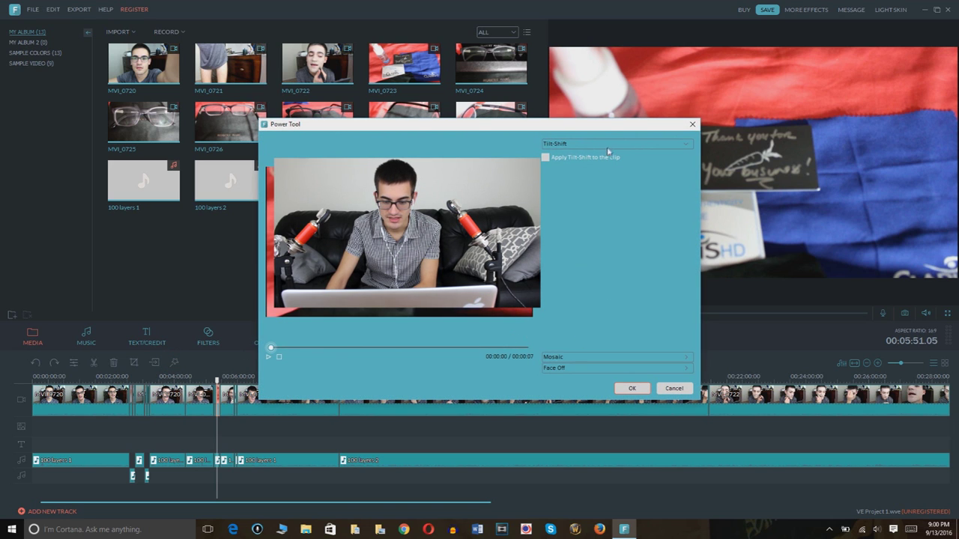
pyautogui.click(545, 157)
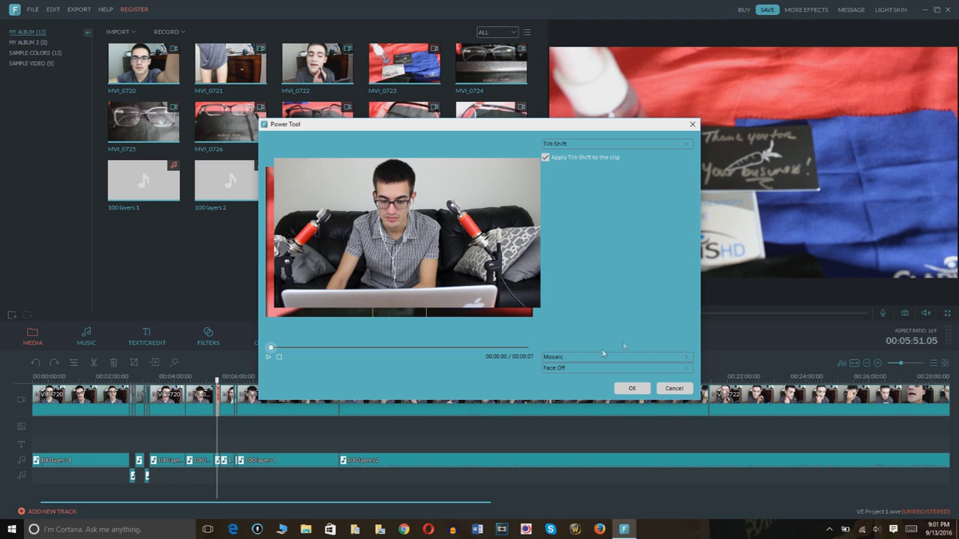
pyautogui.click(561, 353)
pyautogui.click(545, 170)
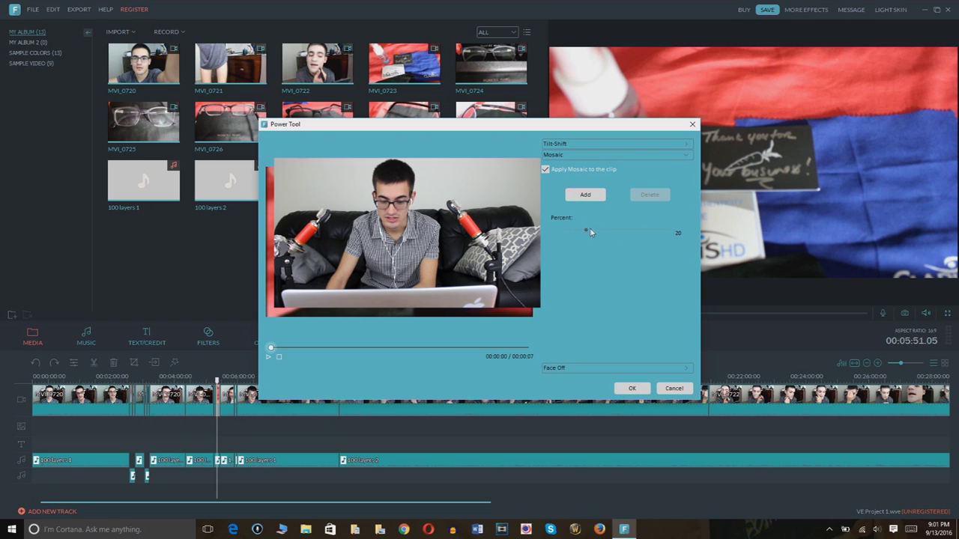
pyautogui.click(562, 367)
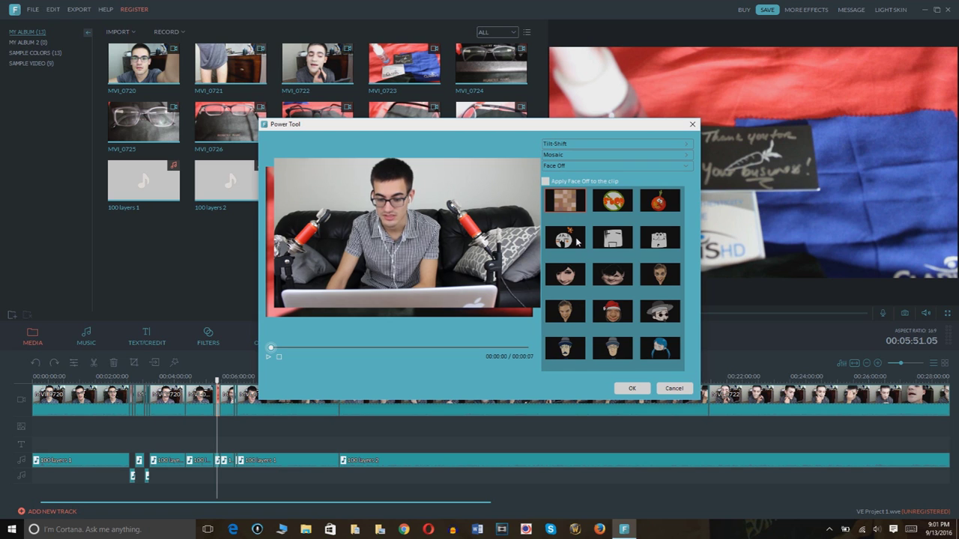
pyautogui.click(545, 182)
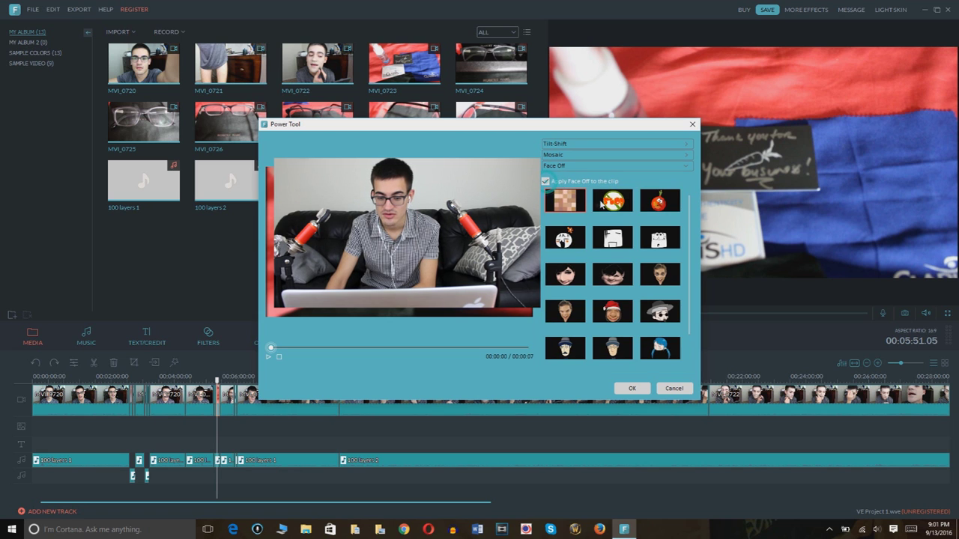
pyautogui.click(615, 275)
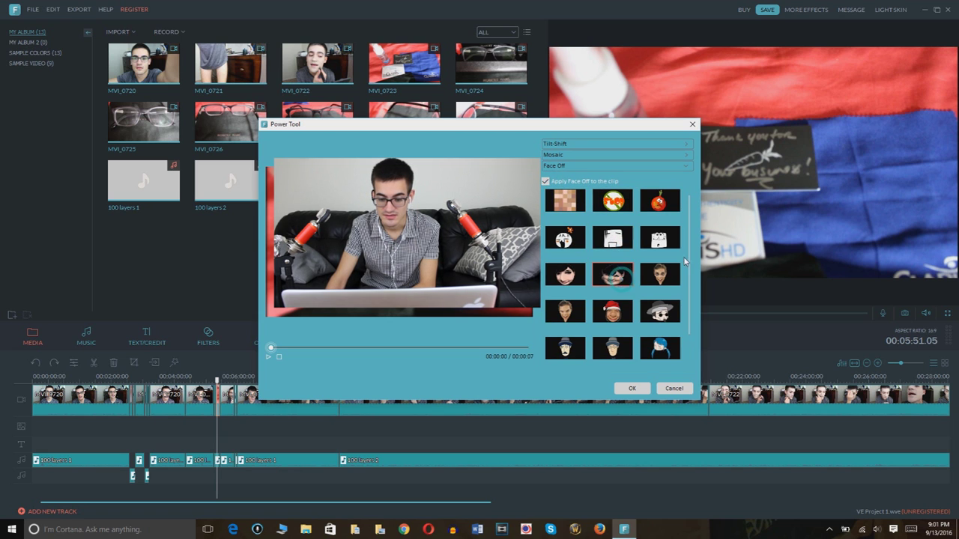
pyautogui.moveTo(689, 262); pyautogui.dragTo(687, 301)
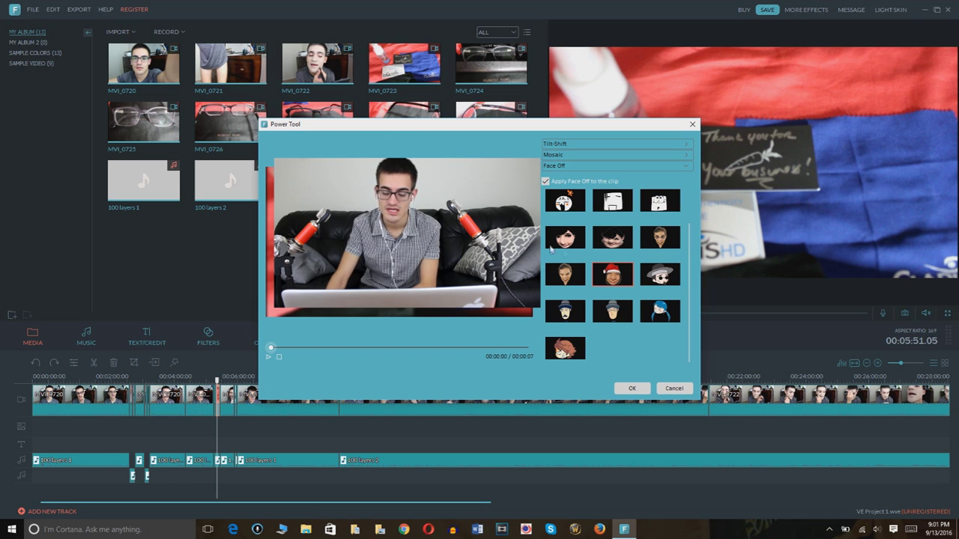
pyautogui.click(620, 308)
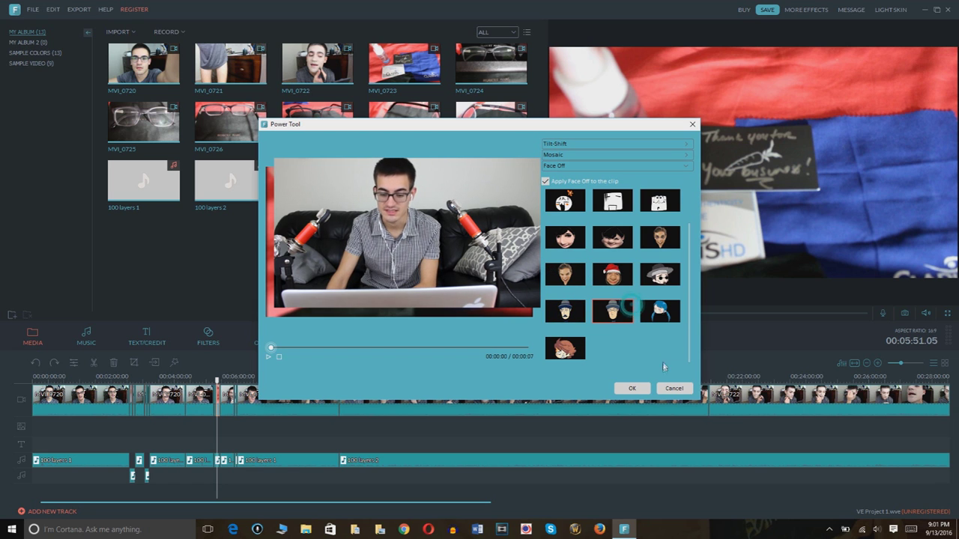
pyautogui.click(673, 388)
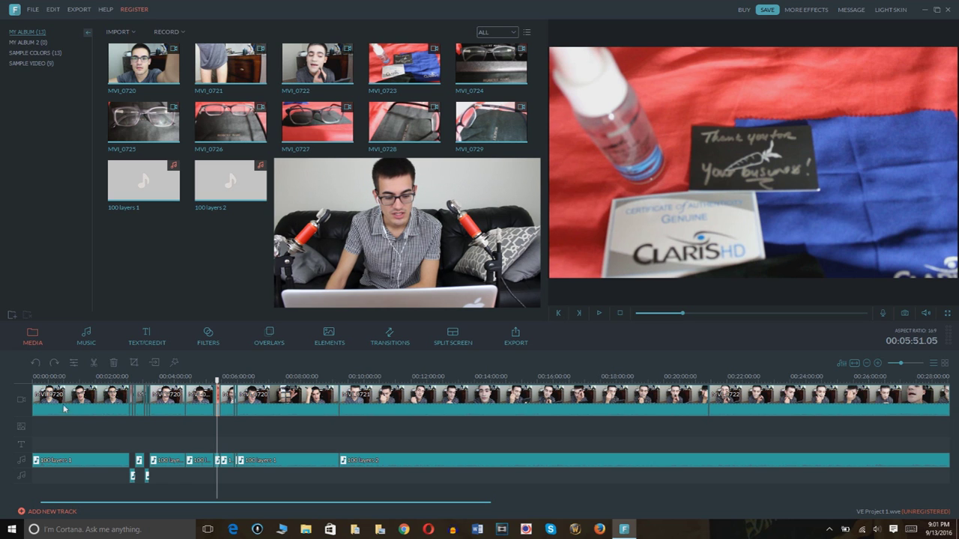
# Scrub the vlog via 03:15 and later points, settle on the glasses shot at 00:03:04, then show Transitions
pyautogui.click(34, 396)
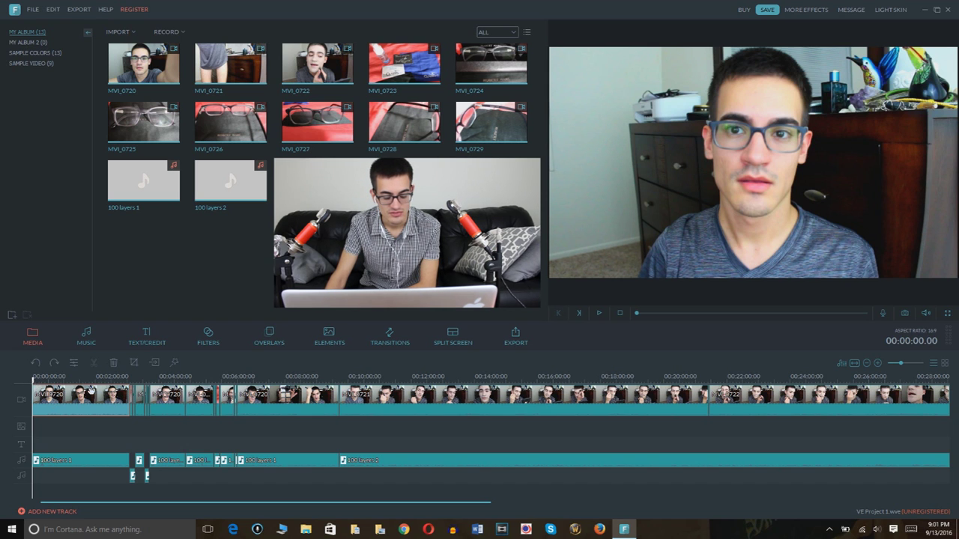
pyautogui.click(137, 398)
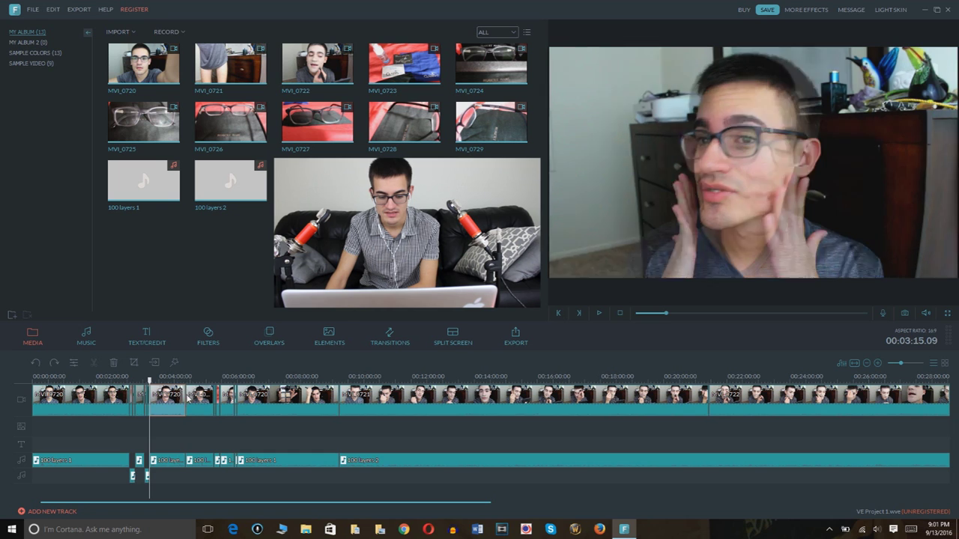
pyautogui.click(185, 397)
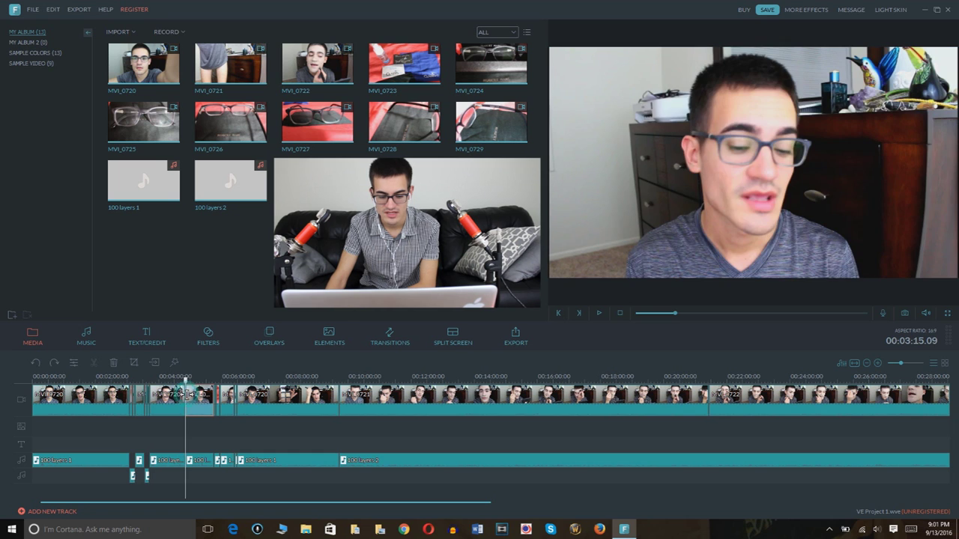
pyautogui.click(131, 397)
pyautogui.click(131, 398)
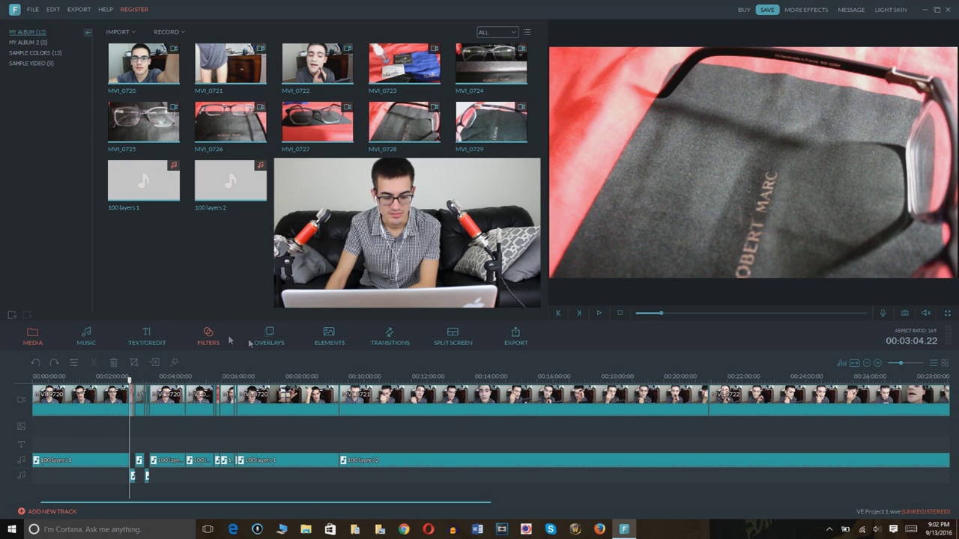
pyautogui.click(382, 336)
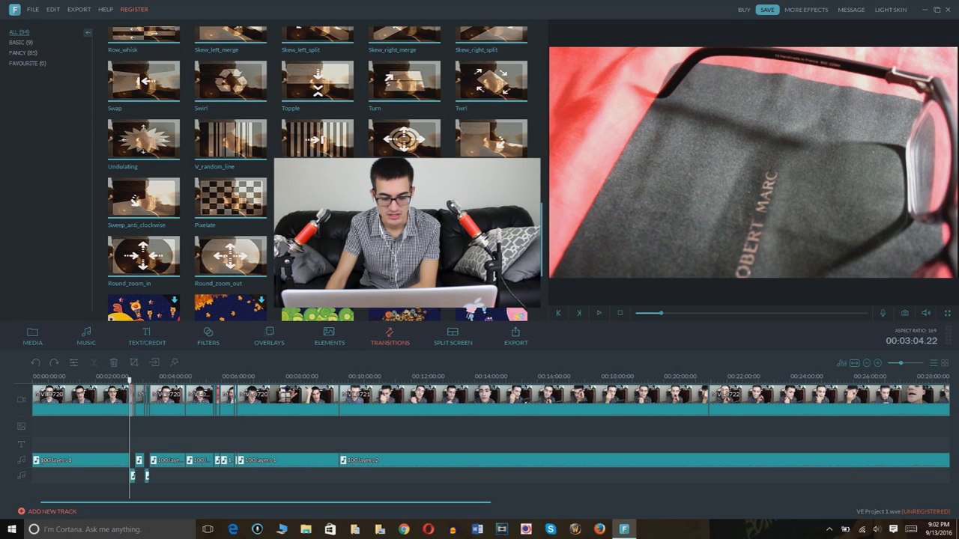
# Scroll the transitions grid, preview Dissolve, Drop and others, then return to My Album
pyautogui.moveTo(541, 225); pyautogui.dragTo(551, 44)
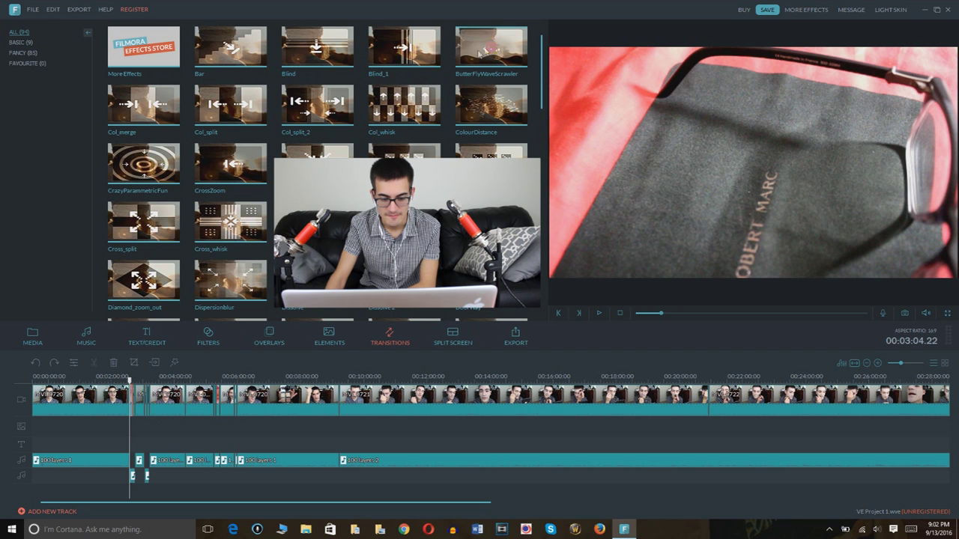
pyautogui.scroll(-3, 543, 80)
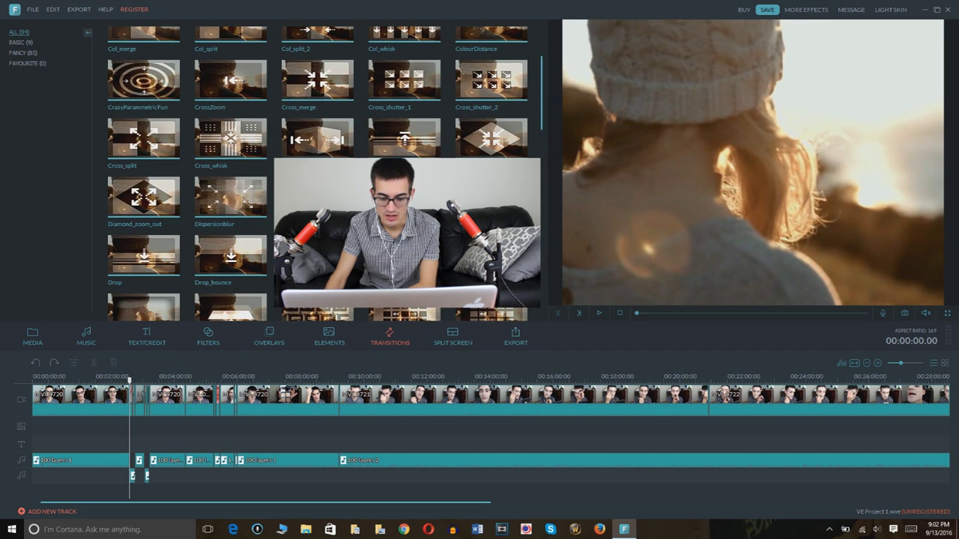
pyautogui.click(600, 315)
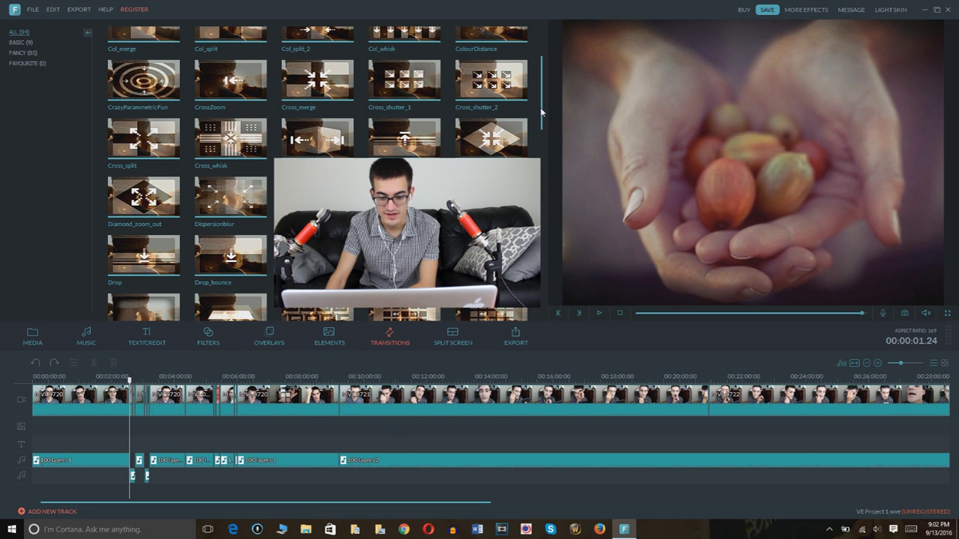
pyautogui.scroll(-3, 542, 111)
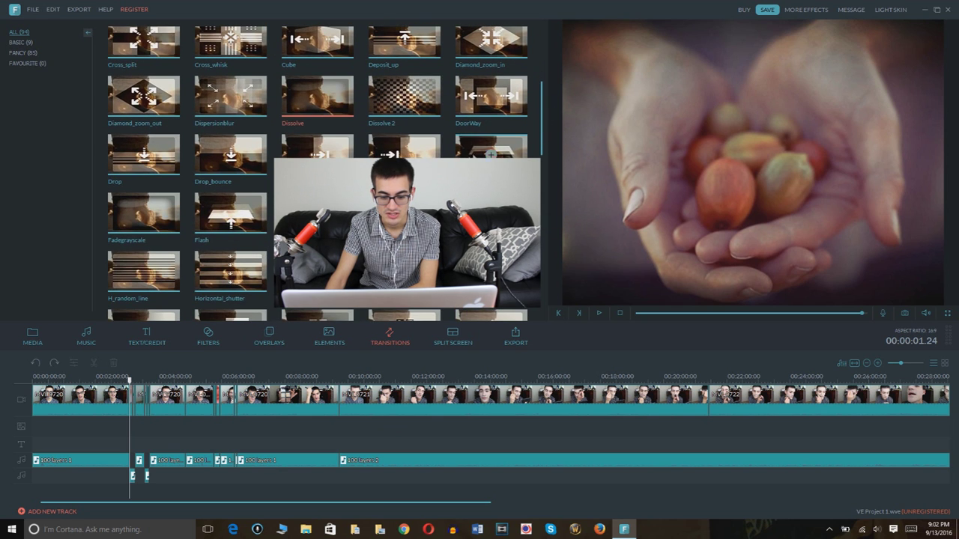
pyautogui.click(468, 154)
pyautogui.click(599, 313)
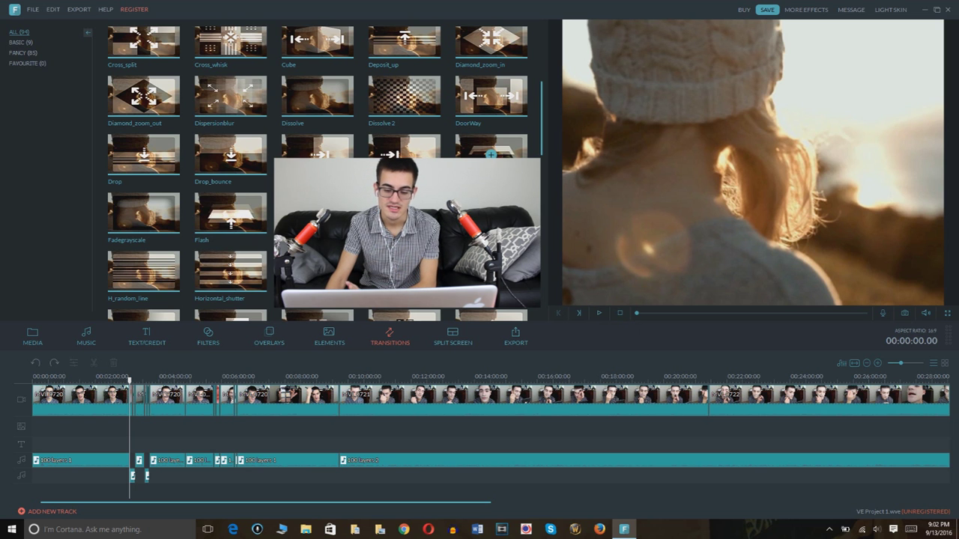
pyautogui.click(28, 341)
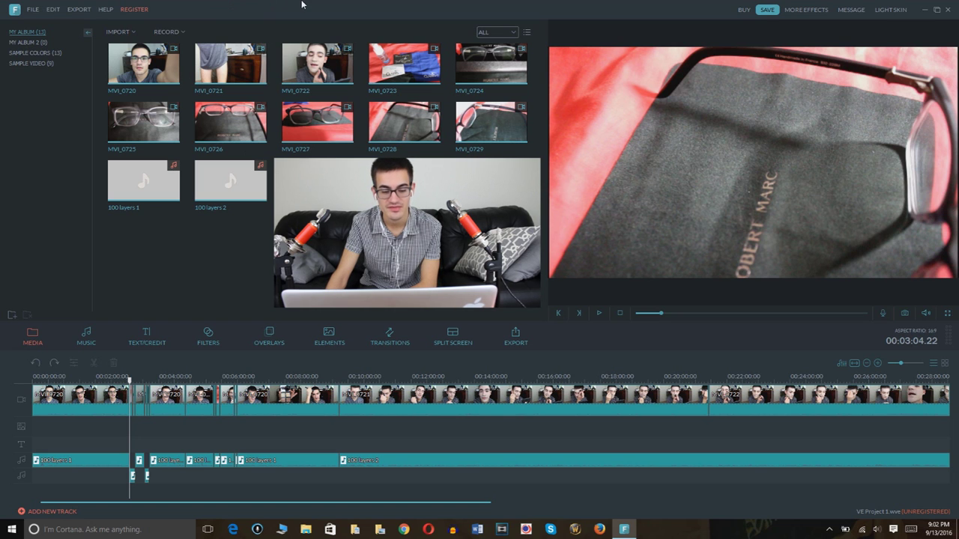
pyautogui.click(33, 9)
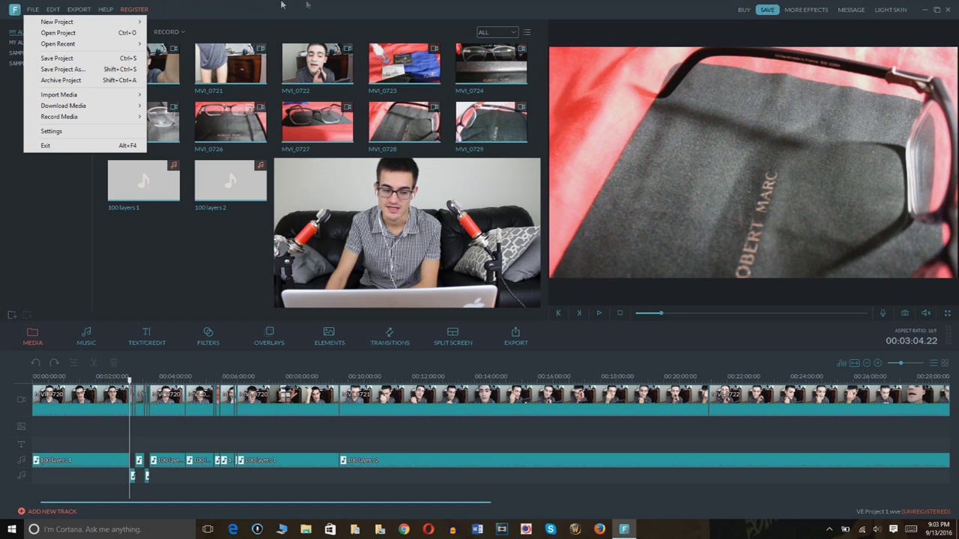
pyautogui.click(312, 9)
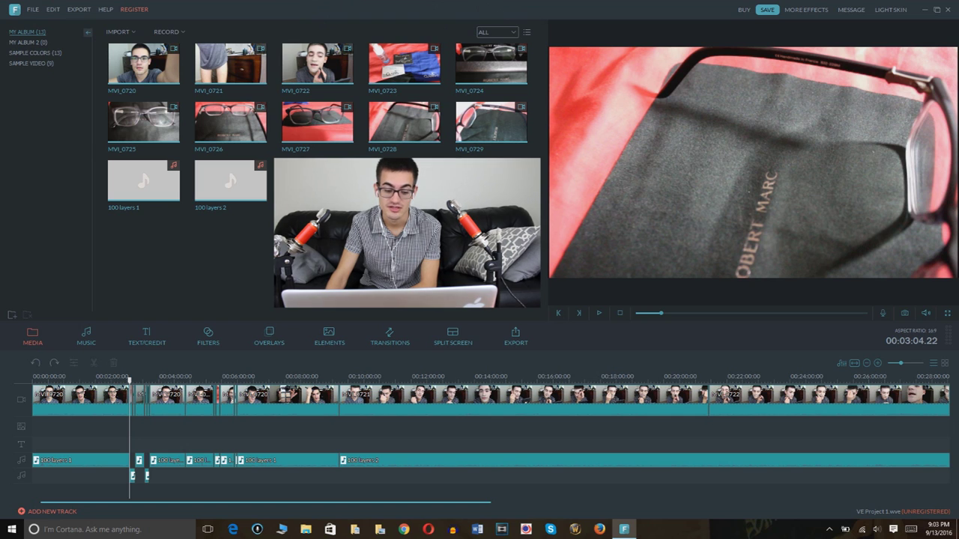
pyautogui.click(372, 501)
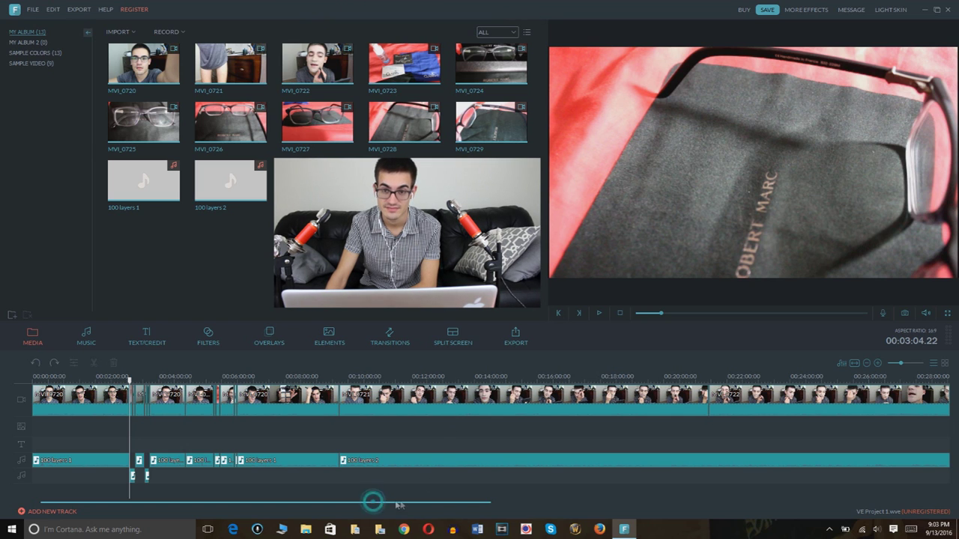
pyautogui.click(466, 501)
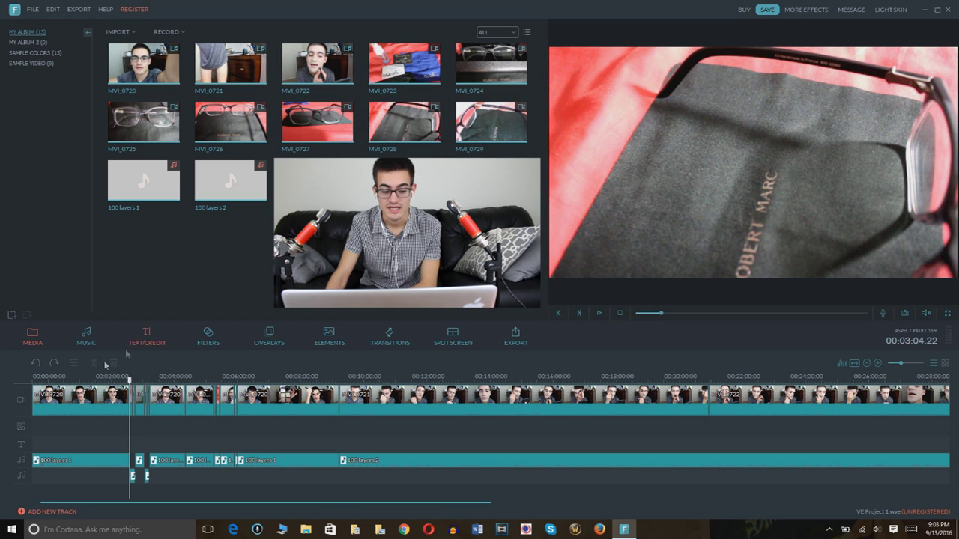
pyautogui.click(33, 399)
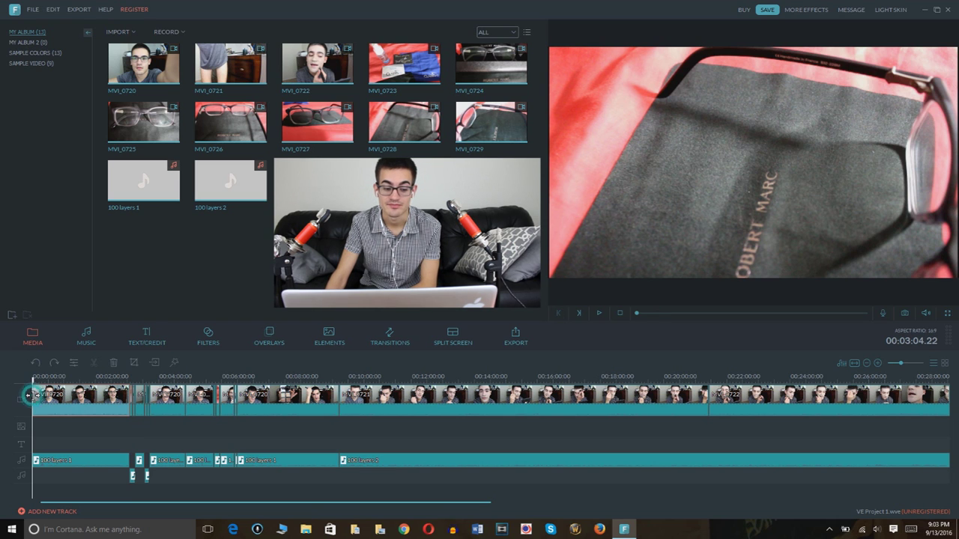